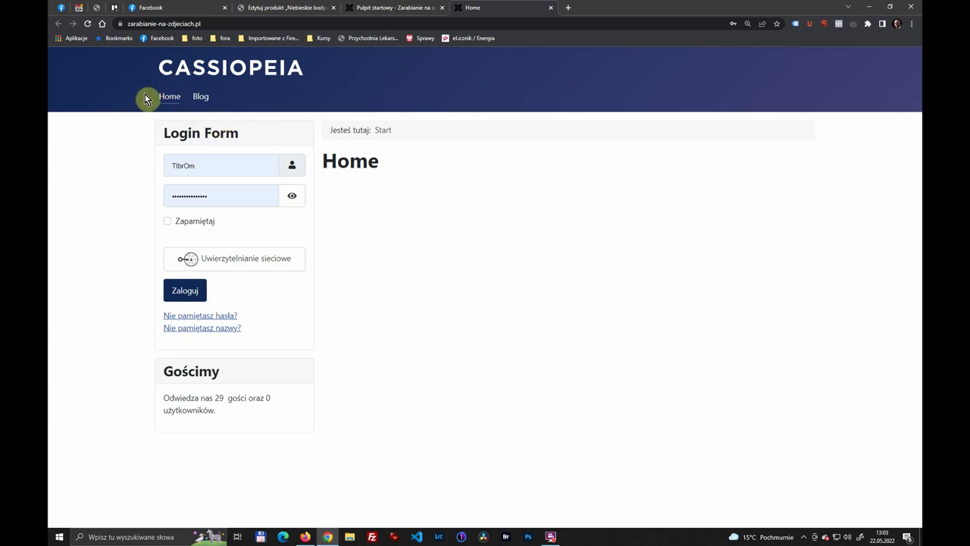
Step: Examine the public site's Home page and the article overview on its Blog page, and return to Home
click(169, 99)
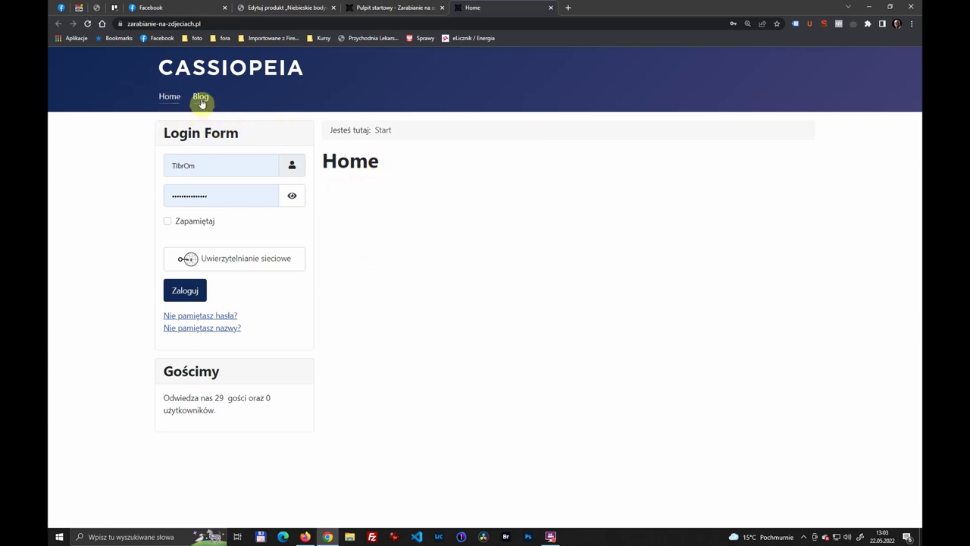
click(202, 103)
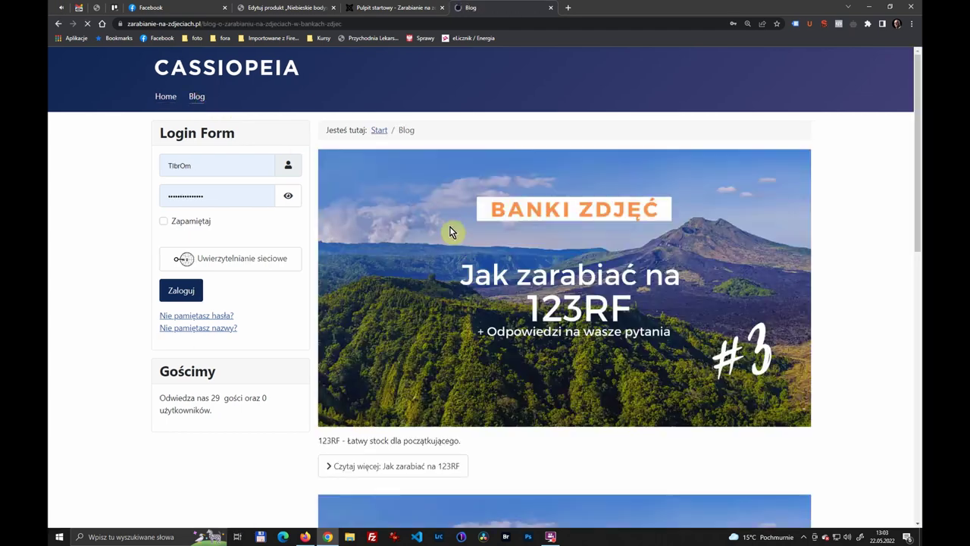
scroll(475, 267, down, 7)
scroll(473, 266, down, 1)
scroll(474, 265, up, 6)
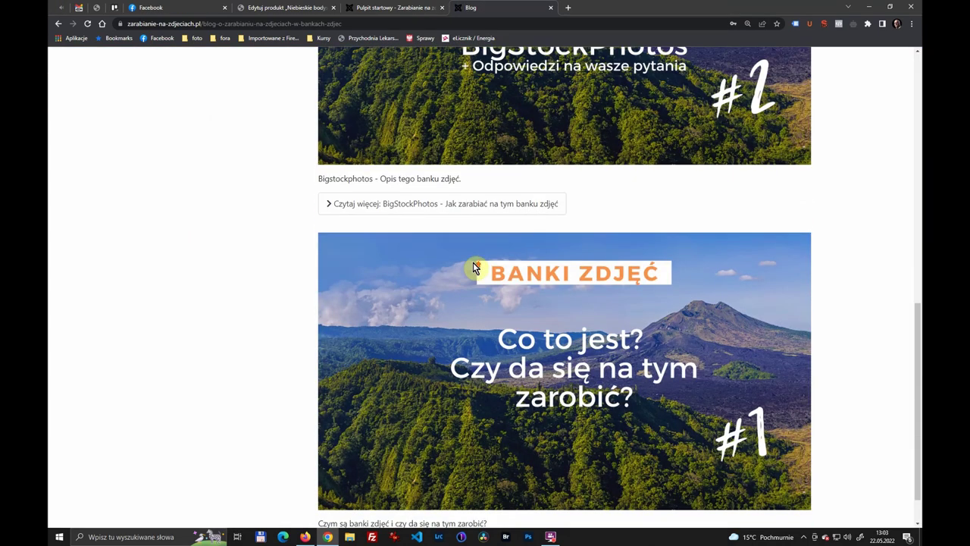
scroll(474, 258, down, 6)
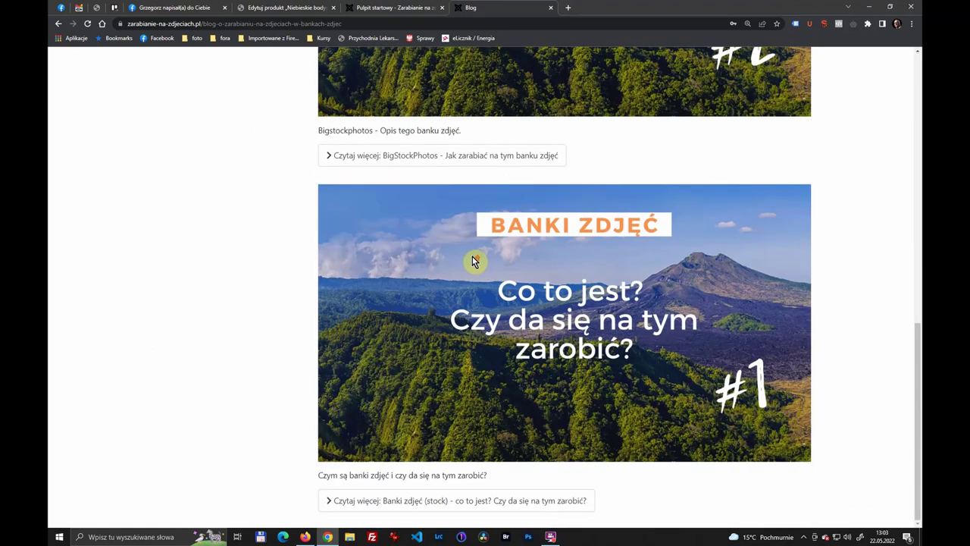
scroll(472, 260, up, 9)
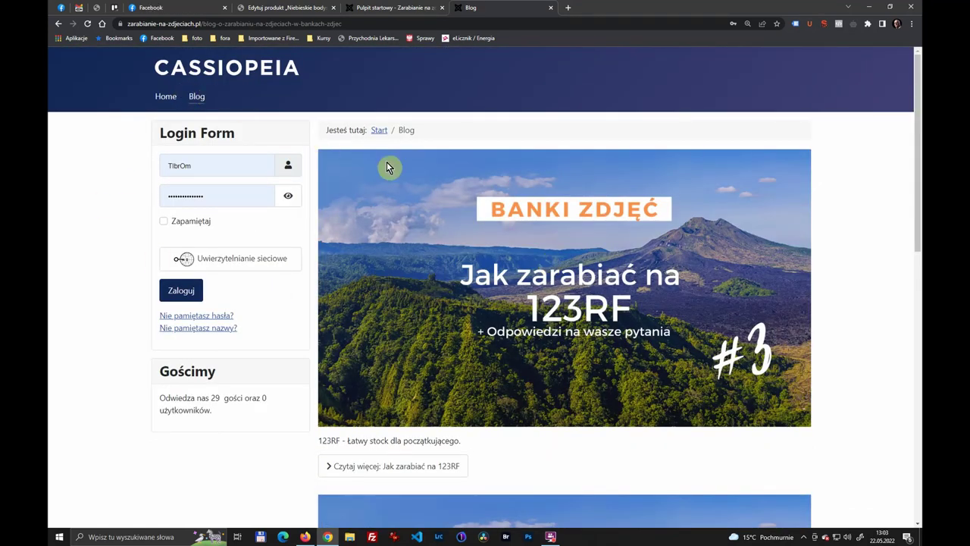
scroll(489, 266, down, 4)
scroll(417, 235, up, 1)
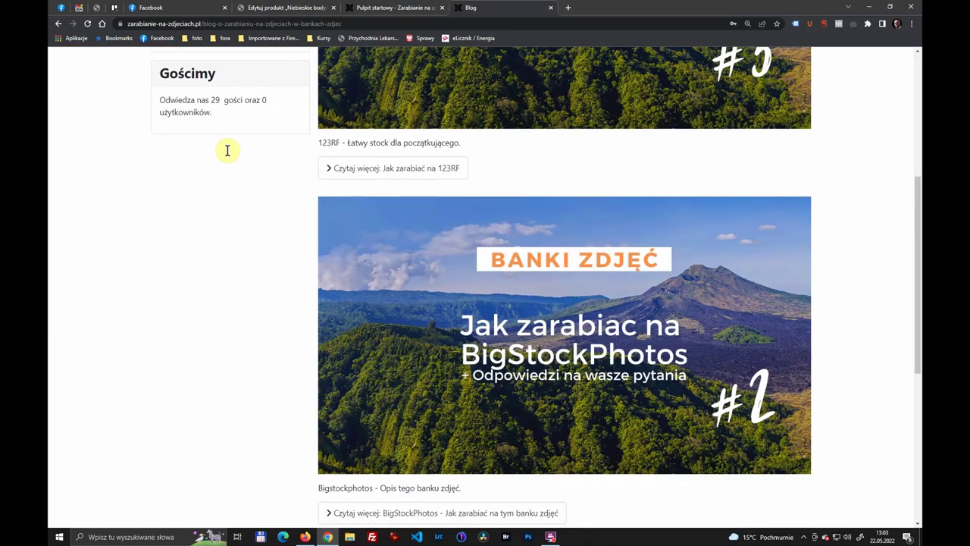
scroll(220, 144, up, 4)
click(169, 96)
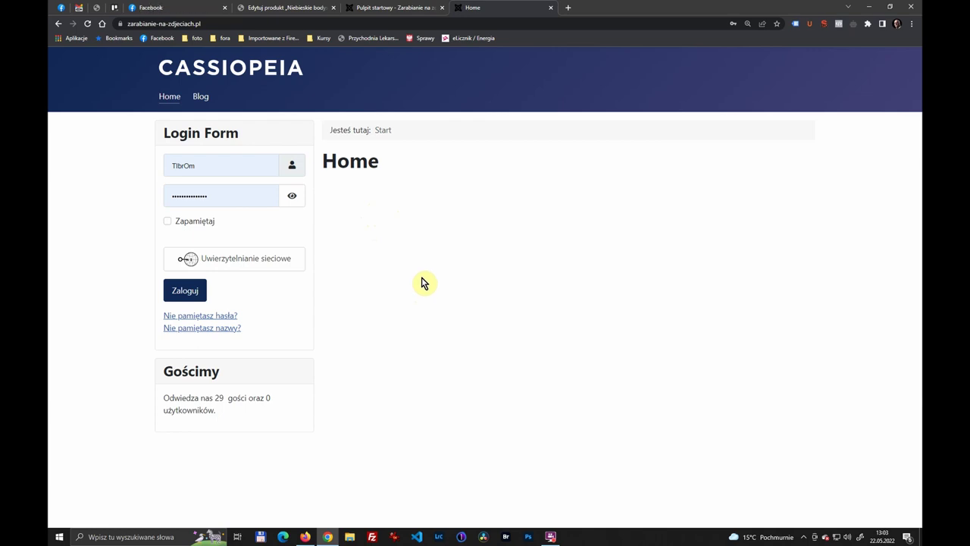
Step: Switch to the Joomla administration and open the list of Main Menu items, comparing it with the public site's navigation
click(401, 7)
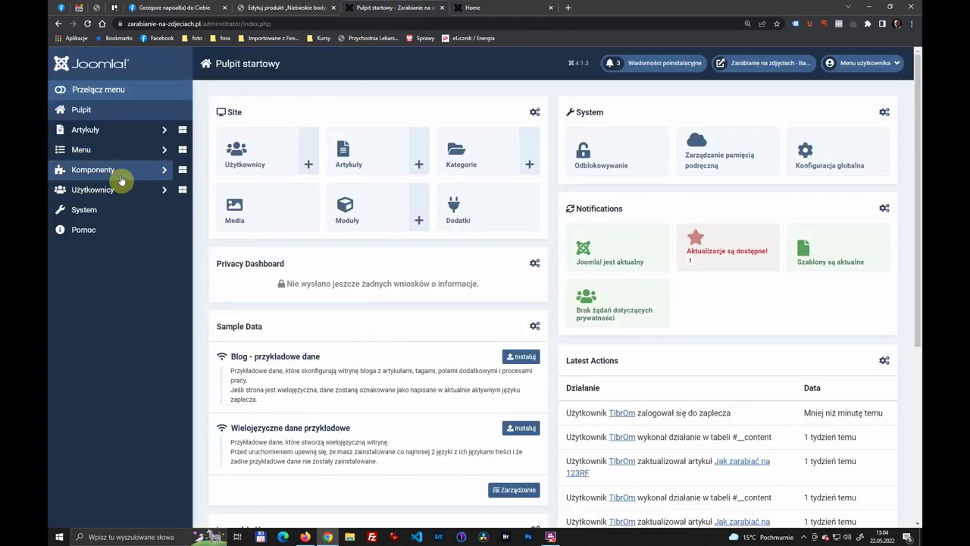
click(165, 151)
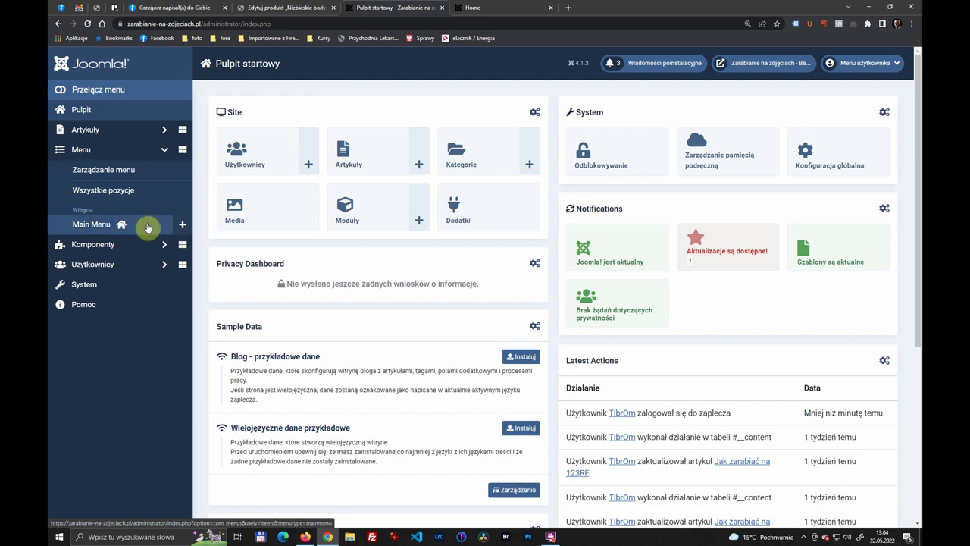
click(99, 226)
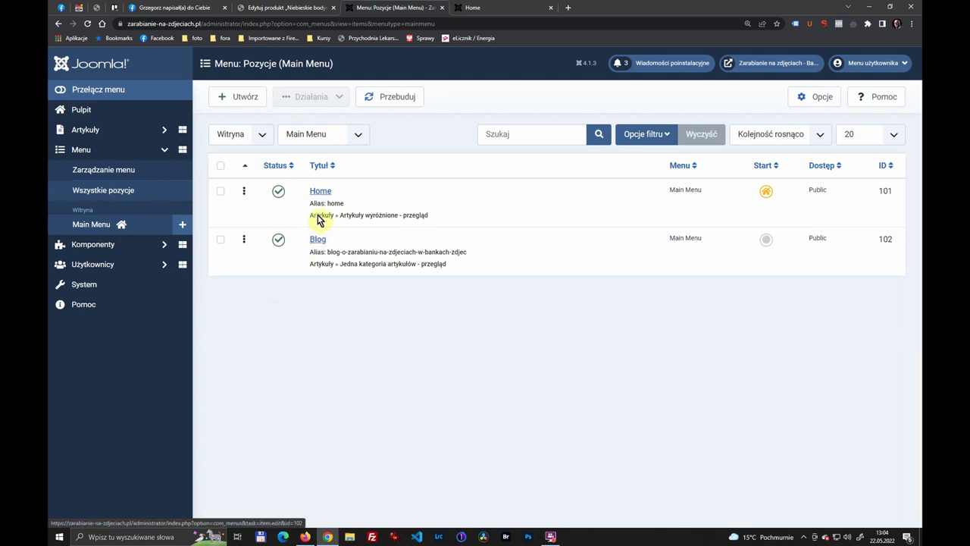
click(500, 8)
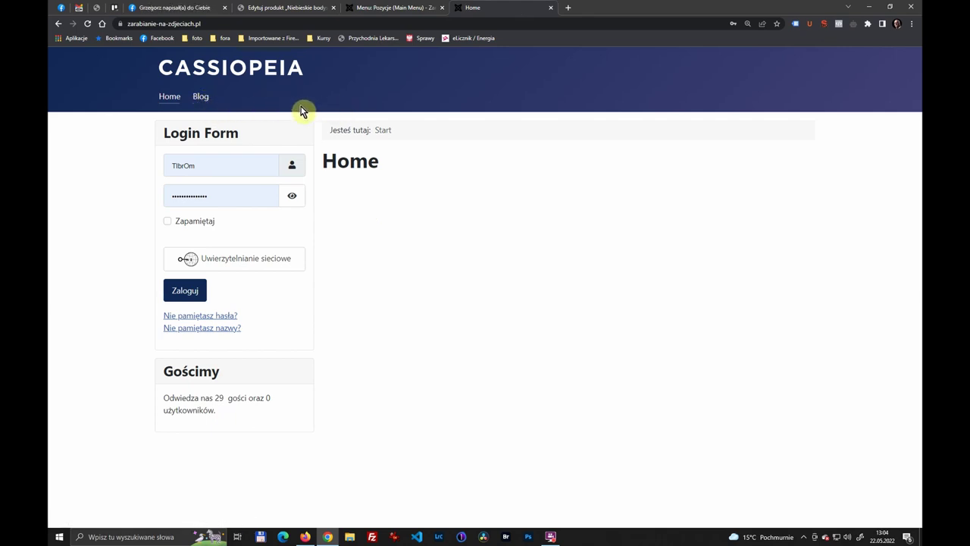
key(ctrl+shift+Tab)
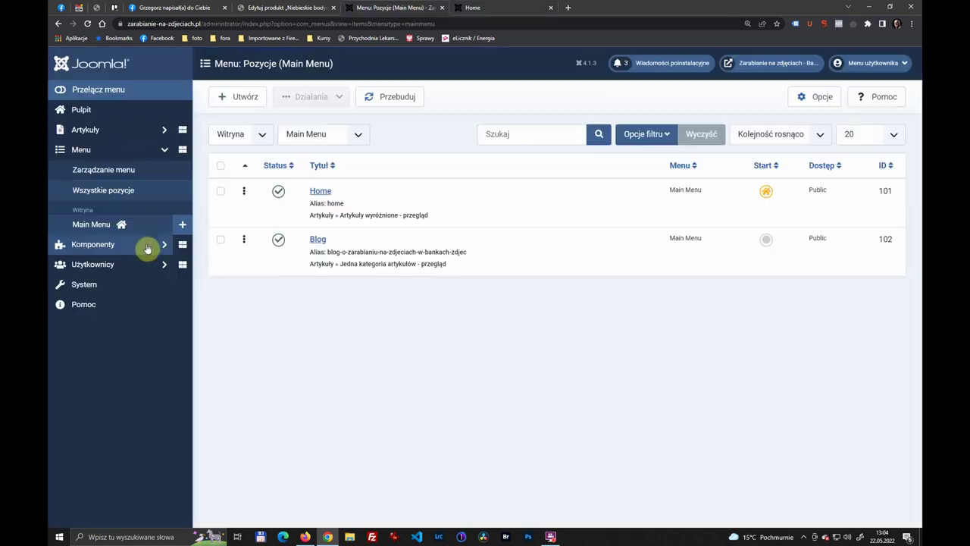
Step: Start a new Main Menu item titled FAQ, leaving its alias blank
click(184, 225)
text(FAQ)
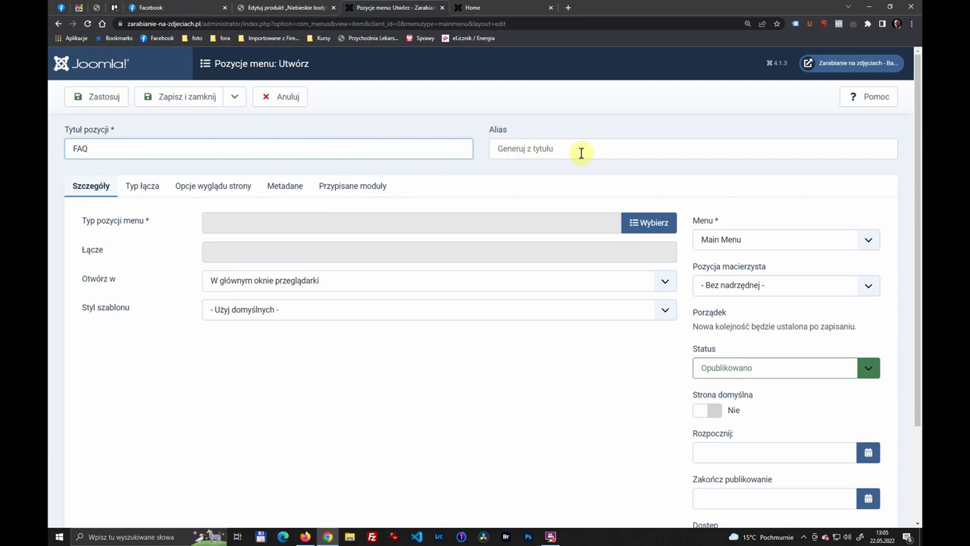
click(530, 149)
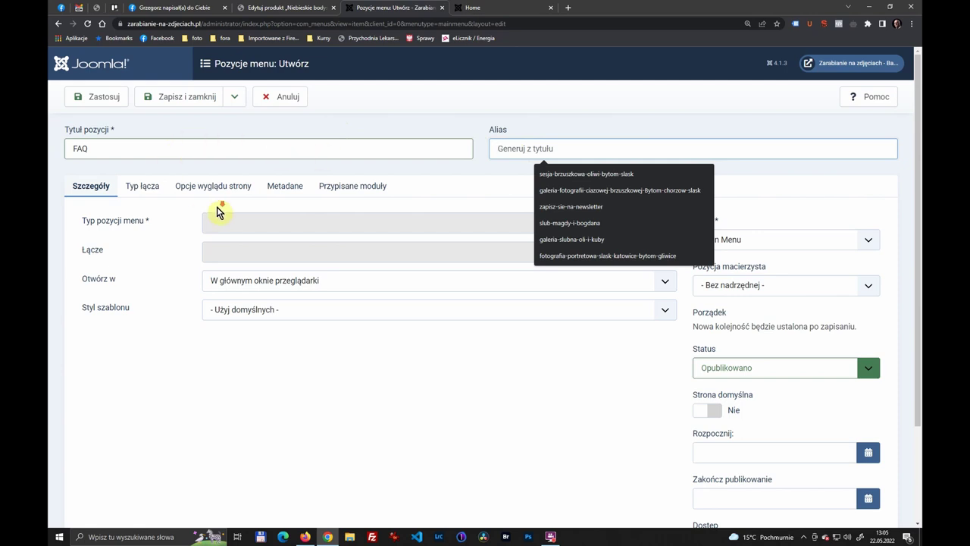
scroll(220, 212, down, 2)
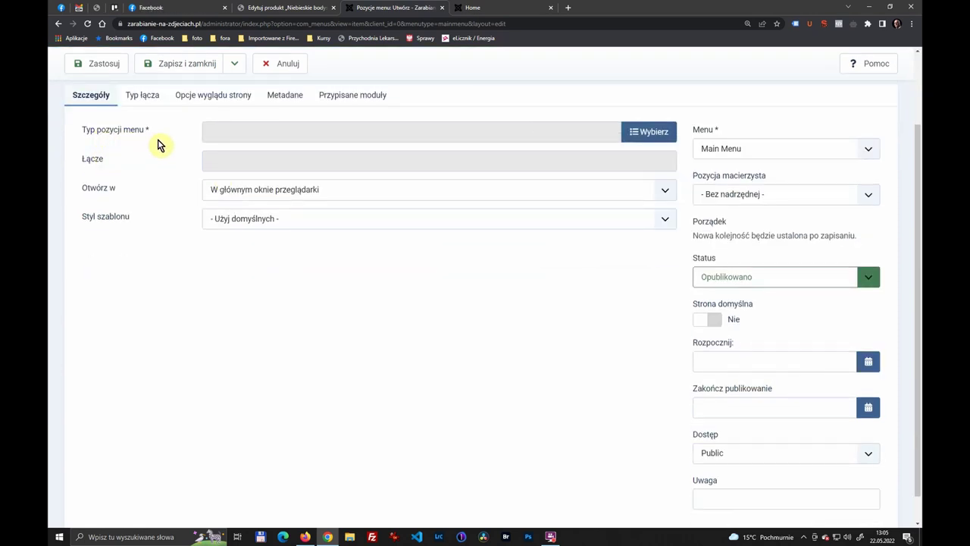
click(485, 9)
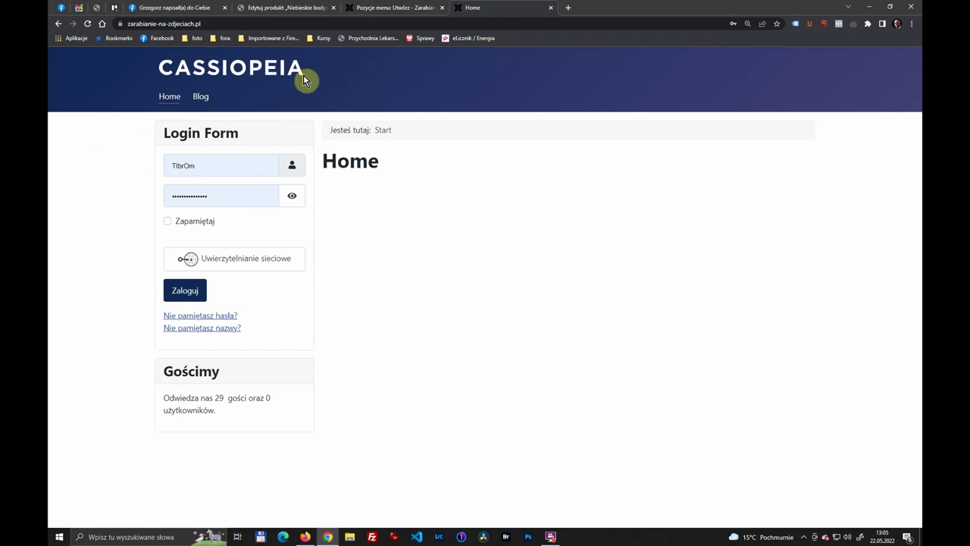
click(386, 9)
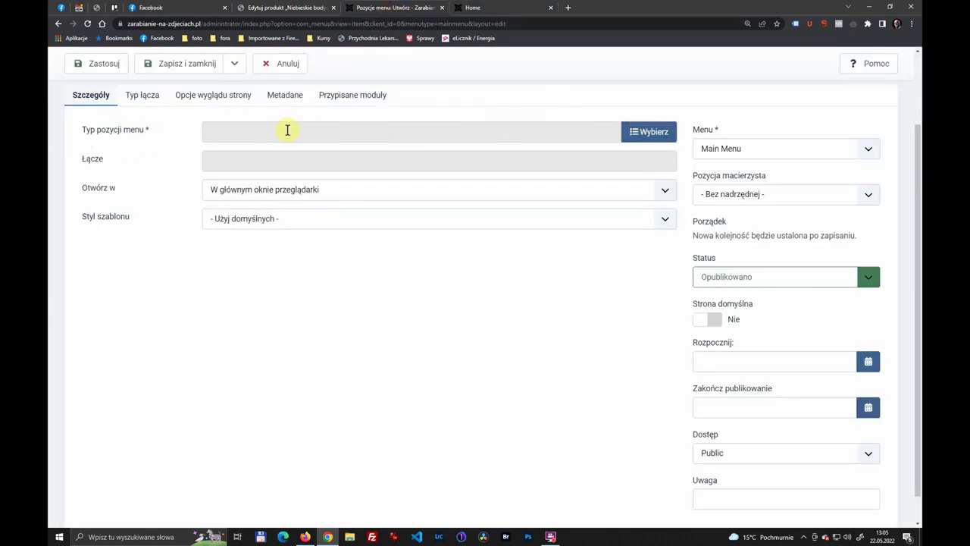
Step: Set the new menu item's type to the article type "Jedna kategoria artykułów - lista"
click(649, 132)
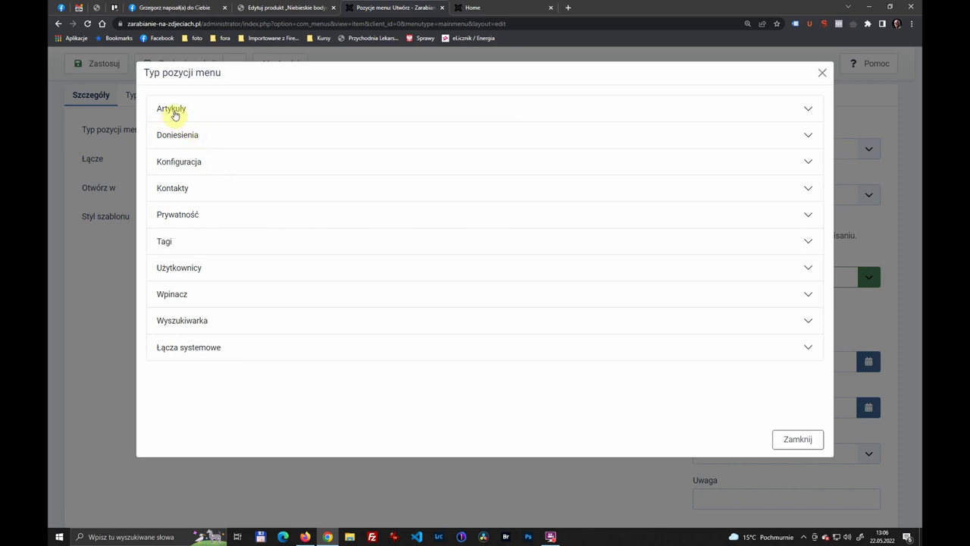
click(174, 113)
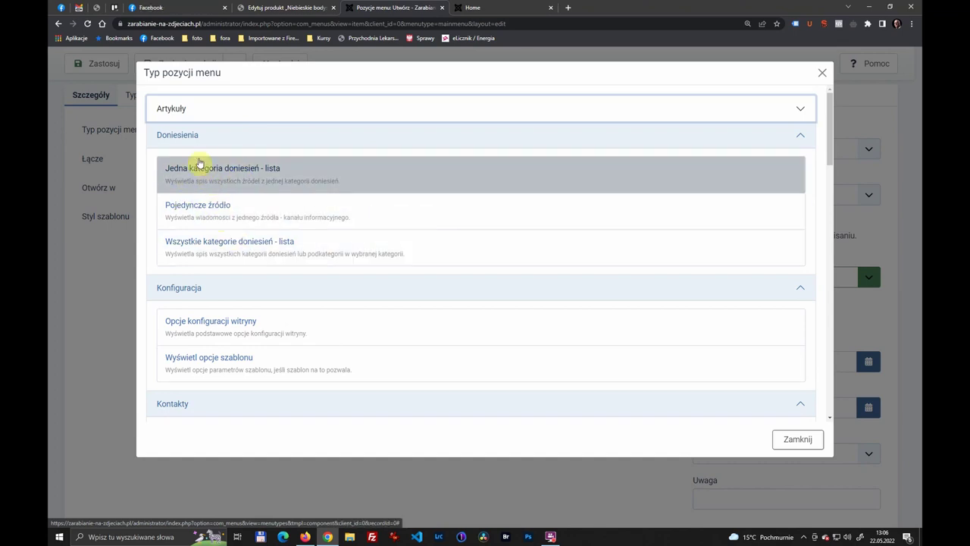
click(195, 115)
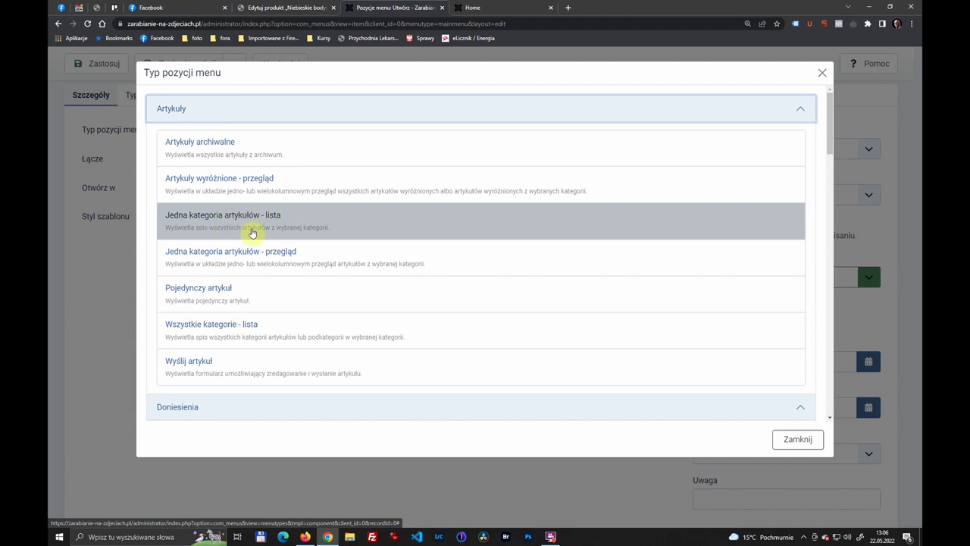
click(269, 219)
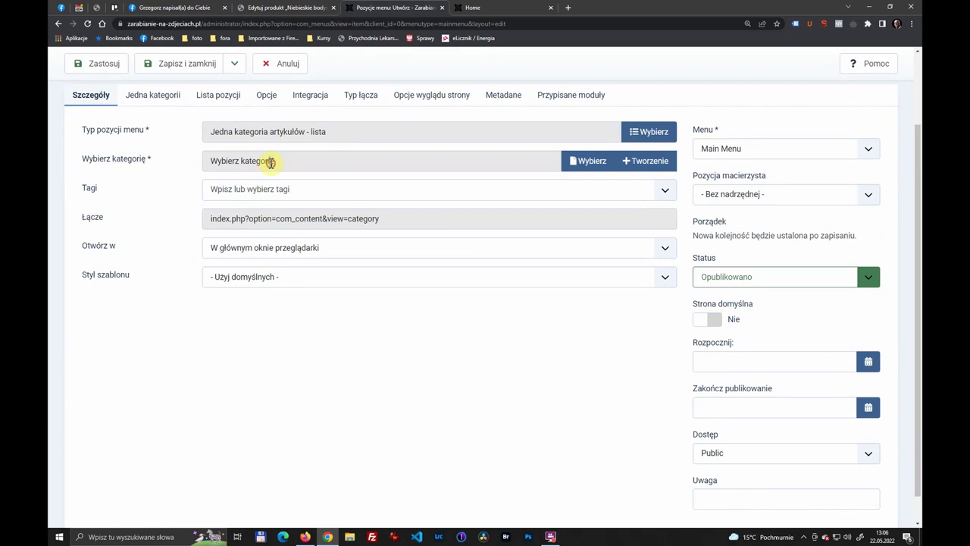
click(279, 162)
click(595, 163)
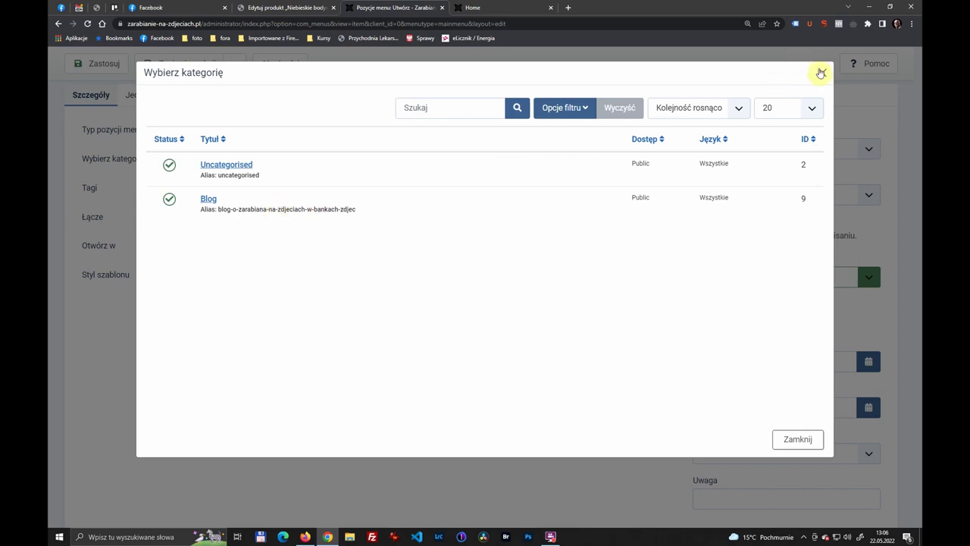
click(821, 73)
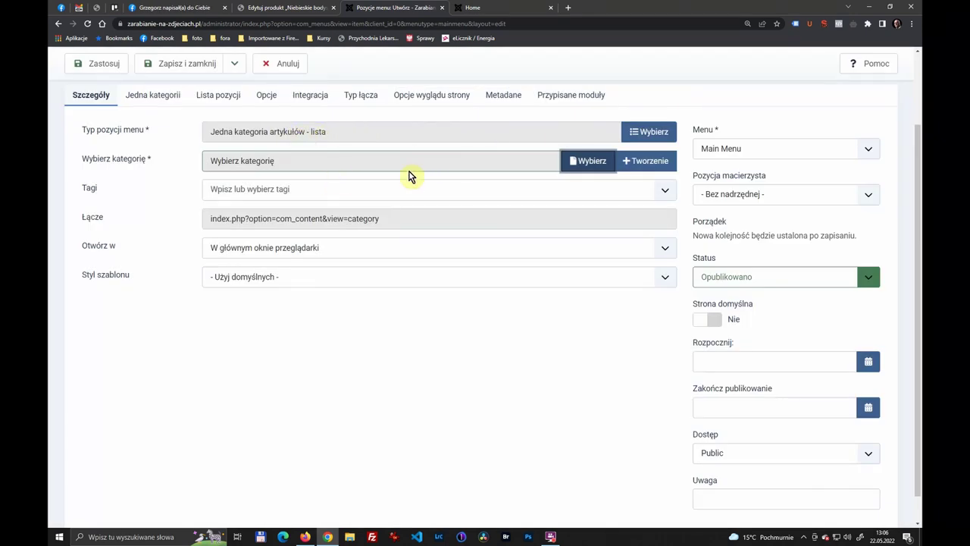
Step: Create a category titled FAQ for the menu item, without a parent or description, and save and close it
click(641, 162)
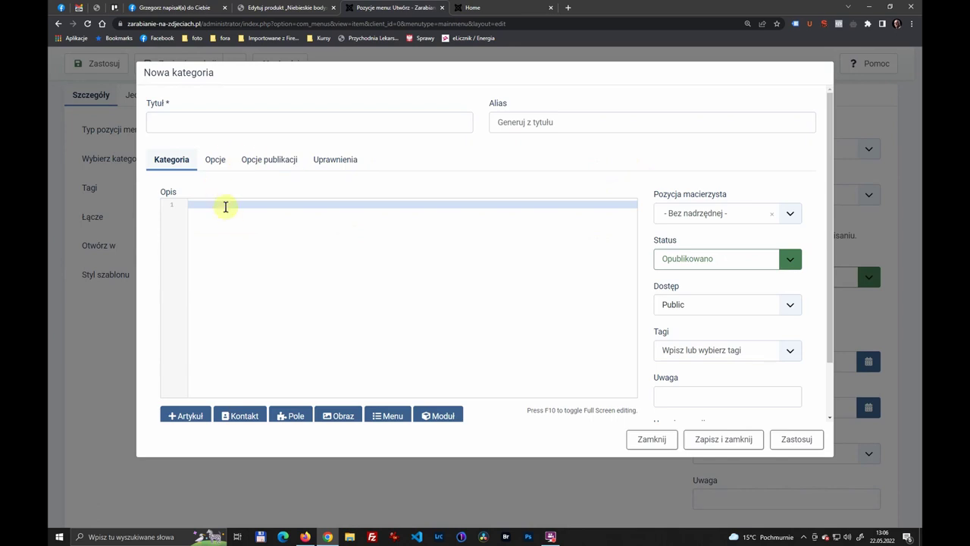
click(218, 117)
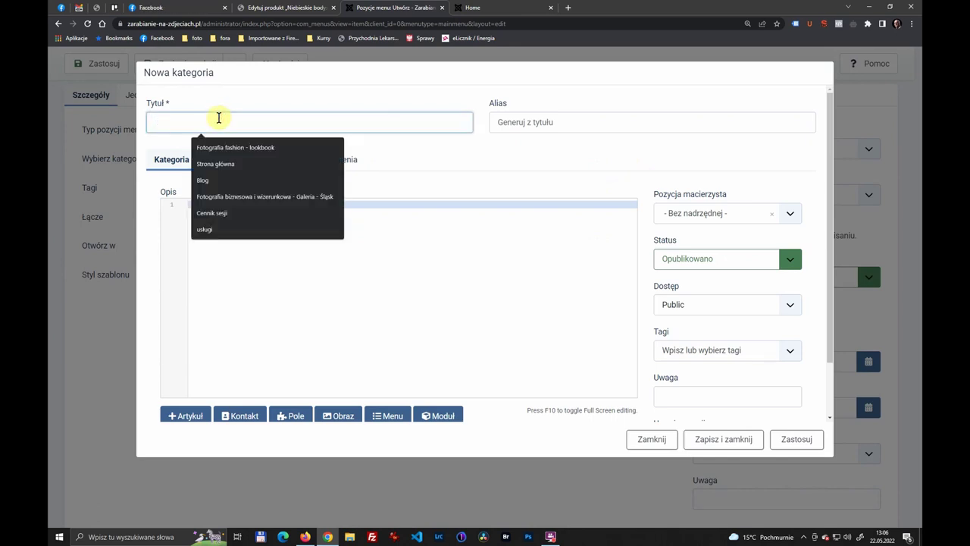
text(FAQ)
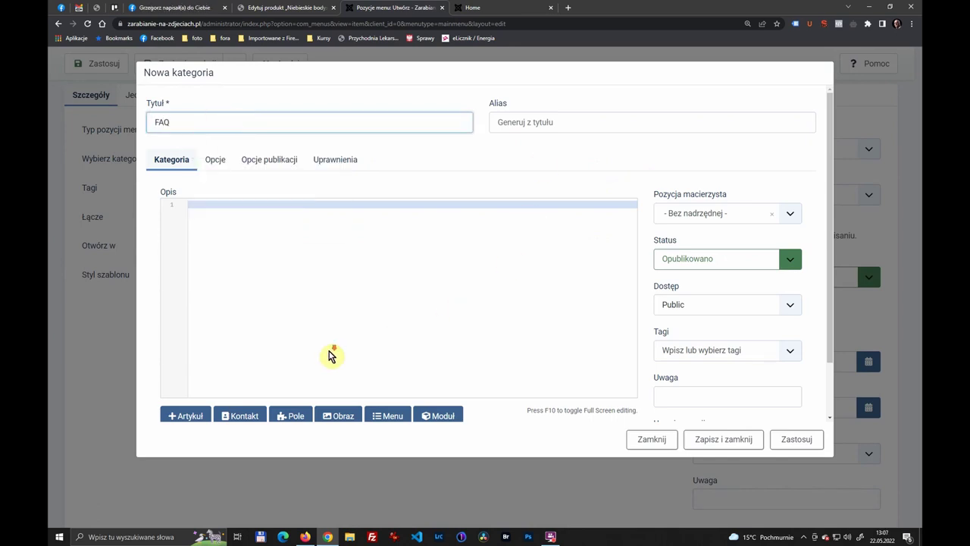
scroll(331, 356, down, 1)
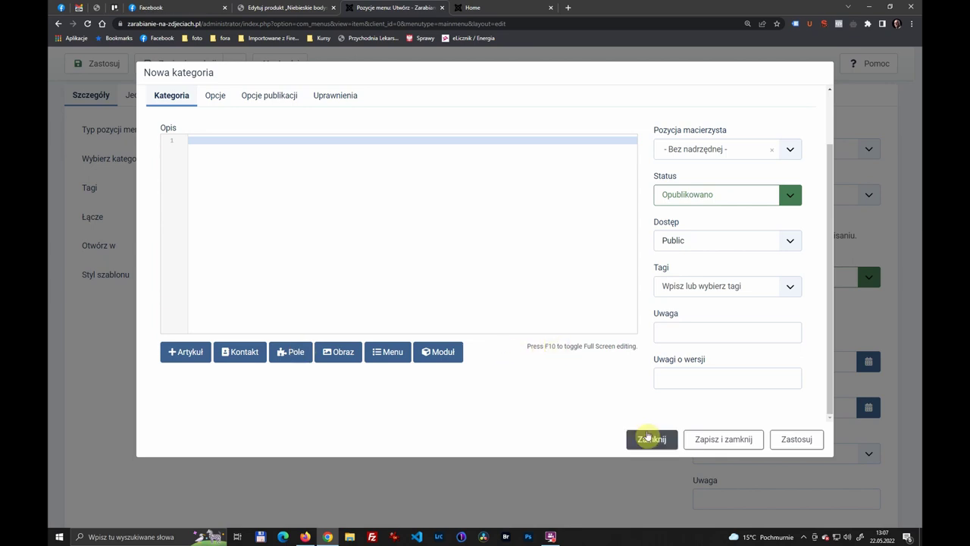
click(725, 440)
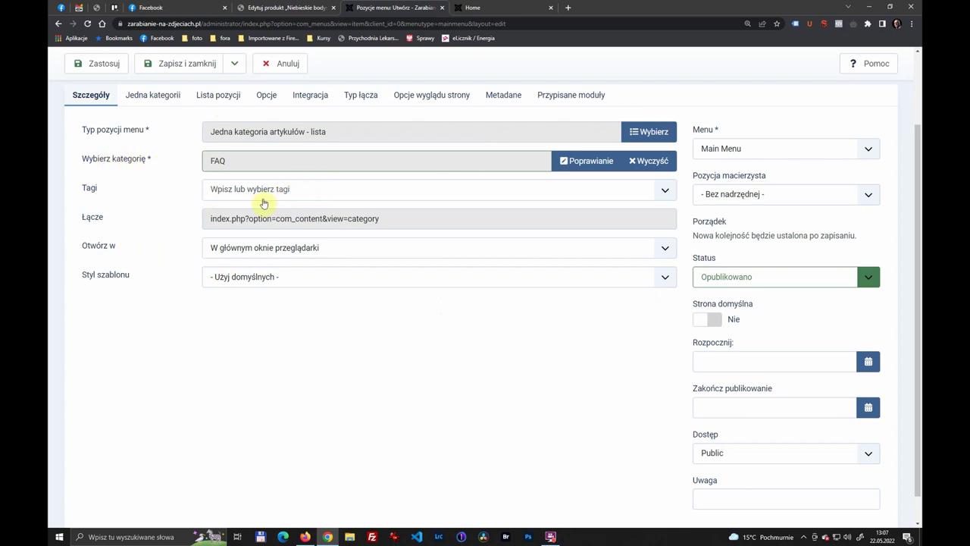
Step: Examine the FAQ menu item's link and "Otwórz w" choices and its display options under "Jedna kategorii"
click(253, 219)
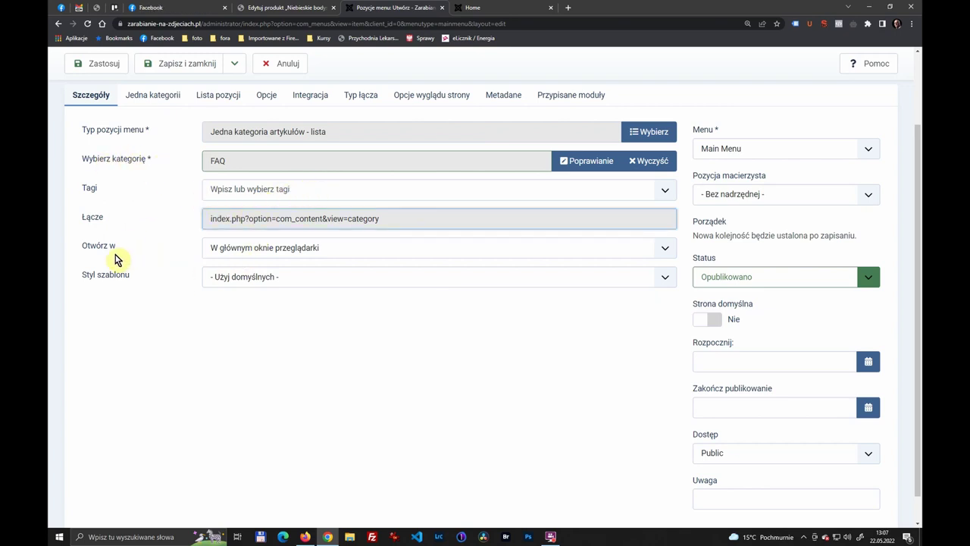
click(315, 250)
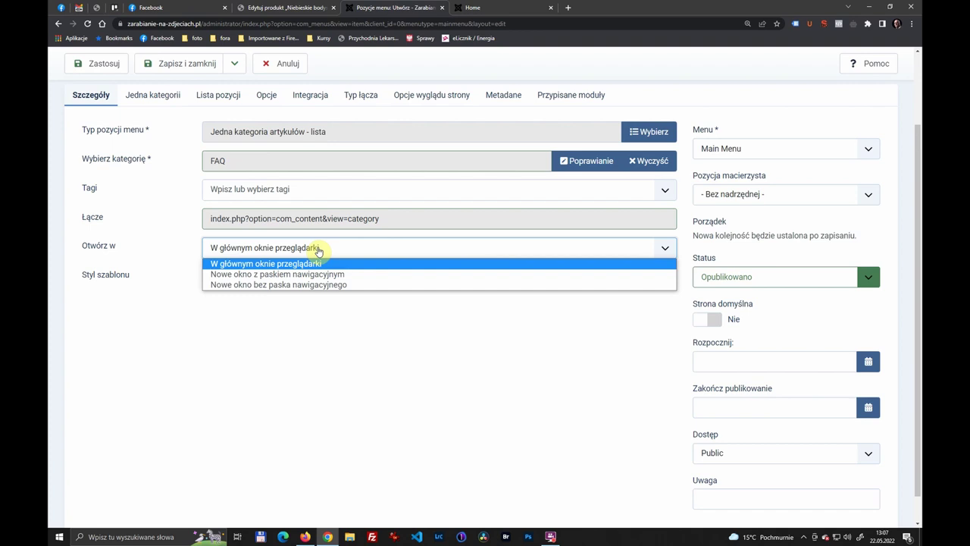
key(Tab)
scroll(318, 251, up, 2)
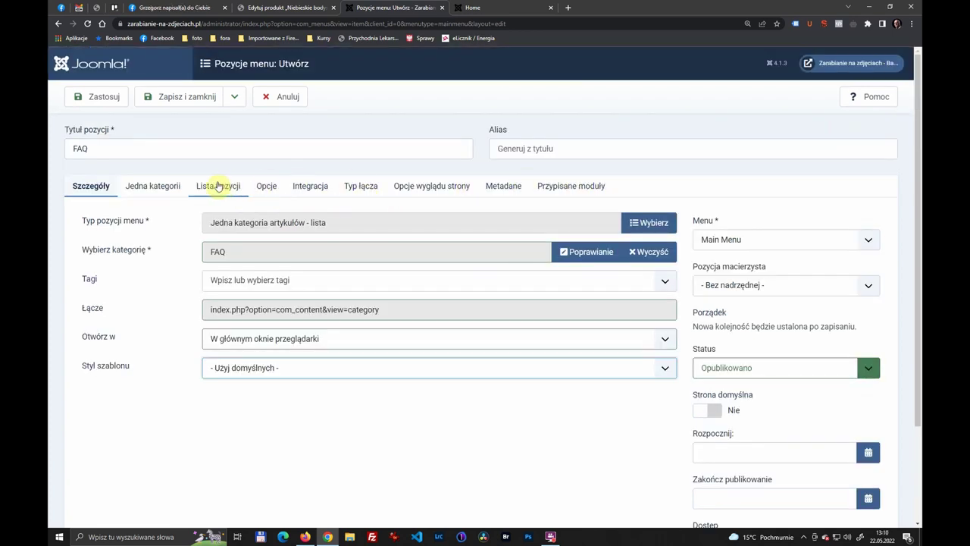
click(173, 191)
scroll(182, 271, down, 2)
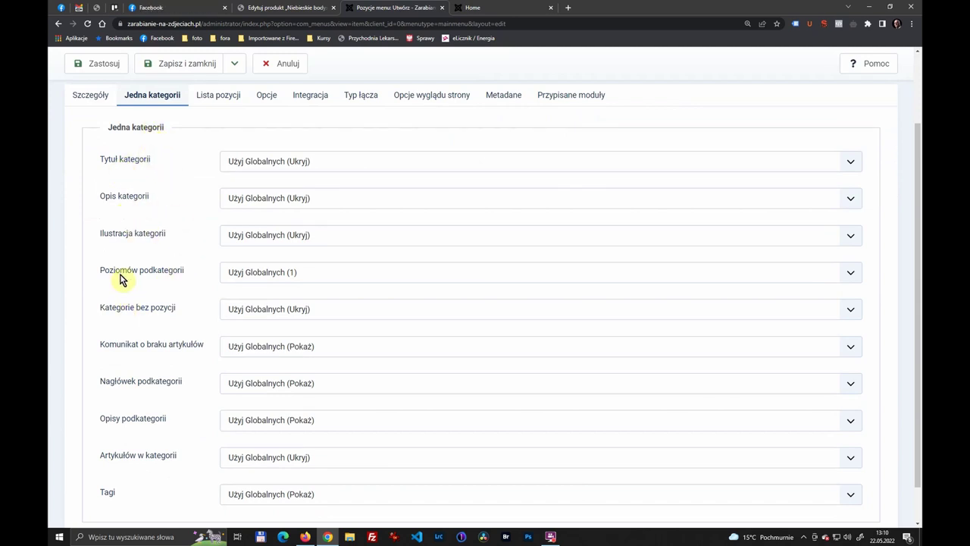
scroll(159, 269, down, 1)
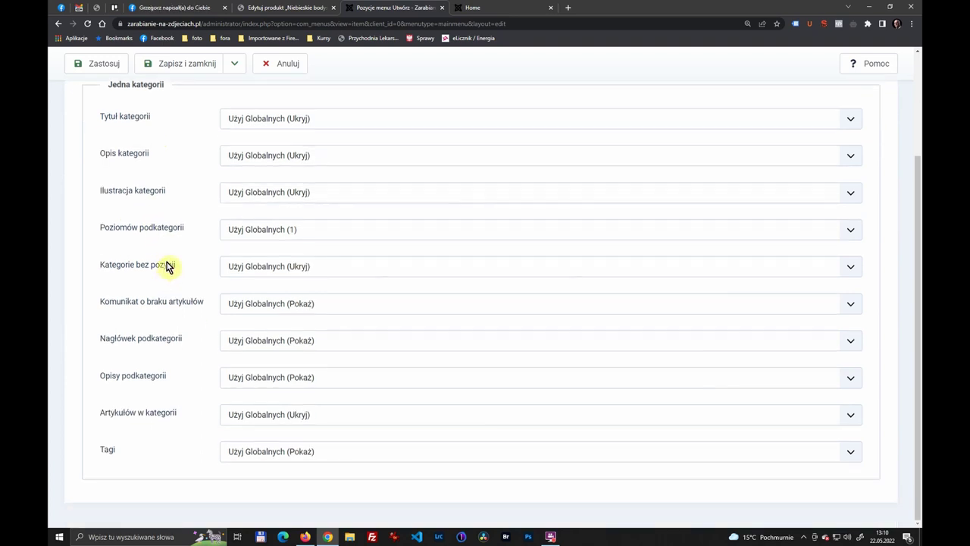
scroll(169, 268, up, 1)
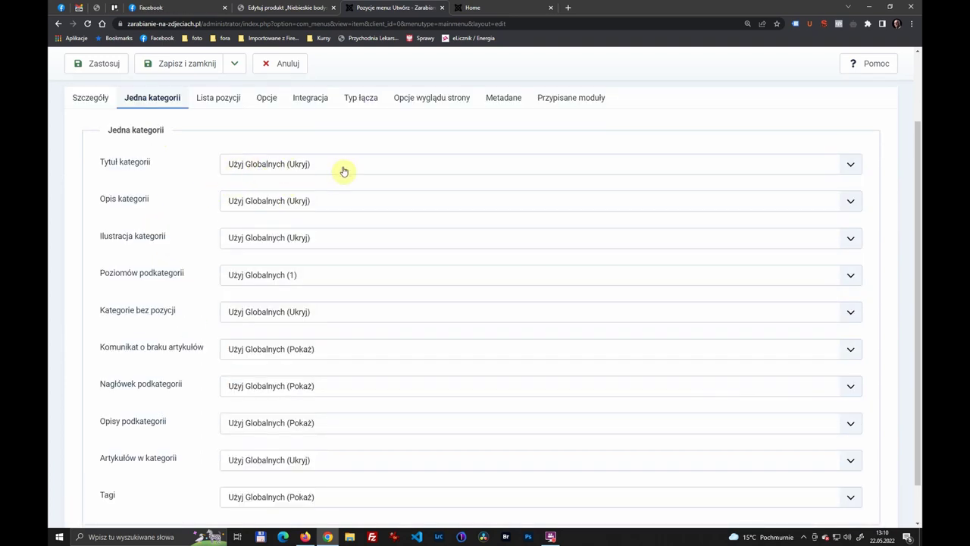
scroll(267, 258, down, 1)
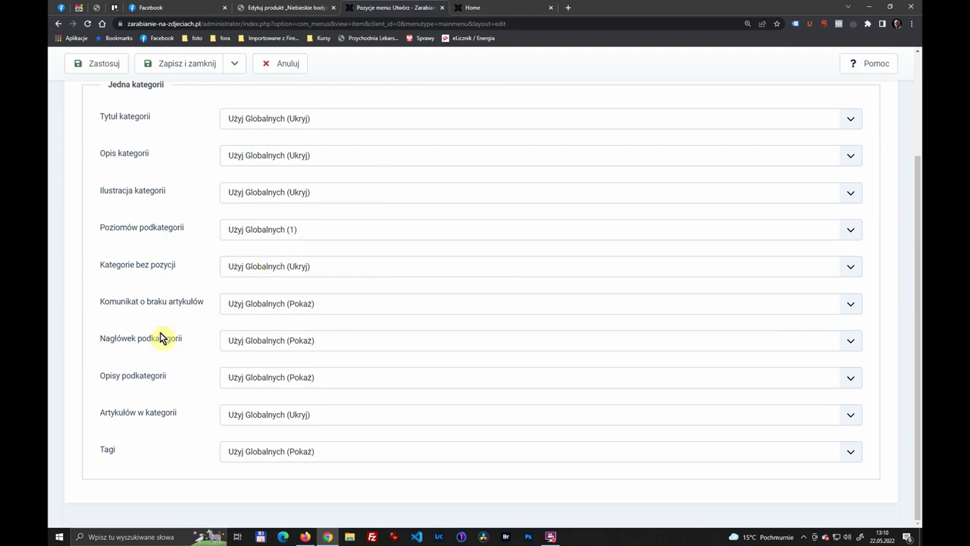
Step: Review the FAQ menu item's "Jedna kategorii" and "Lista pozycji" display options, keeping the global defaults, and save the item
scroll(210, 266, up, 2)
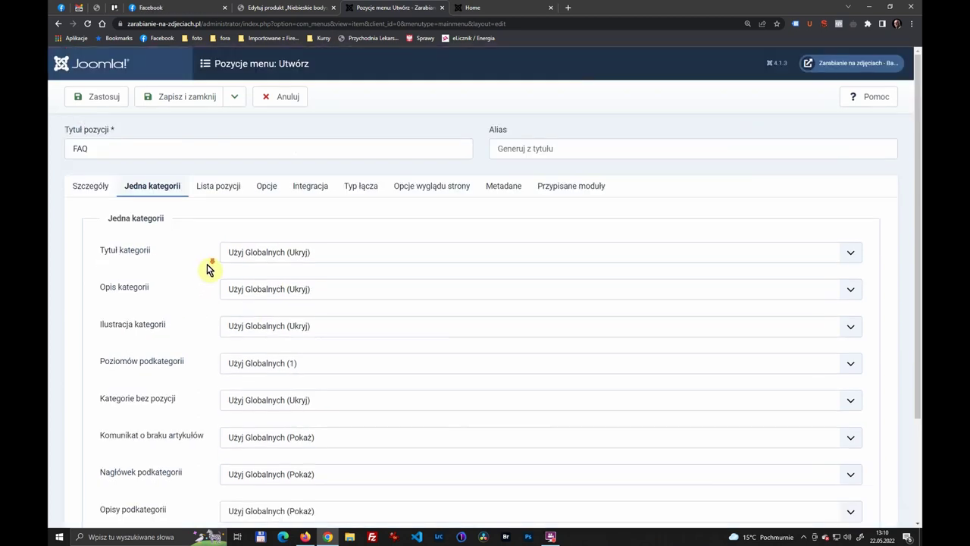
scroll(255, 195, down, 1)
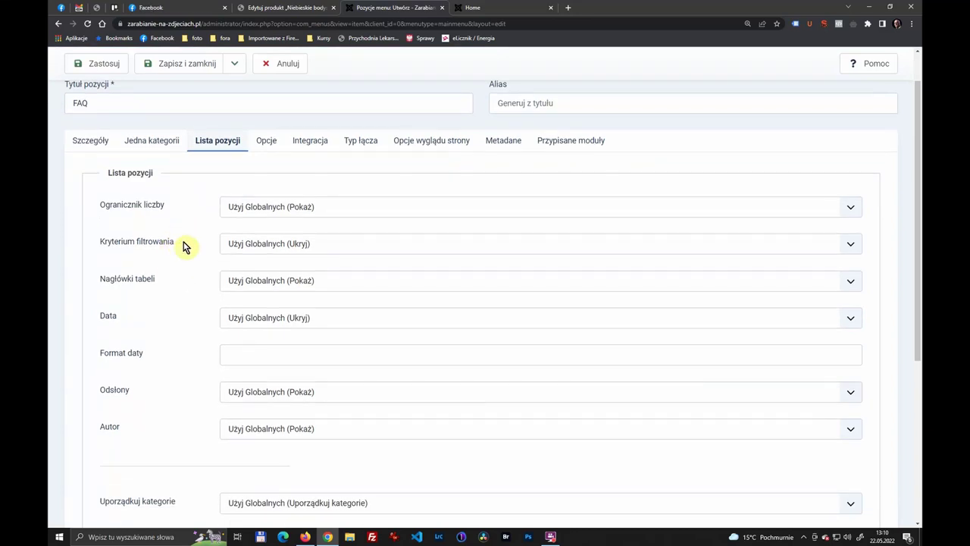
scroll(194, 262, down, 3)
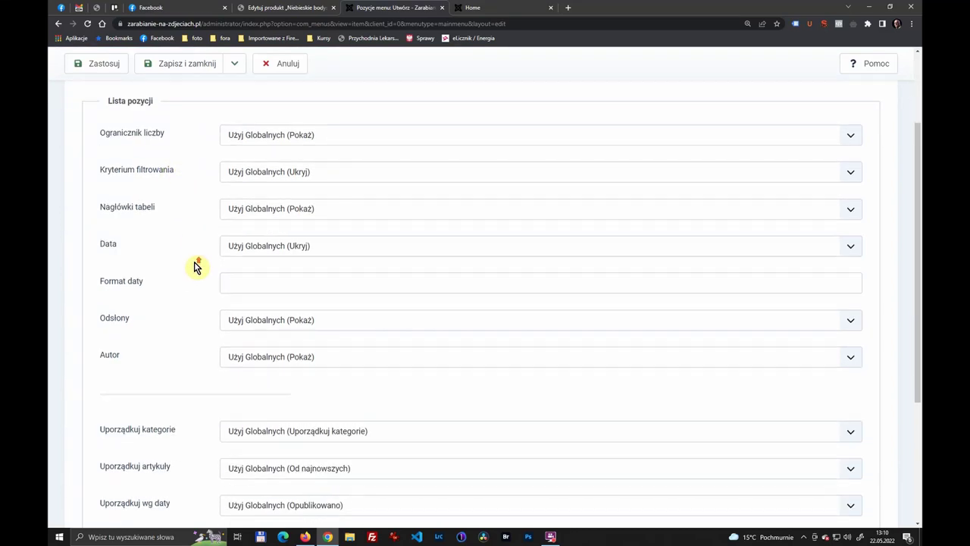
scroll(194, 267, up, 4)
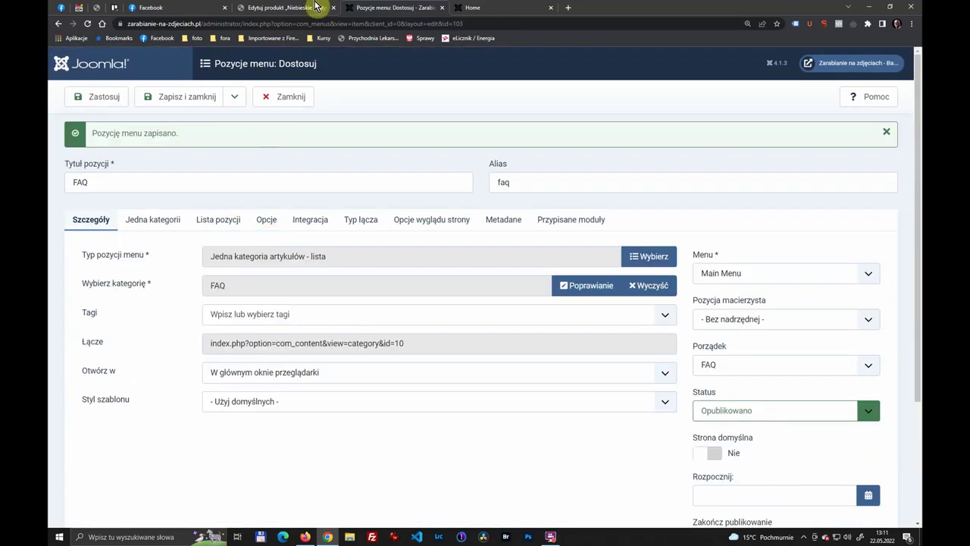
Step: Reload the public site and open the FAQ page from its main navigation
click(507, 10)
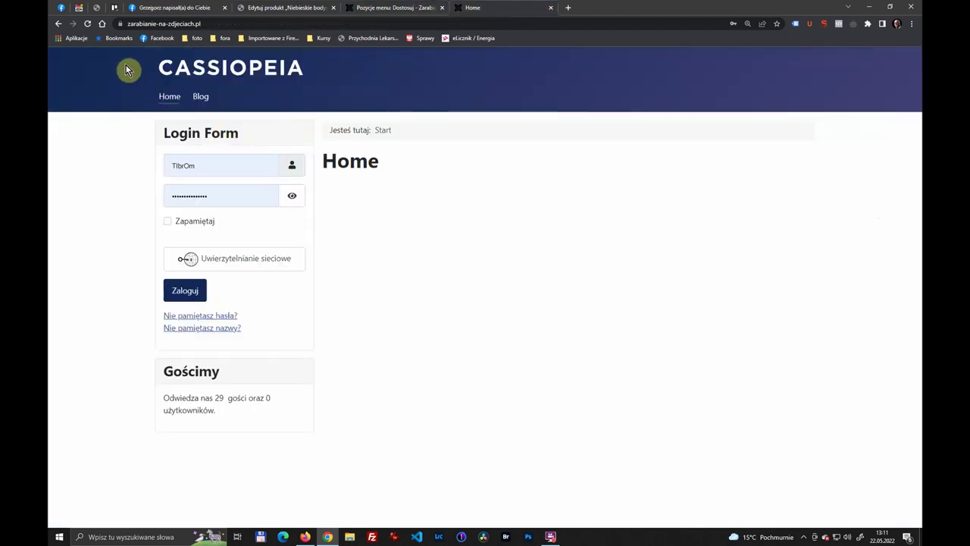
click(91, 25)
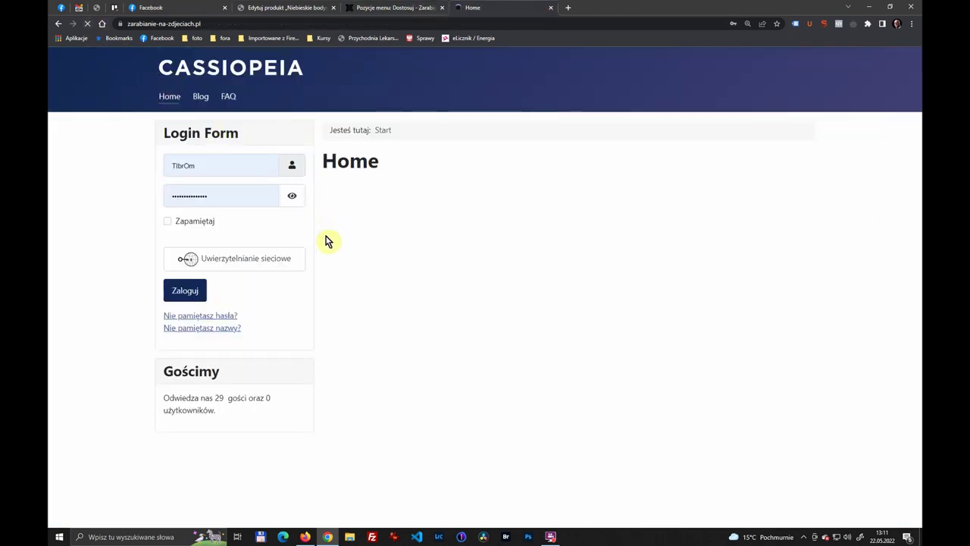
click(230, 98)
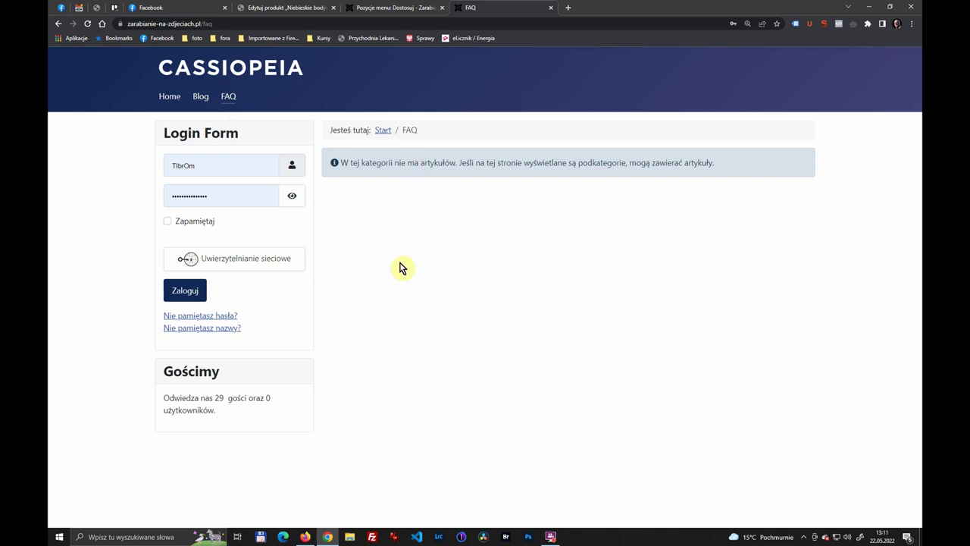
click(369, 312)
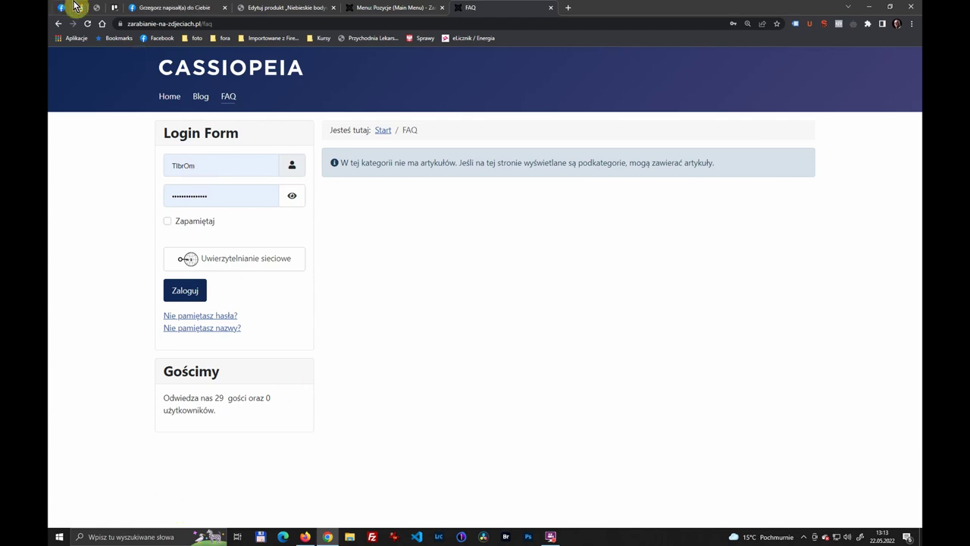
Step: Return to the Joomla administration and start a new site menu titled Stopka
key(ctrl+shift+Tab)
click(296, 11)
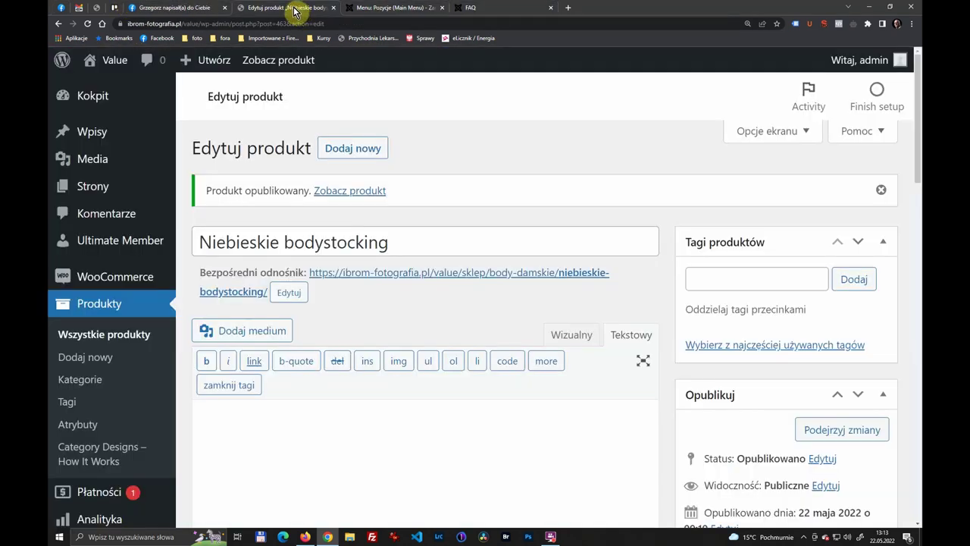
click(390, 9)
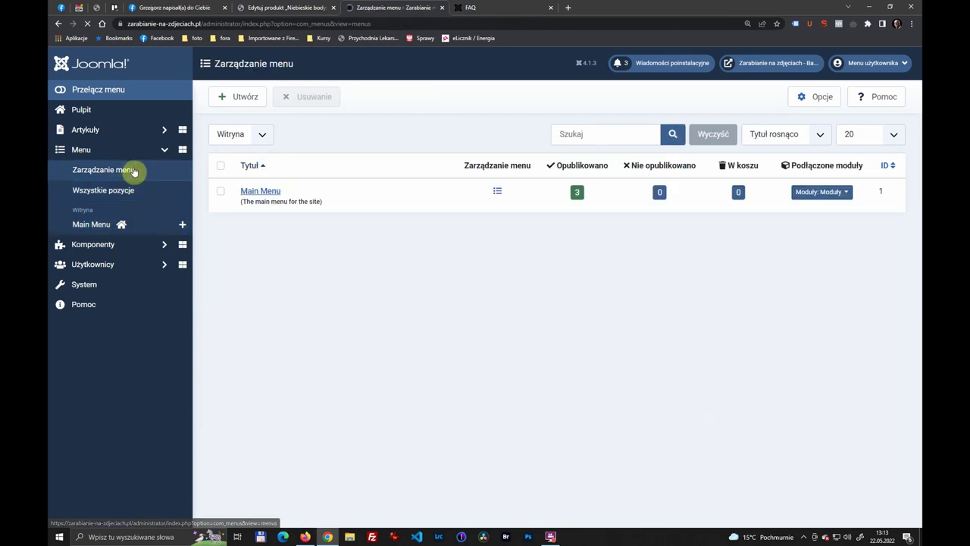
click(253, 100)
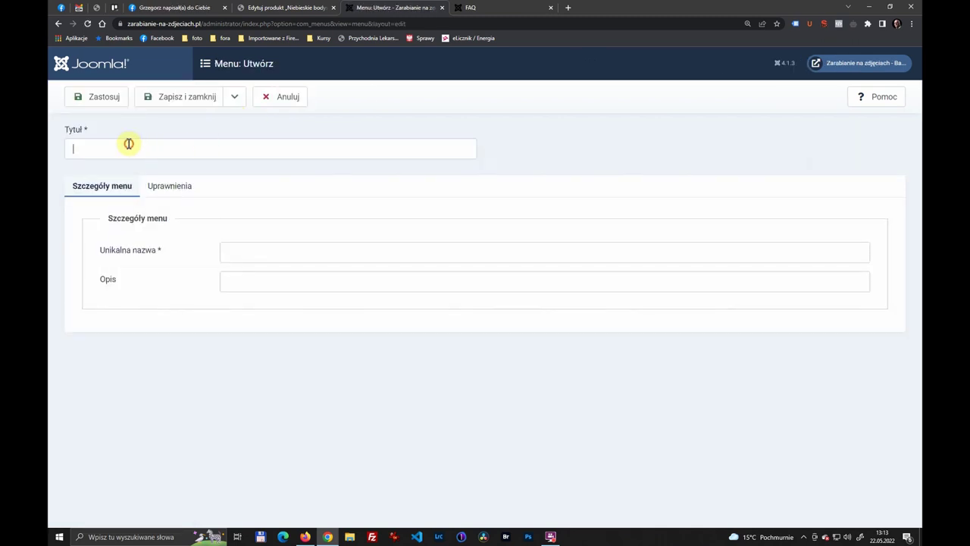
click(129, 144)
text(Stopka)
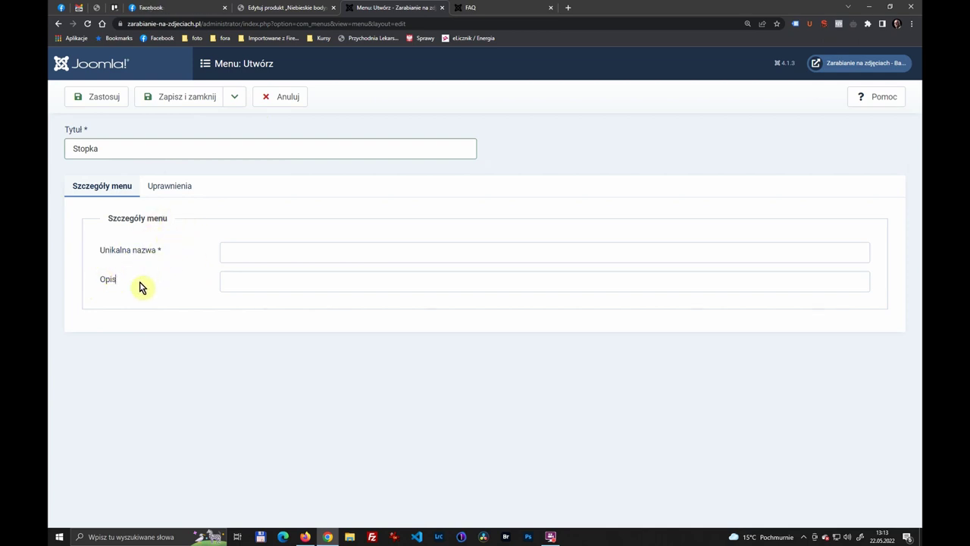
Step: Check the new menu's permissions, then set its unique name to Stopka and save and close it
click(179, 188)
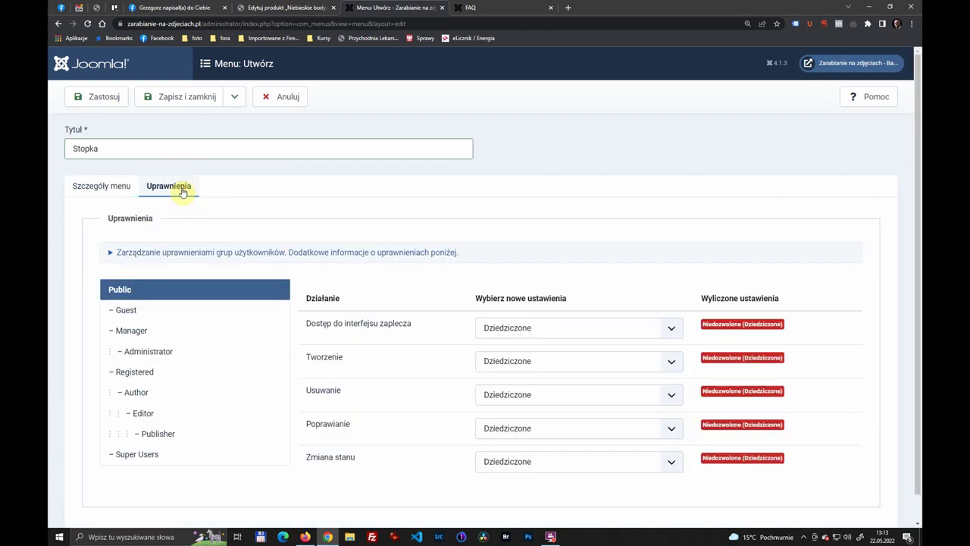
click(113, 101)
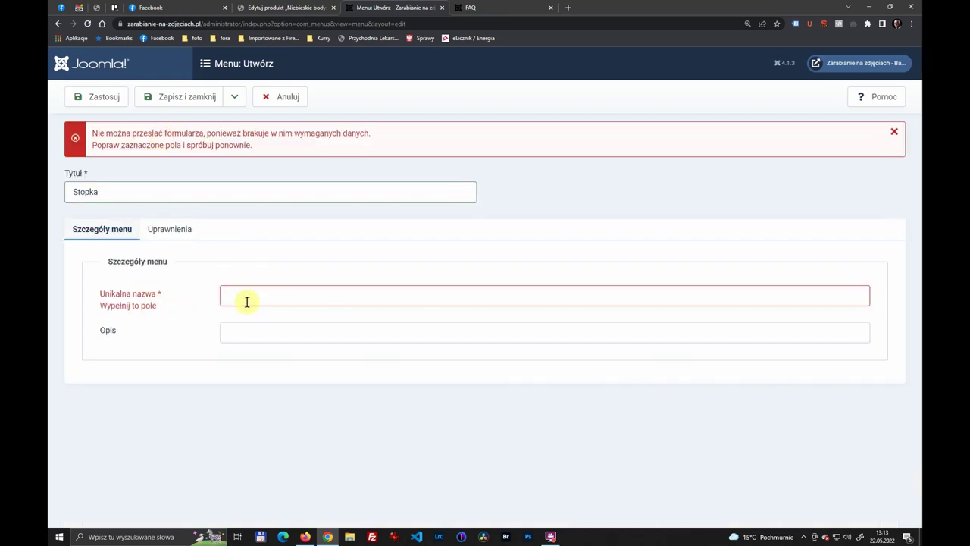
click(262, 297)
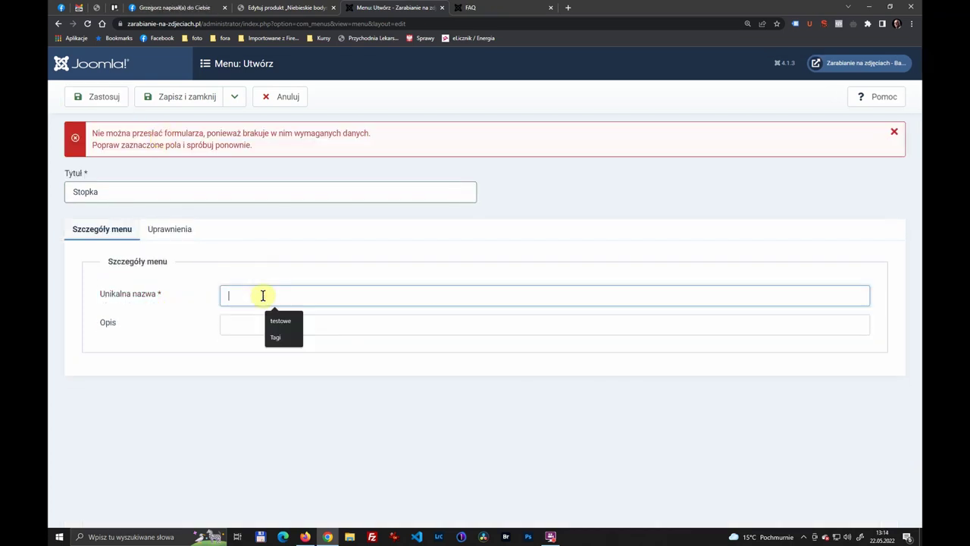
text(Stopka)
click(98, 99)
click(186, 99)
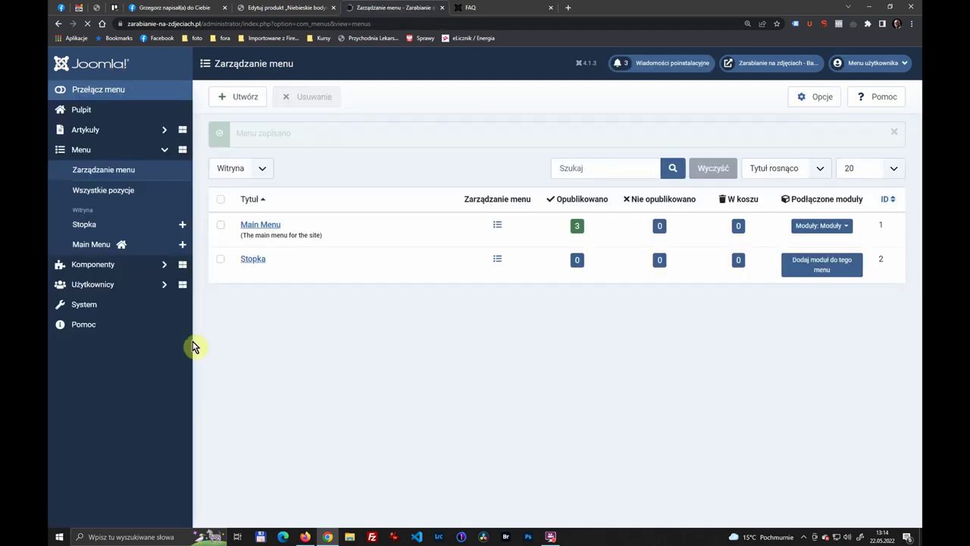
Step: View the public site's home page to check which menus it displays
click(99, 228)
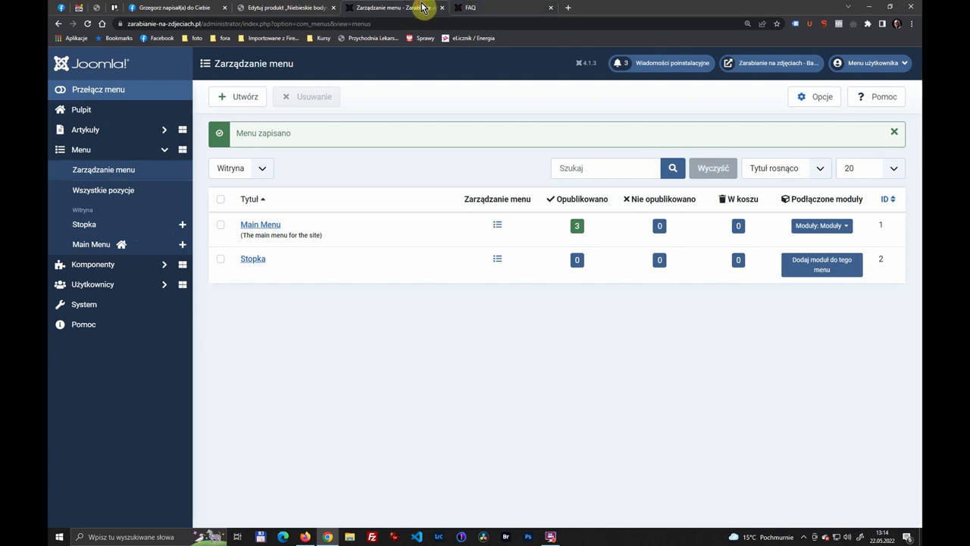
click(501, 9)
click(260, 70)
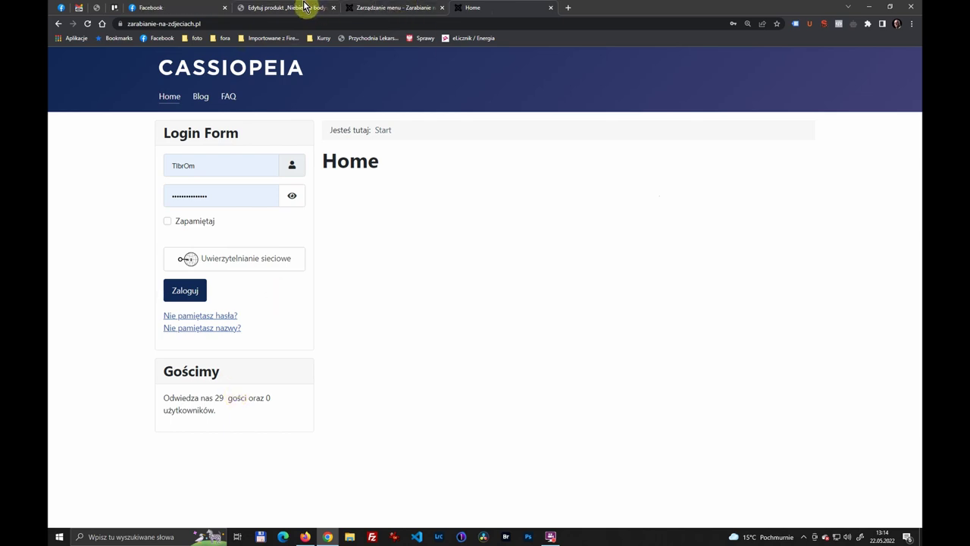
Step: Start a new menu item in the Stopka menu and enter Kontakt as its title
click(379, 8)
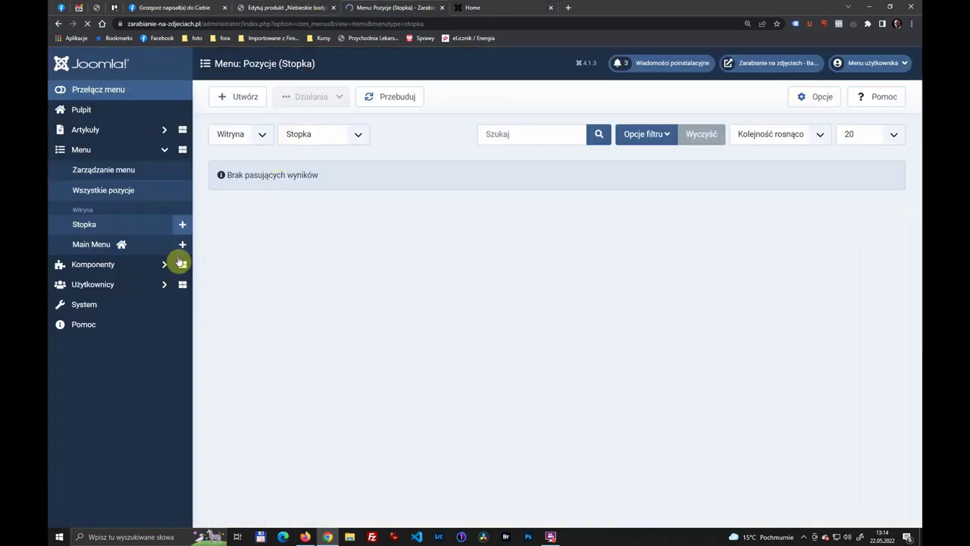
click(256, 99)
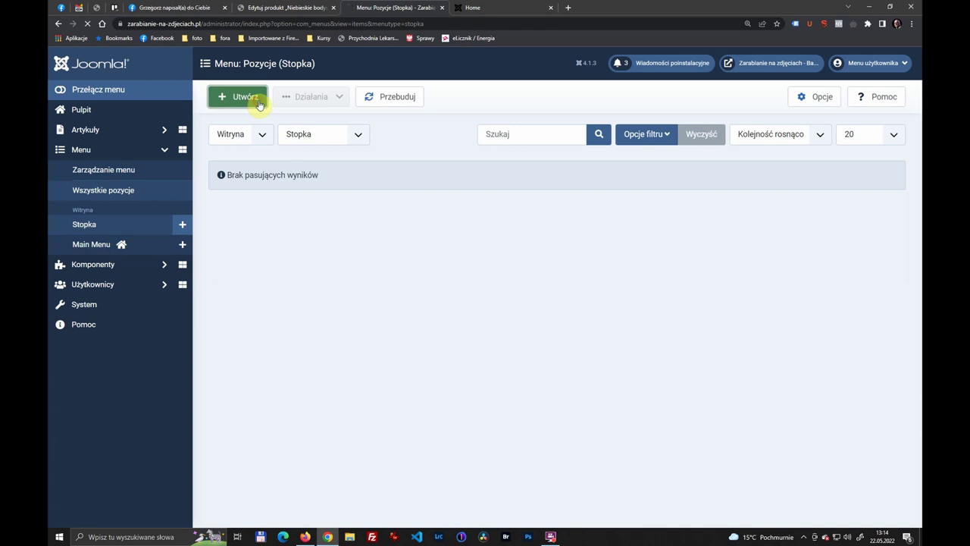
click(210, 150)
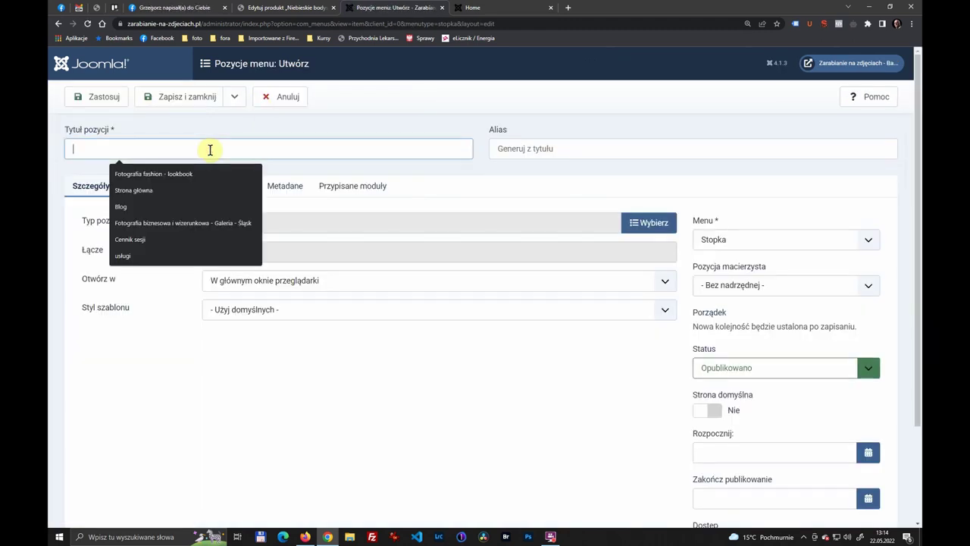
text(Kon)
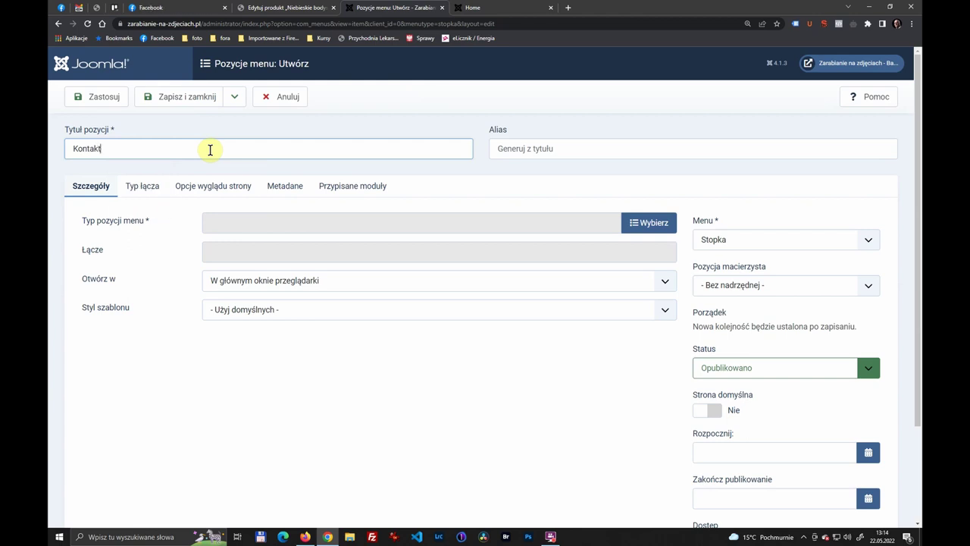
text(takt)
Step: Set the new Stopka menu item's type to the article type "Pojedynczy artykuł"
click(649, 222)
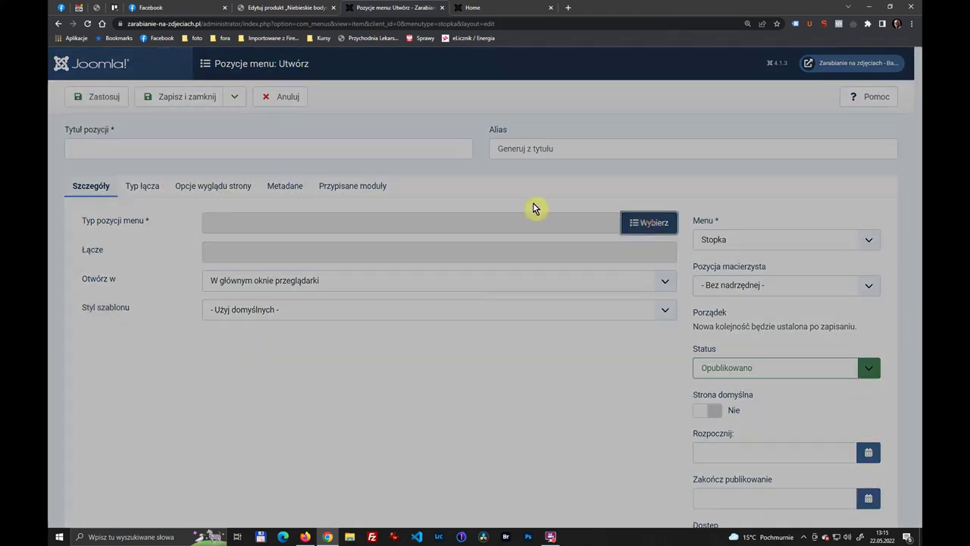
click(184, 113)
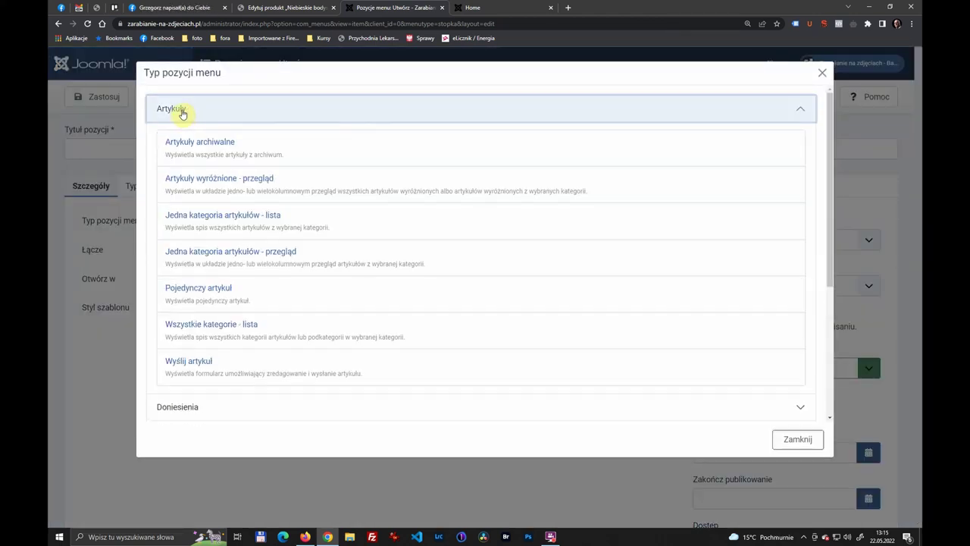
click(222, 287)
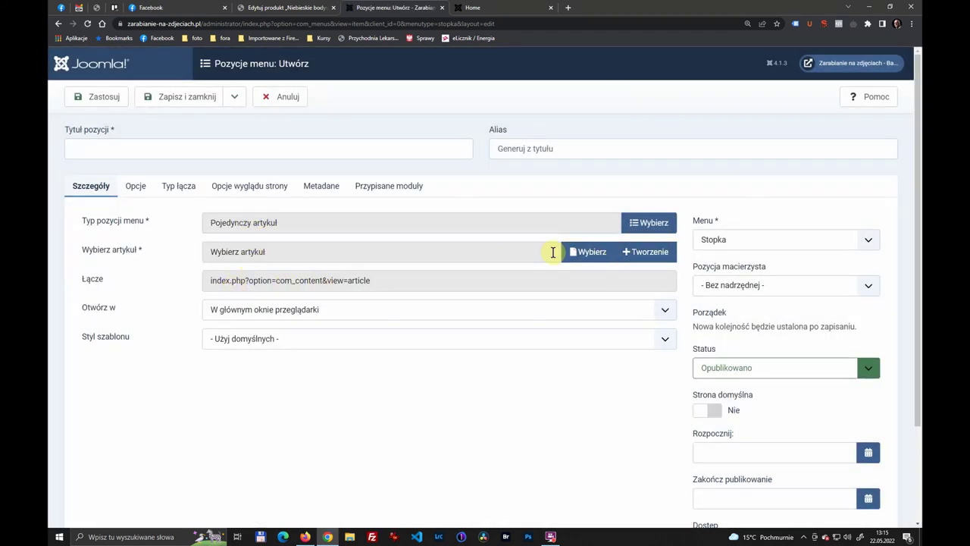
Step: Look over the existing articles, then create and save an empty Uncategorised article titled Kontakt for the menu item
click(576, 252)
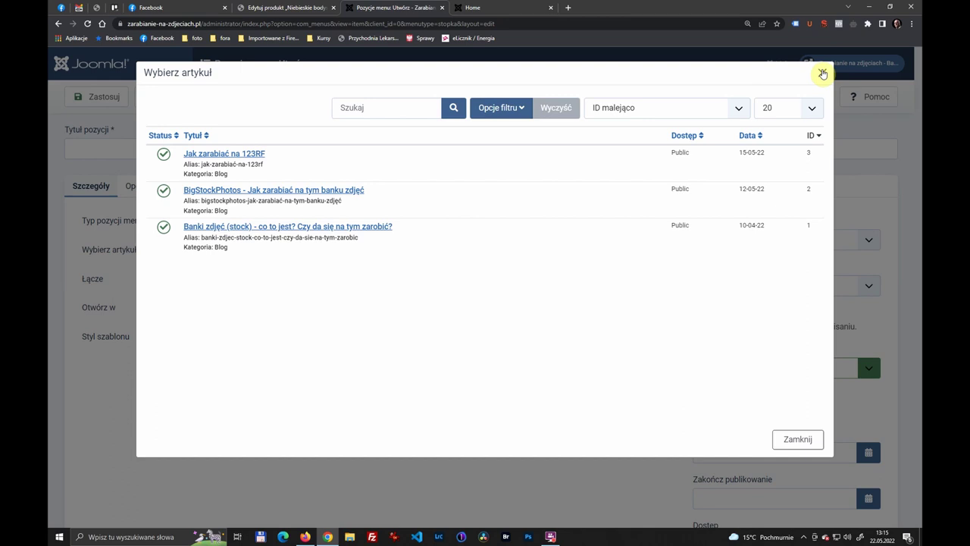
click(822, 73)
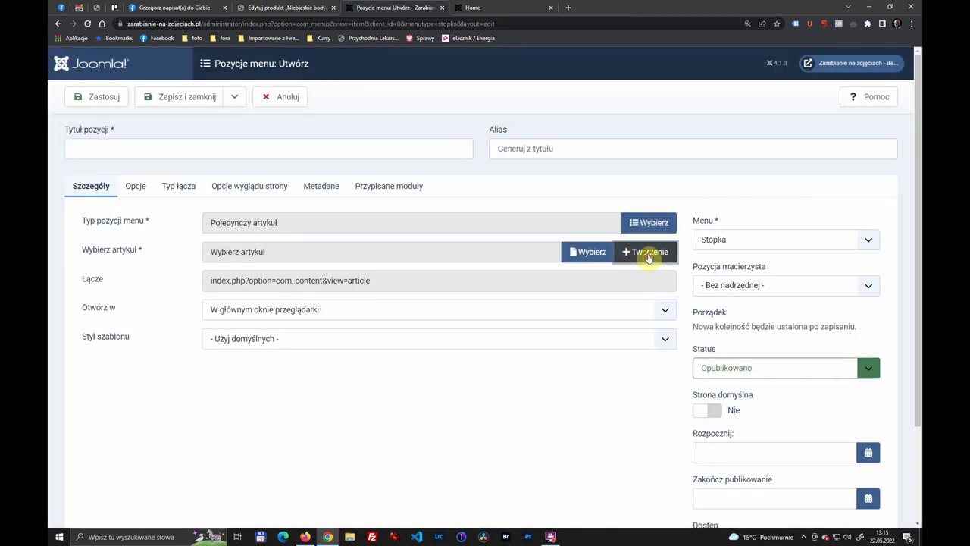
click(648, 257)
click(223, 118)
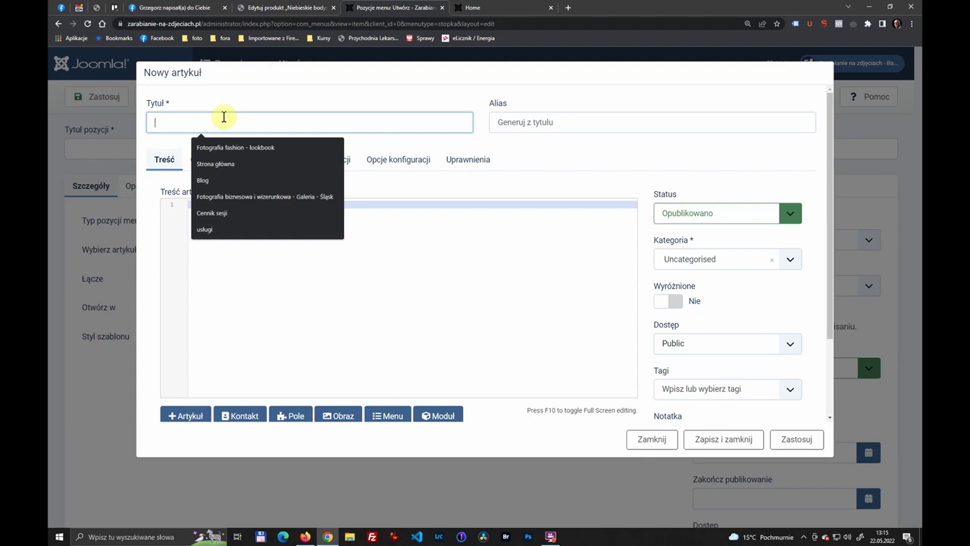
text(Kontak)
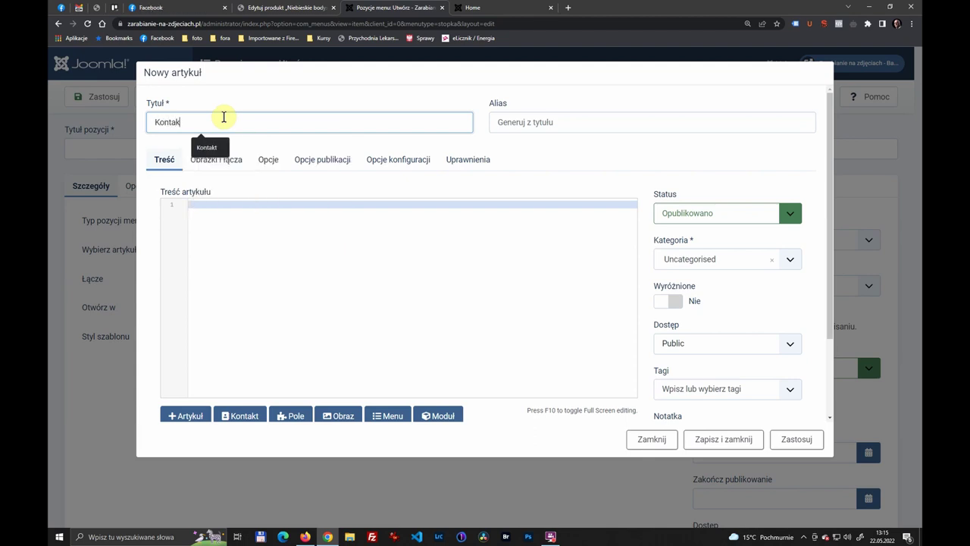
text(t)
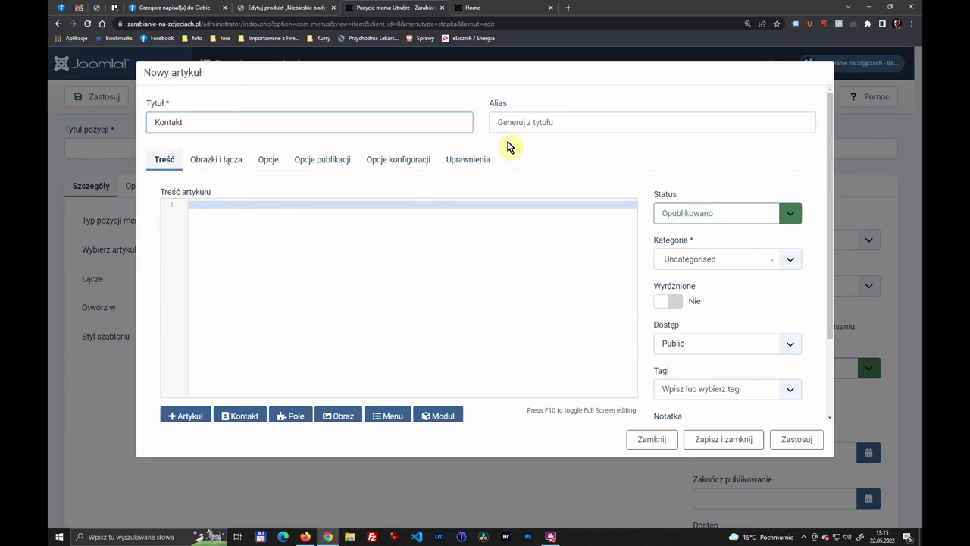
click(325, 233)
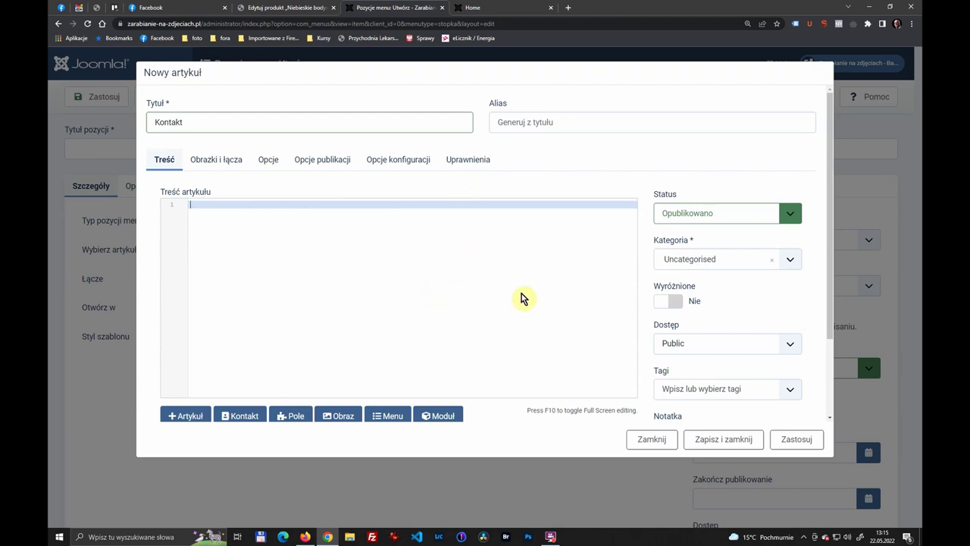
scroll(726, 316, down, 2)
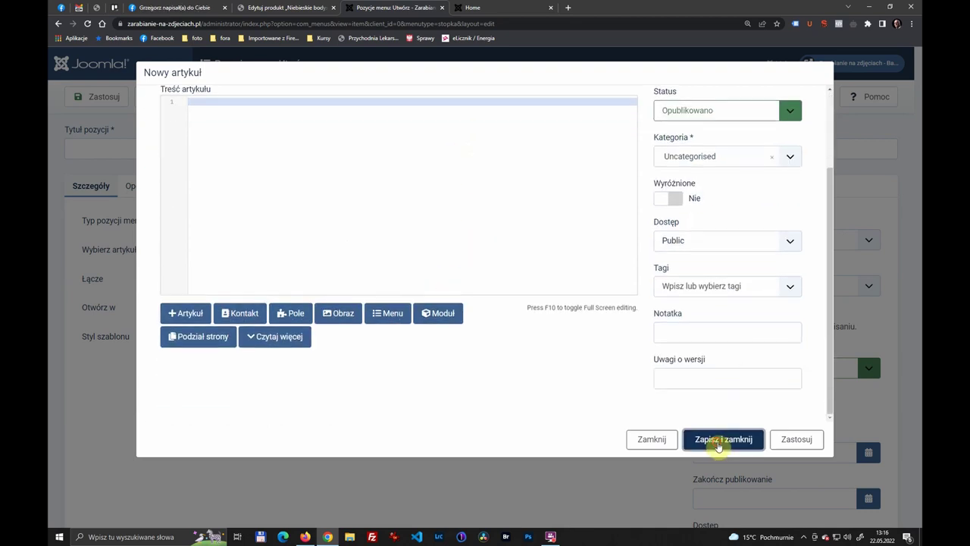
click(723, 438)
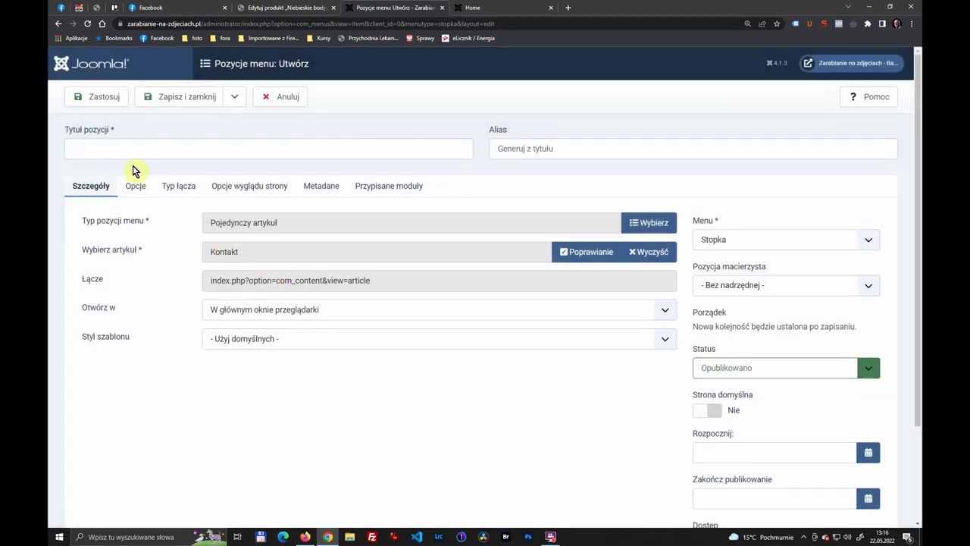
Step: Enter Kontakt as the menu item's title again, and save and close the item
click(140, 147)
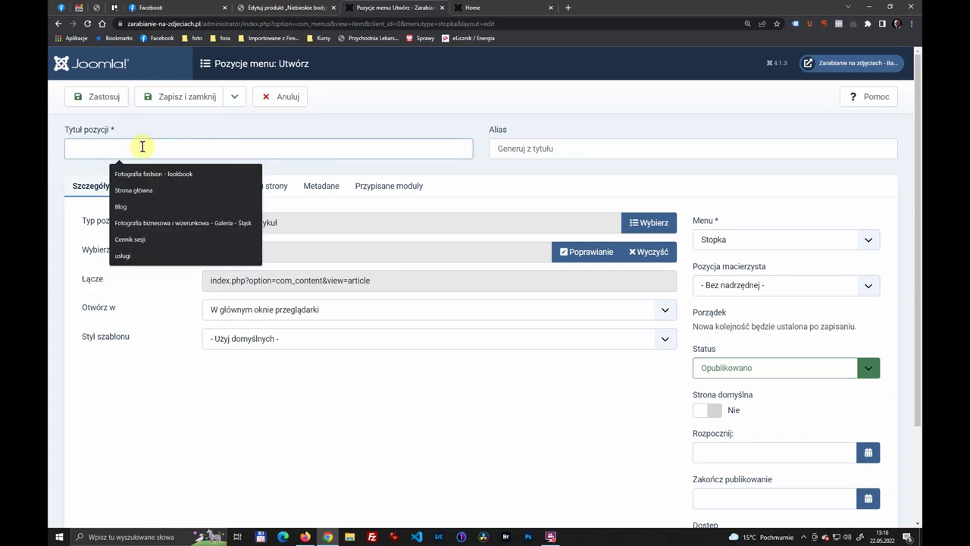
text(Kontakt)
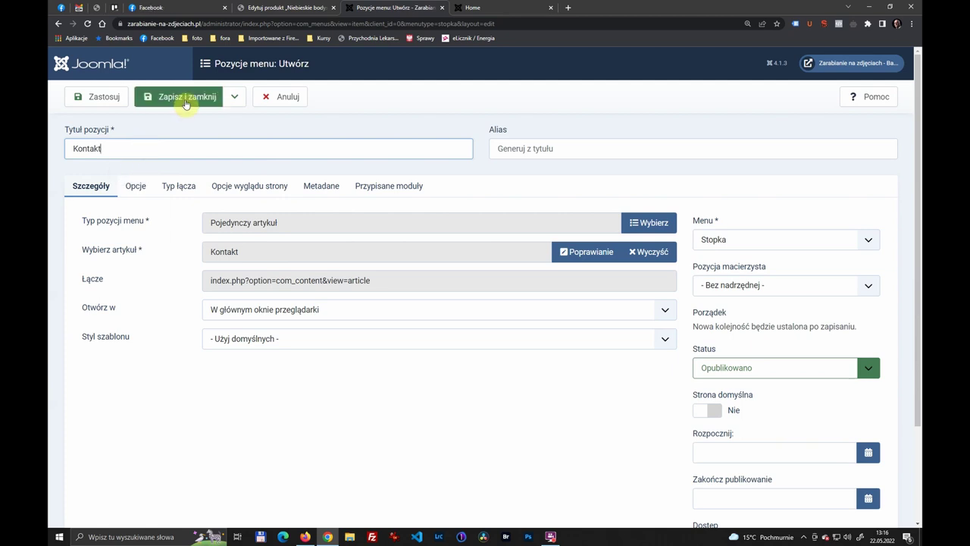
click(186, 101)
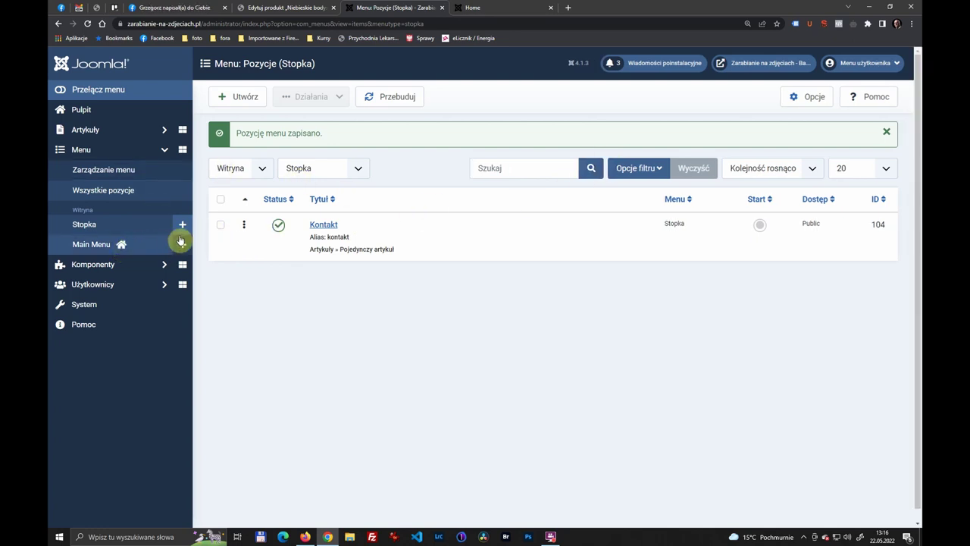
Step: Start another Stopka menu item titled "Polityka prywatności" and set its type to "Pojedynczy artykuł"
click(182, 224)
click(180, 150)
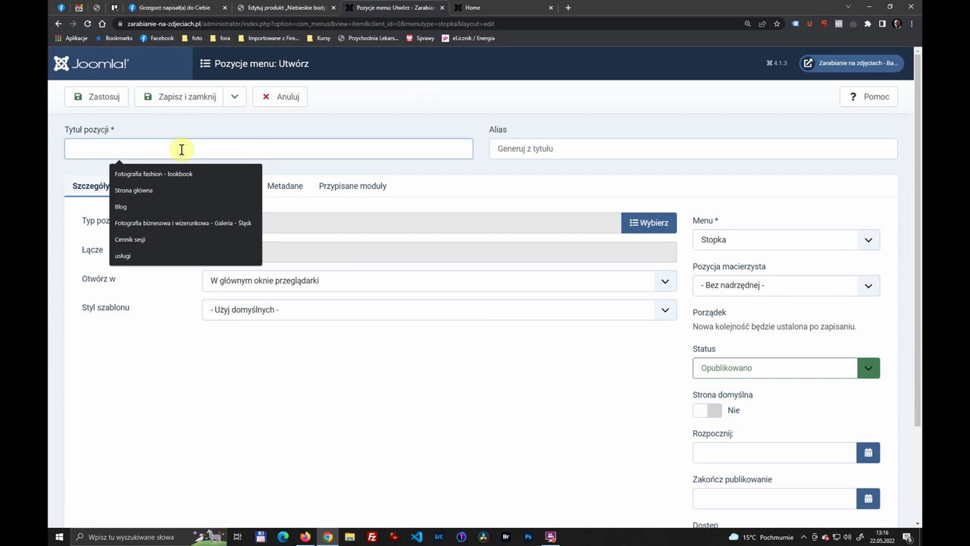
text(Polityka prywatności)
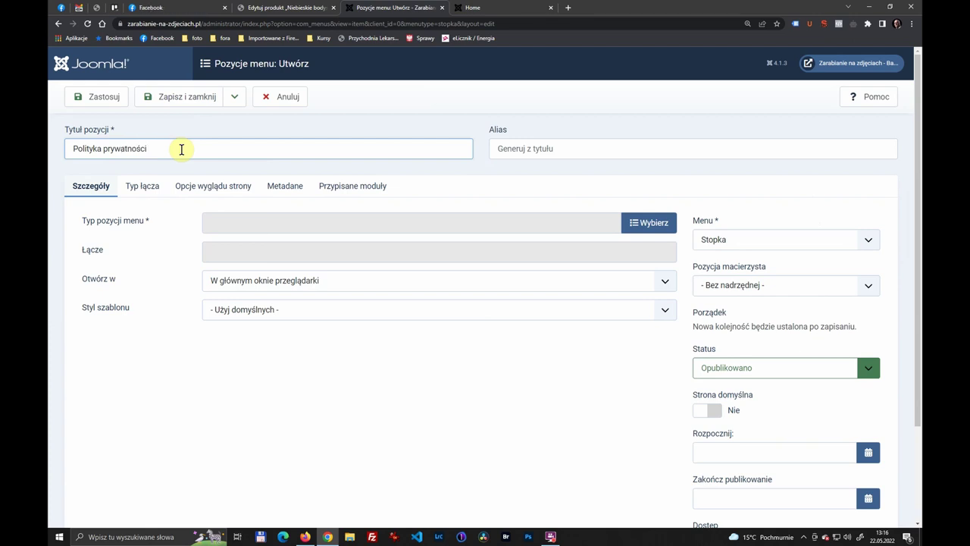
click(644, 221)
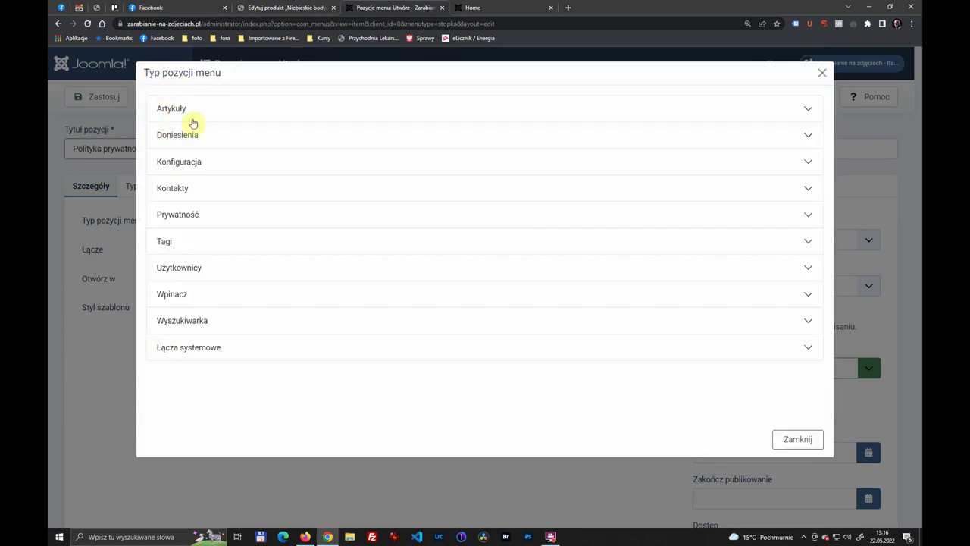
click(182, 108)
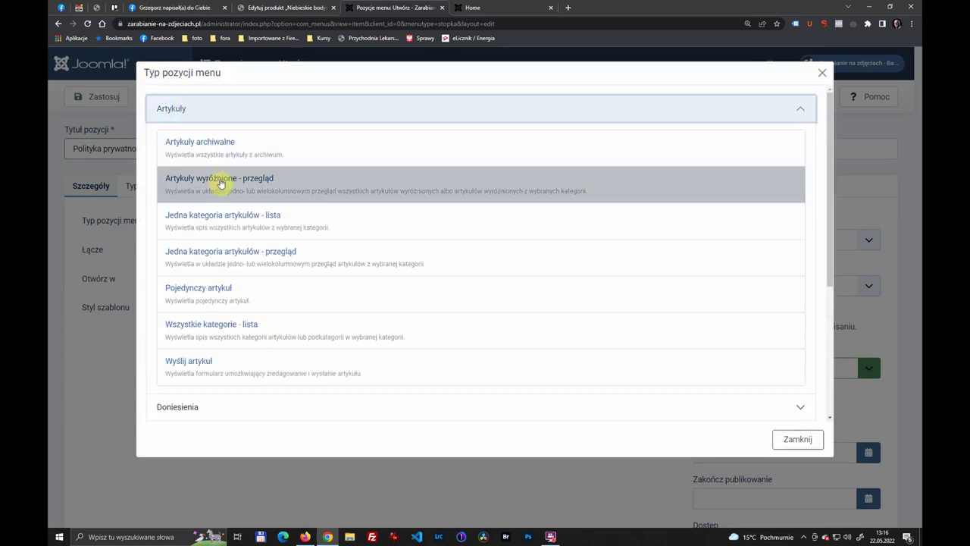
click(241, 290)
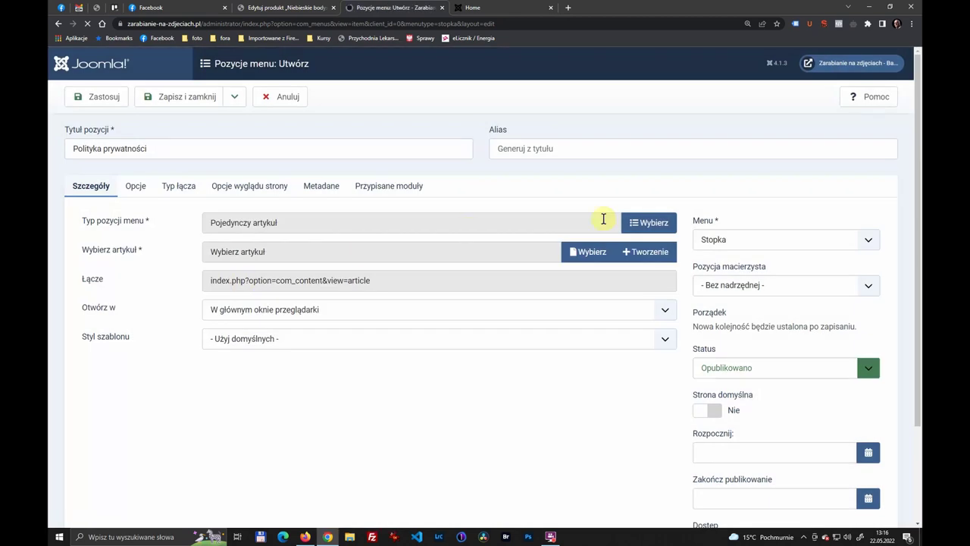
Step: Create and save an Uncategorised article titled "Polityka prywatności" with the body text "Polityka prywatności." for the menu item
click(653, 252)
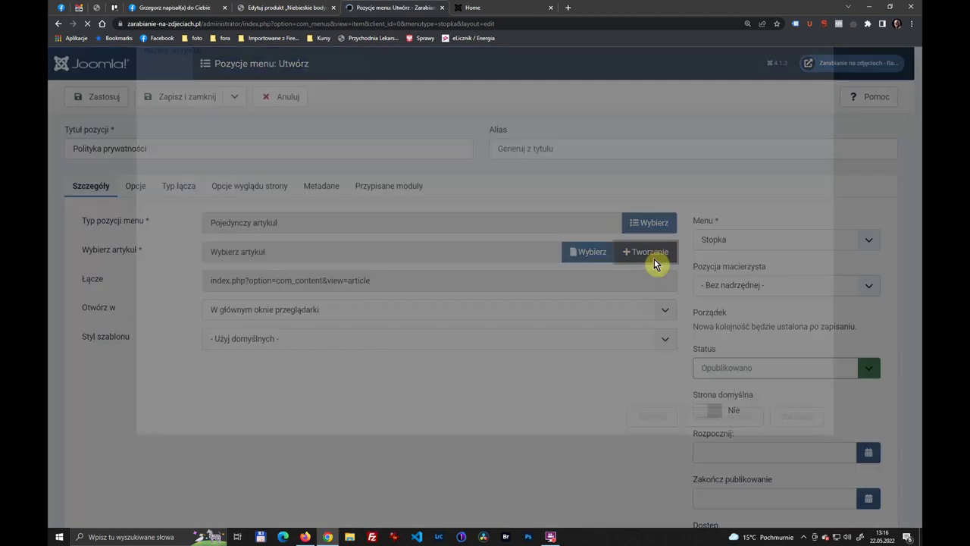
click(278, 120)
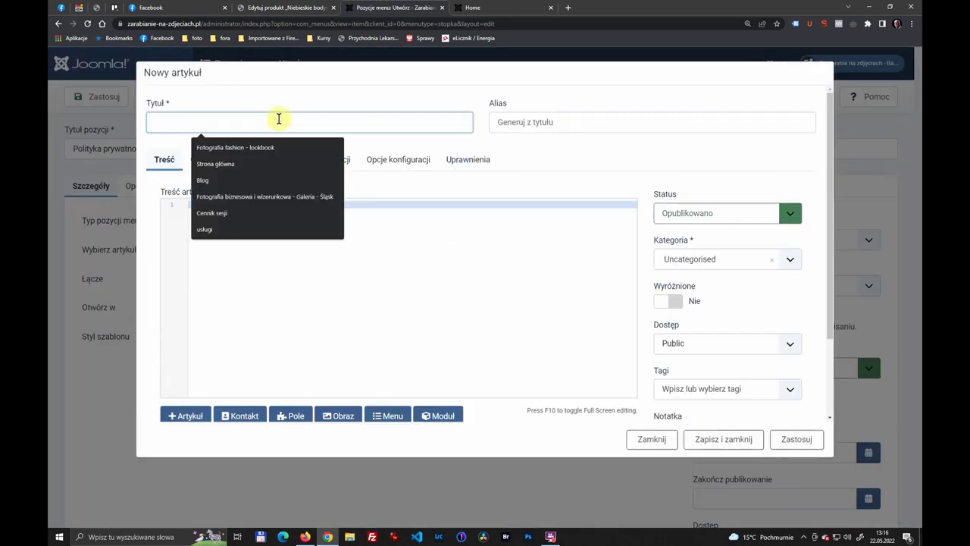
text(Polityka p)
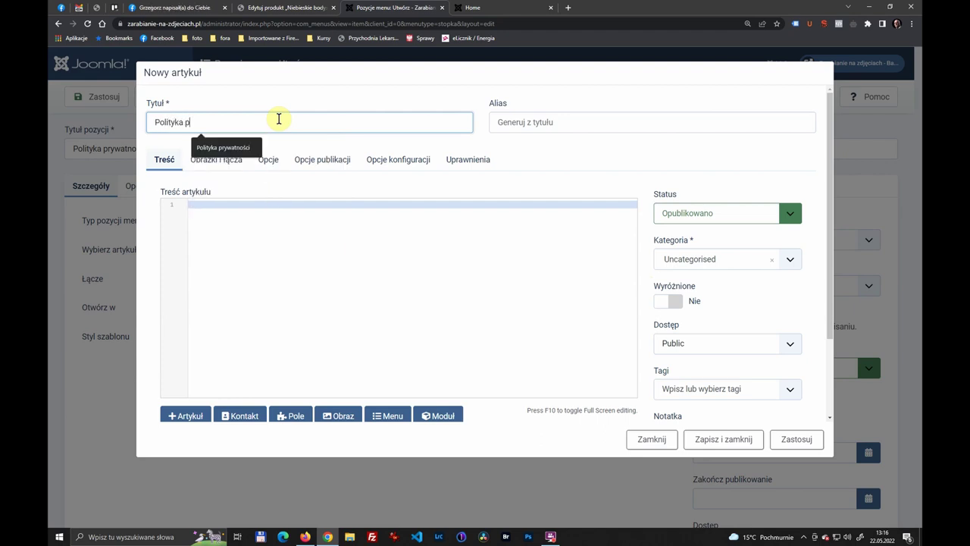
text(rywatności)
click(273, 208)
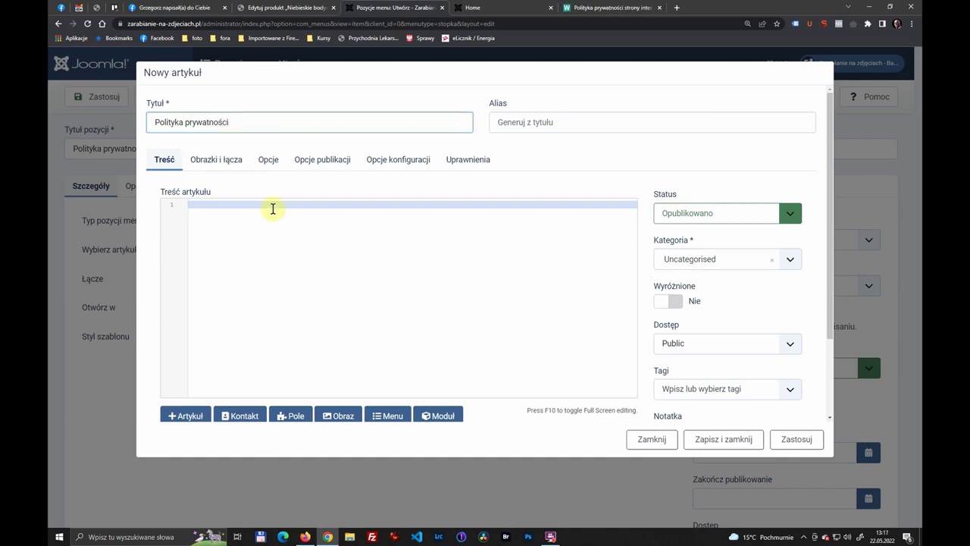
text(Polityka prywatności.)
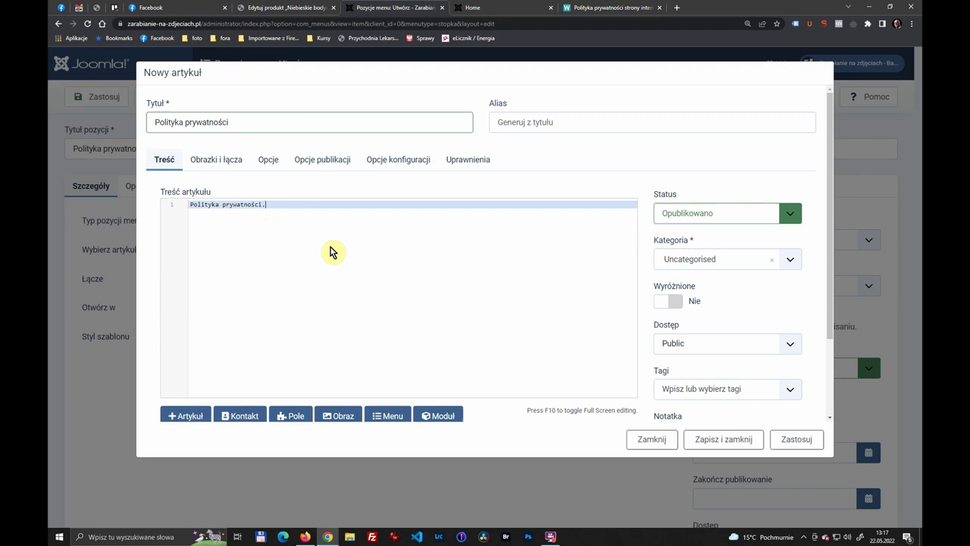
scroll(330, 251, down, 3)
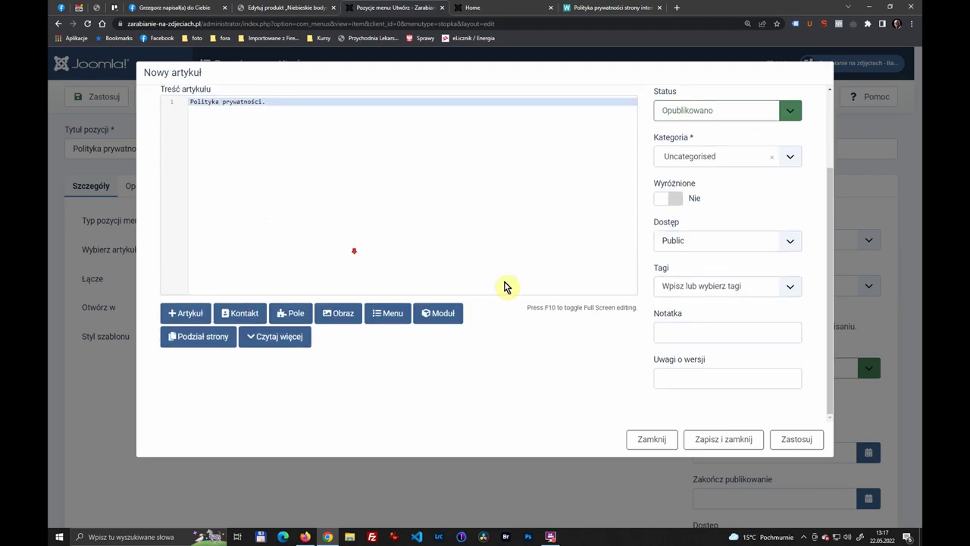
scroll(733, 204, up, 3)
scroll(732, 204, down, 3)
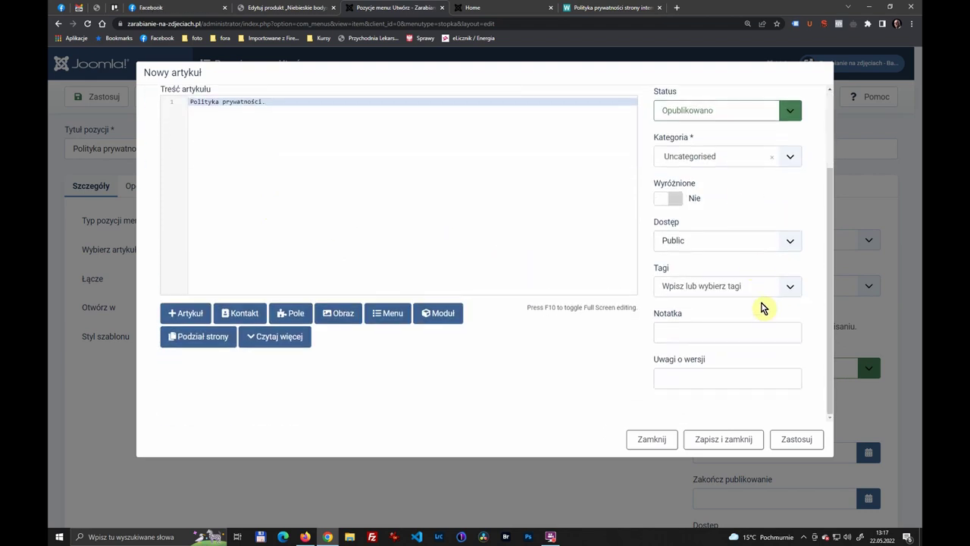
click(741, 449)
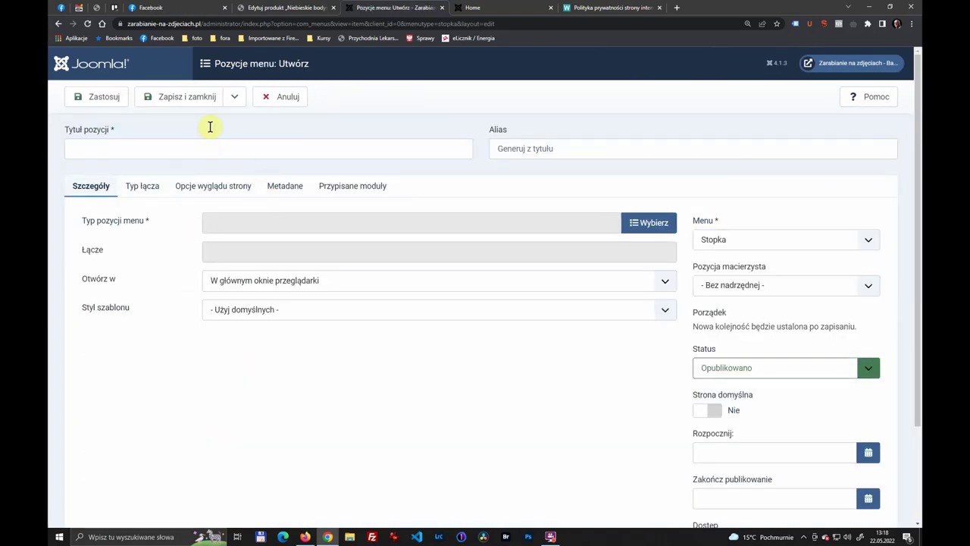
Step: Title the new Stopka menu item "Polityka coockies" and set its type to "Pojedynczy artykuł"
click(200, 144)
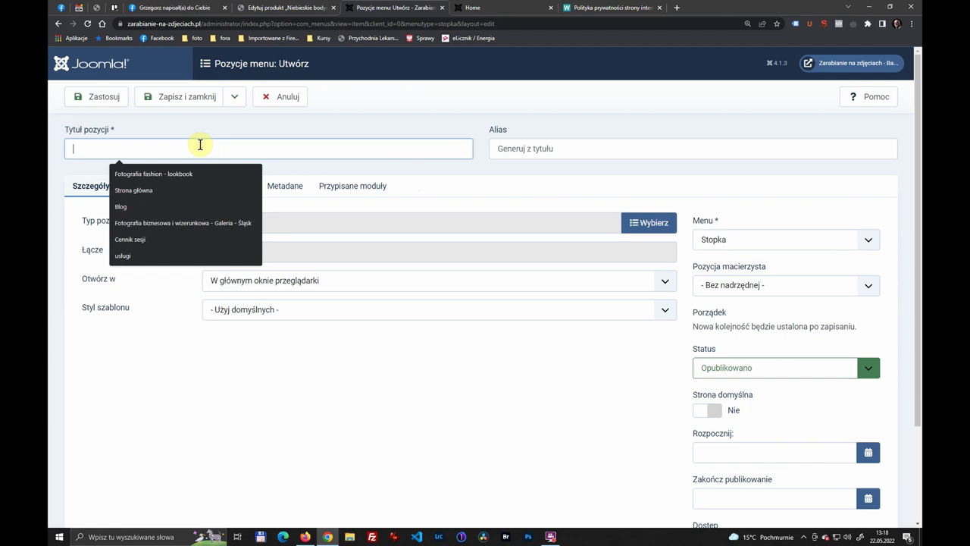
text(Polity)
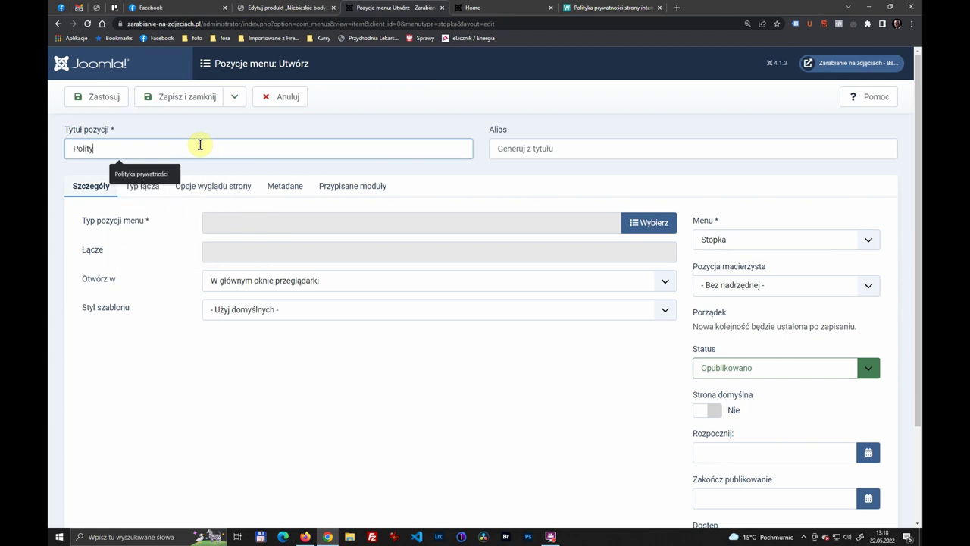
text(ka coockies)
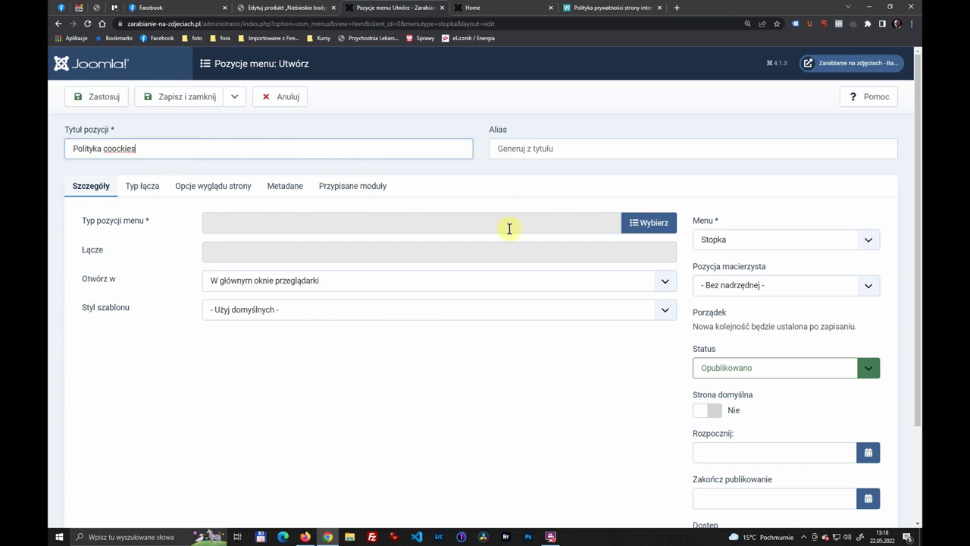
click(641, 222)
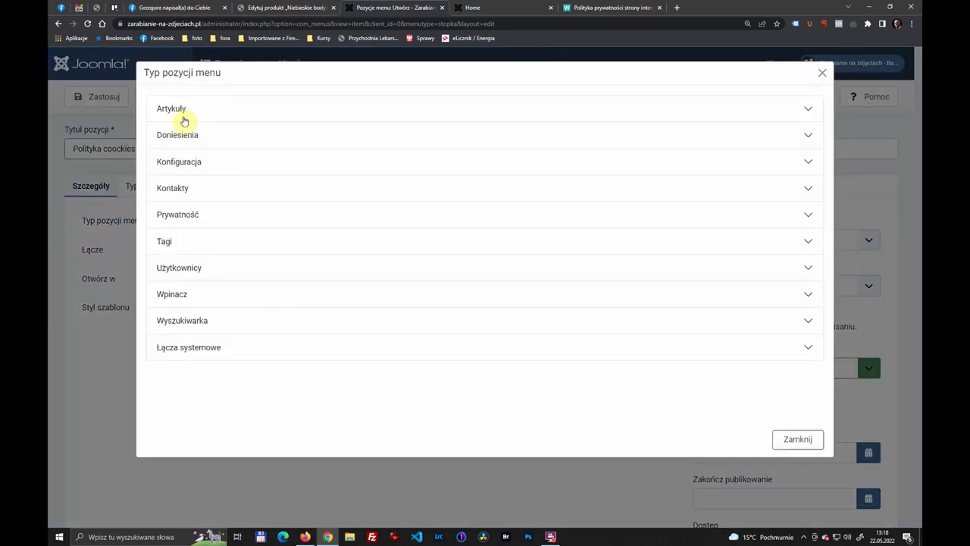
click(183, 118)
click(224, 288)
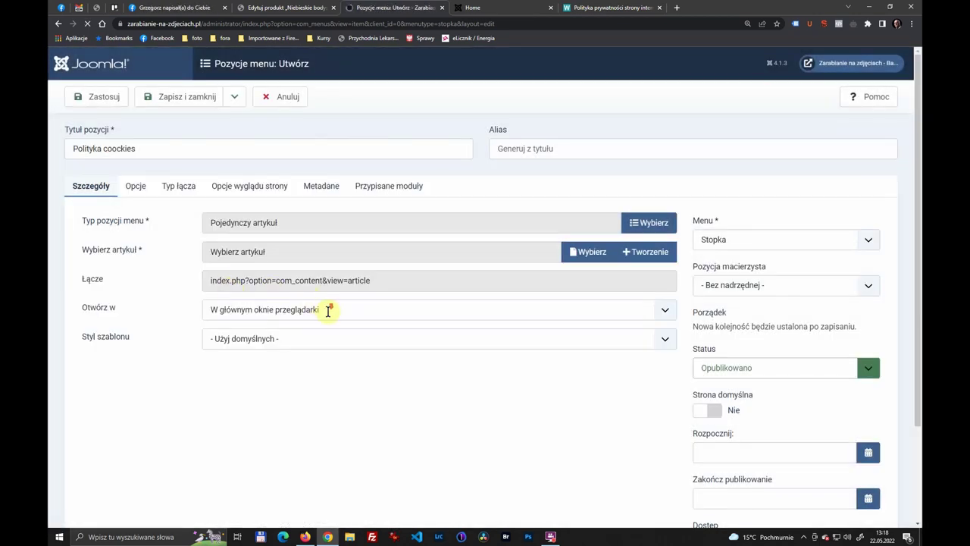
Step: Create an article titled "cookies" for the Polityka coockies item, and save and close the menu item
scroll(416, 310, down, 2)
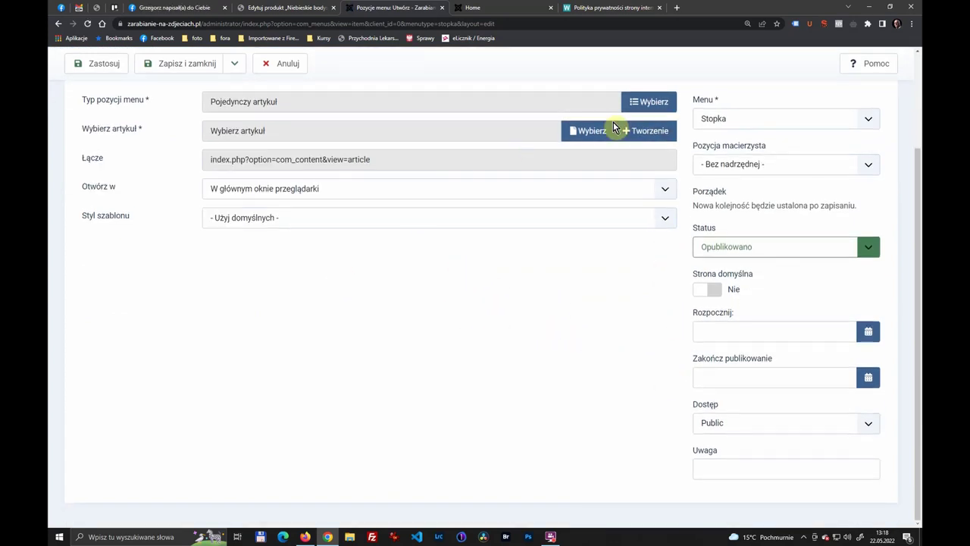
click(642, 132)
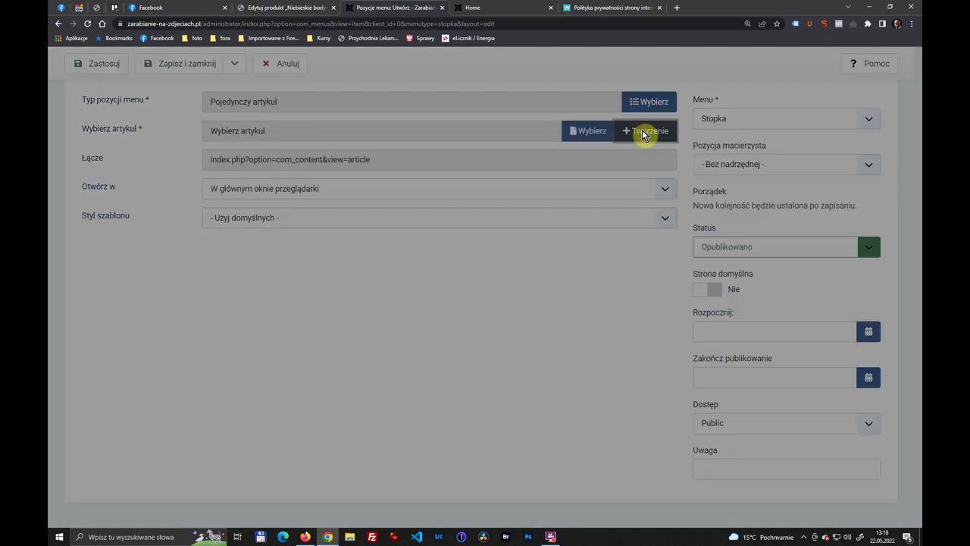
click(276, 113)
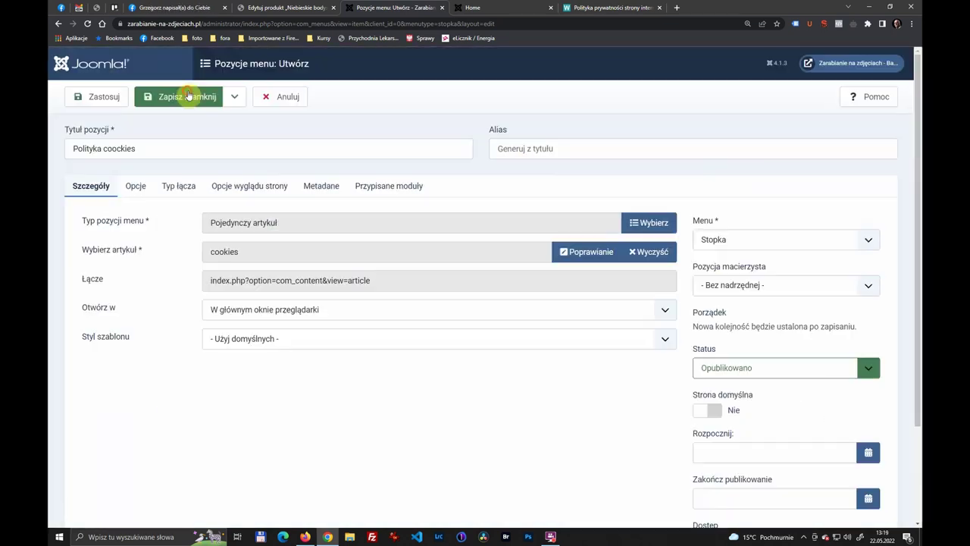
click(185, 95)
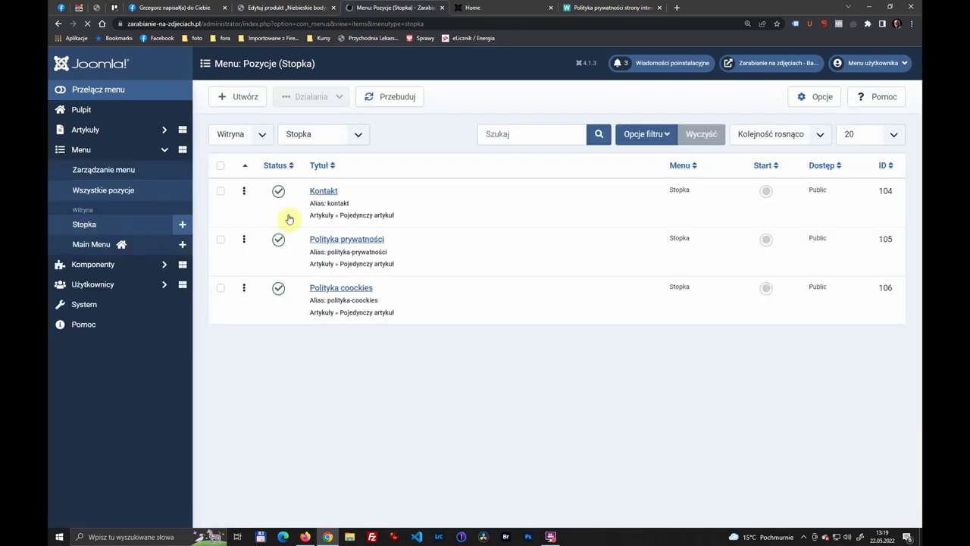
Step: Compare the Main Menu items with the public home page, and review the menu management list and the Stopka items
click(104, 251)
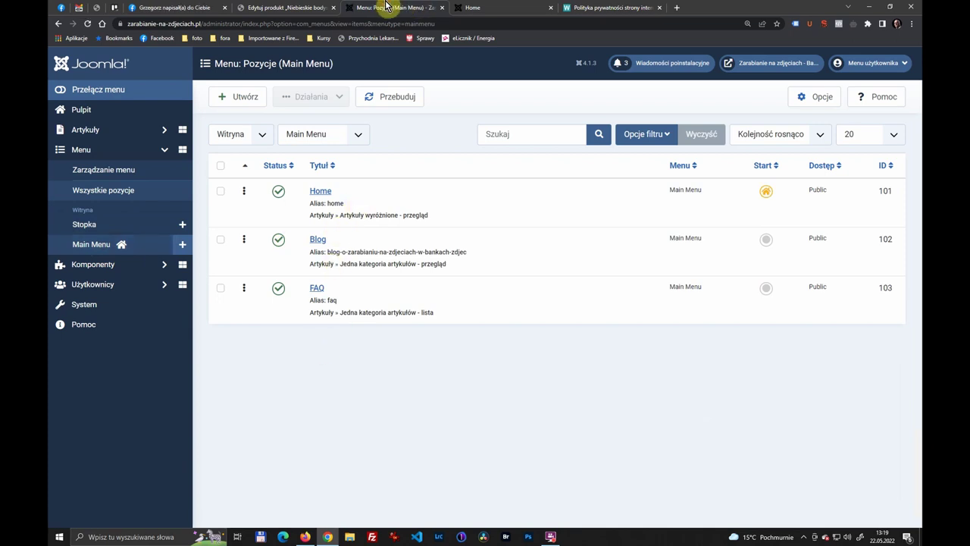
click(486, 8)
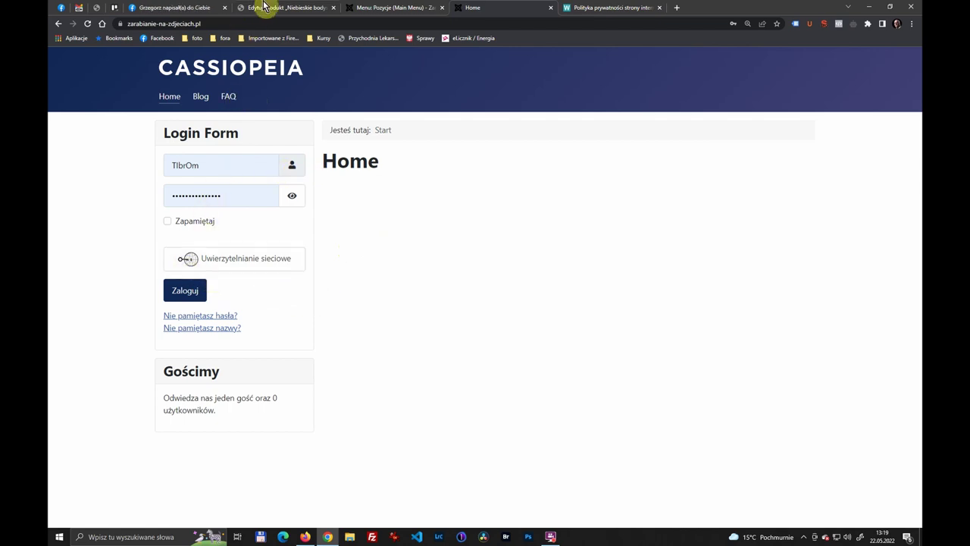
click(395, 10)
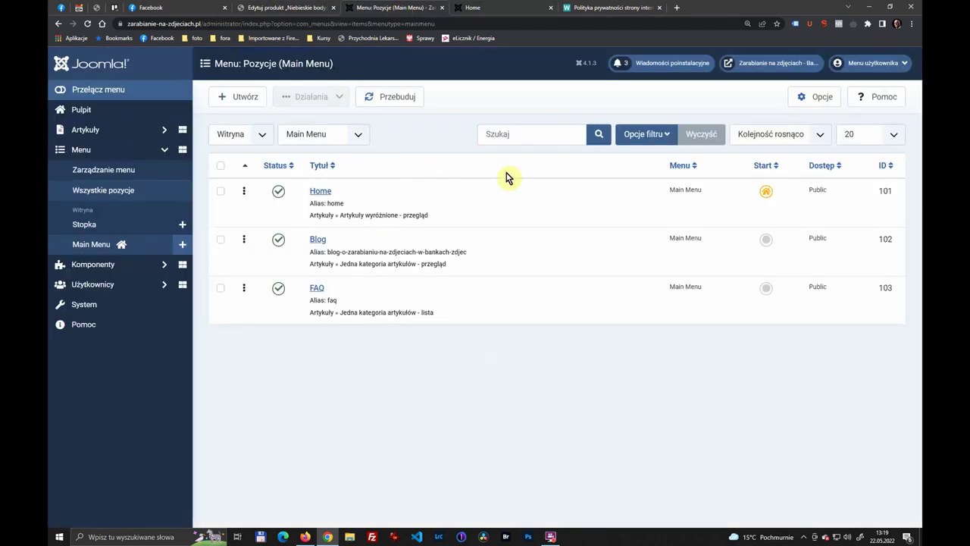
click(145, 175)
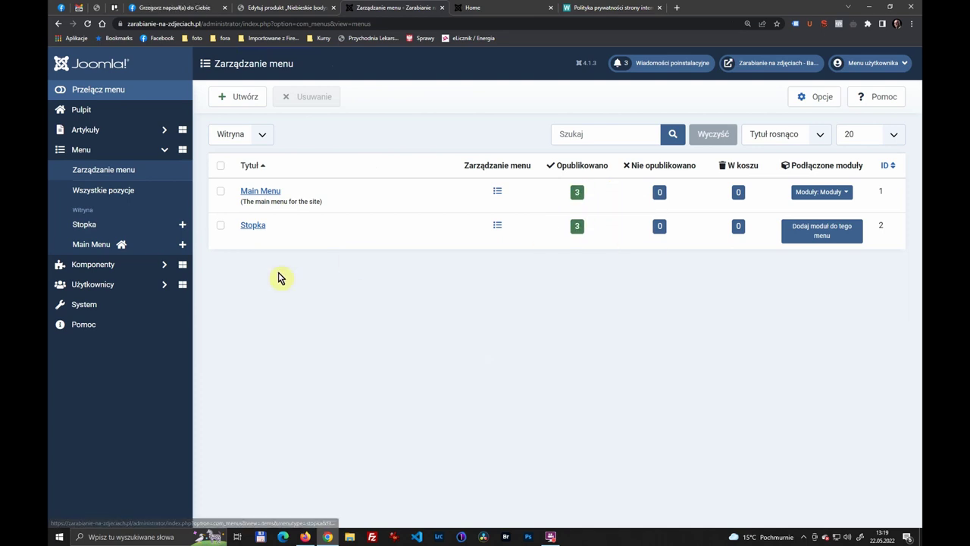
click(145, 234)
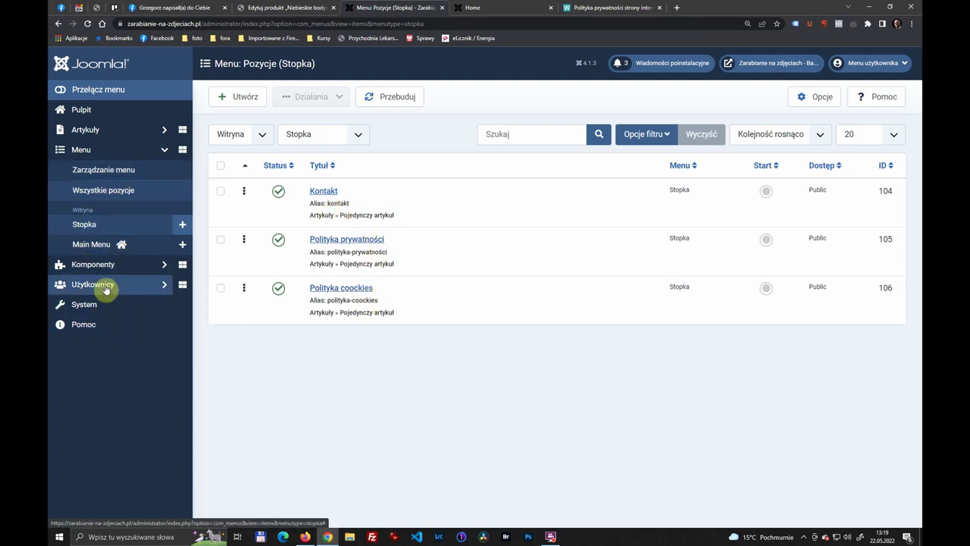
Step: Start a new site module of the Menu type
click(106, 137)
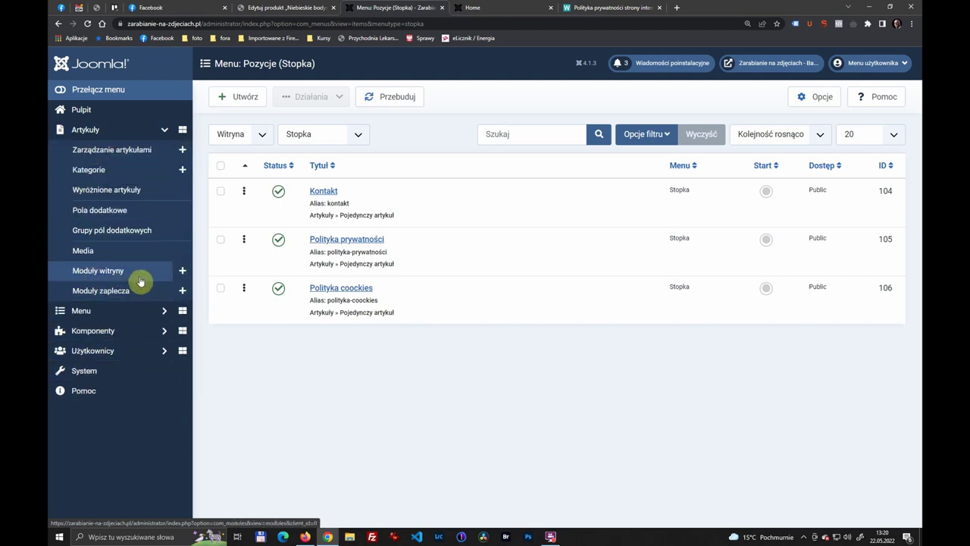
click(184, 272)
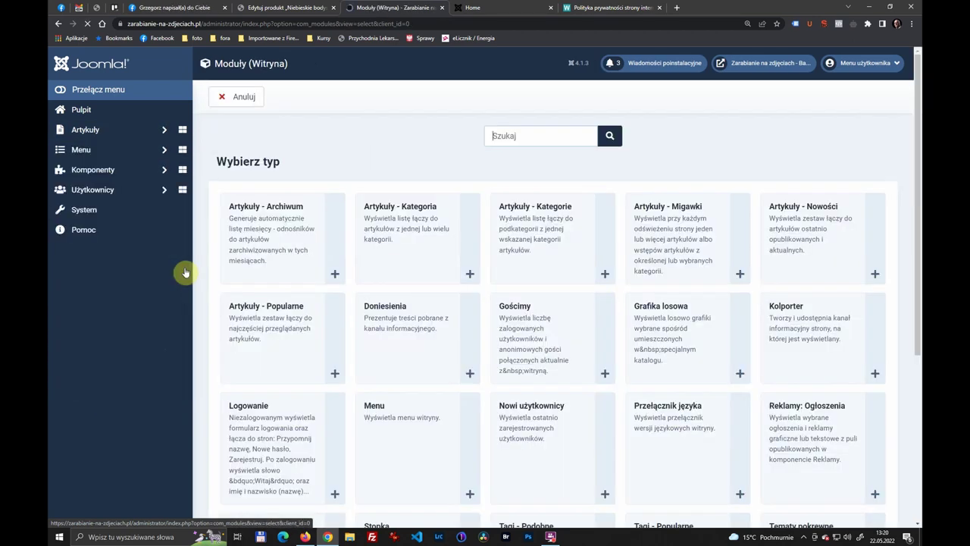
scroll(345, 325, down, 1)
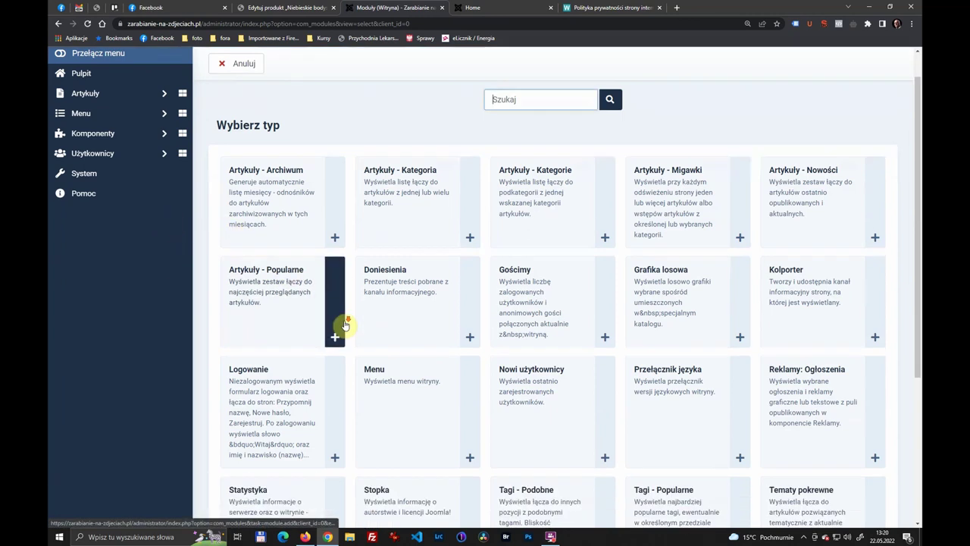
scroll(321, 316, down, 5)
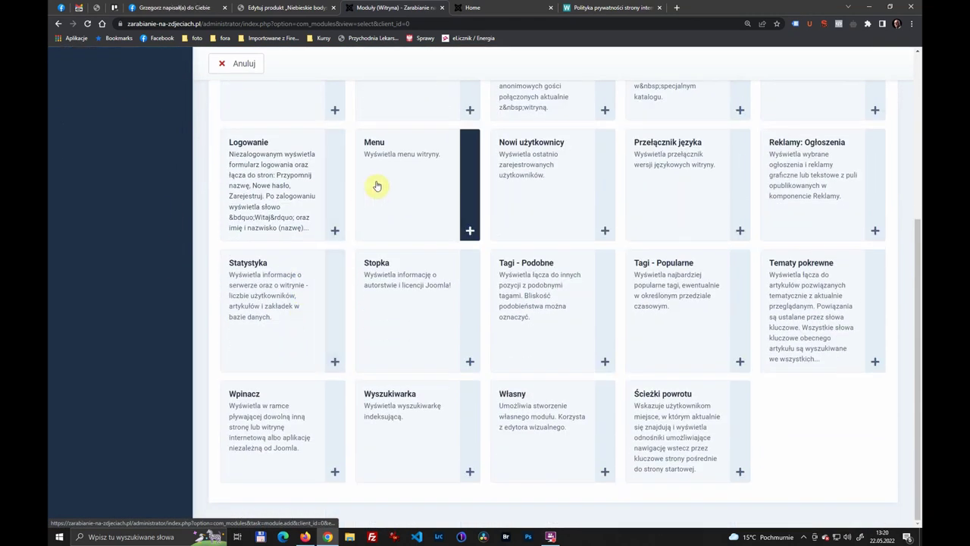
click(424, 162)
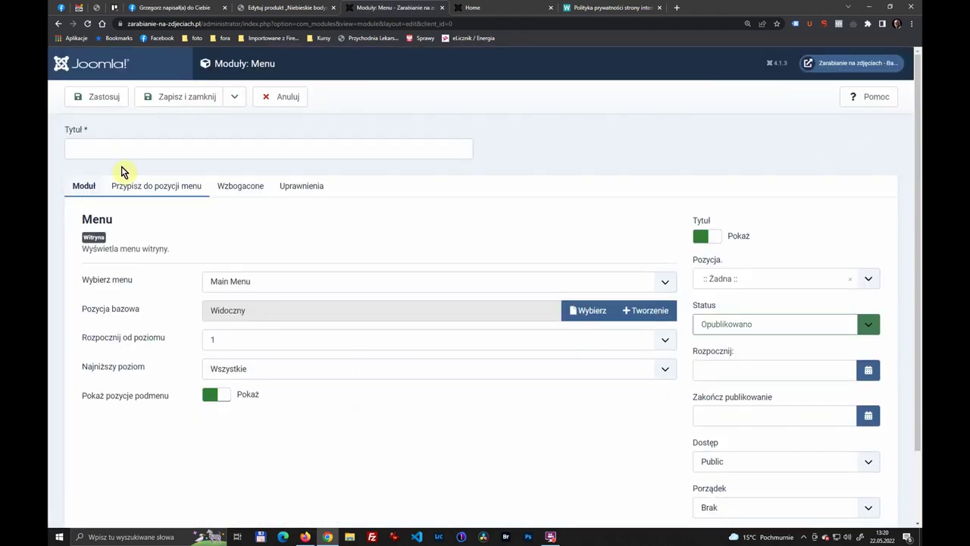
Step: Title the new module "Menu stopka" and select Stopka as the menu it displays
click(142, 146)
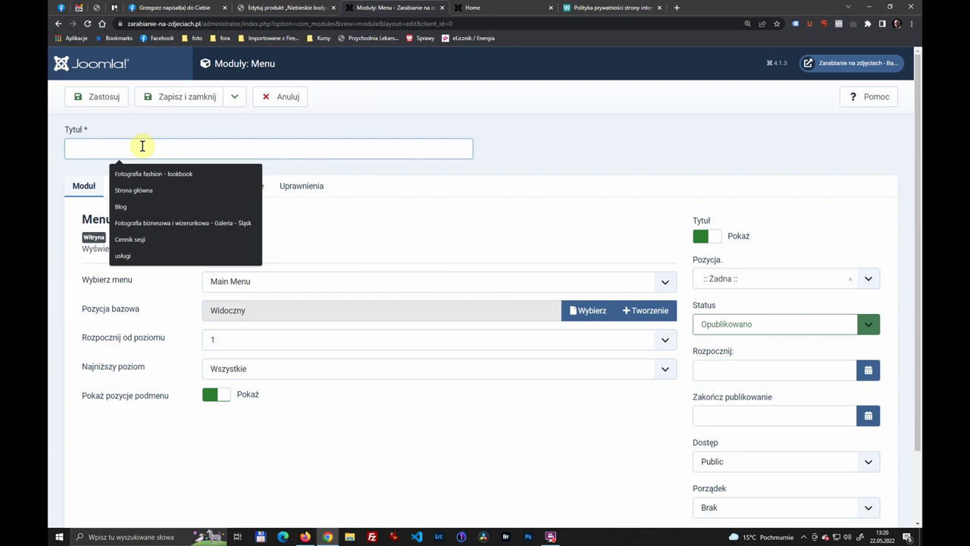
text(Menu stopka)
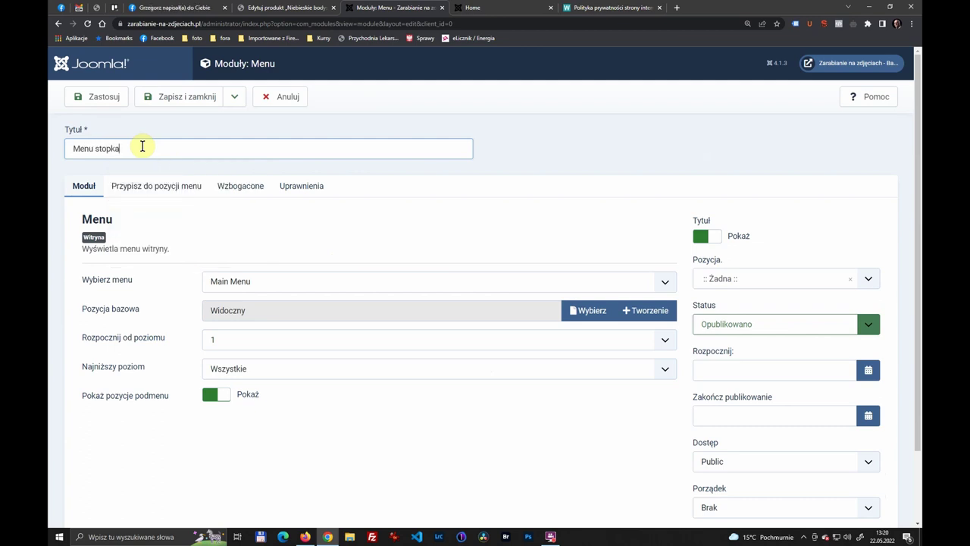
scroll(114, 197, down, 1)
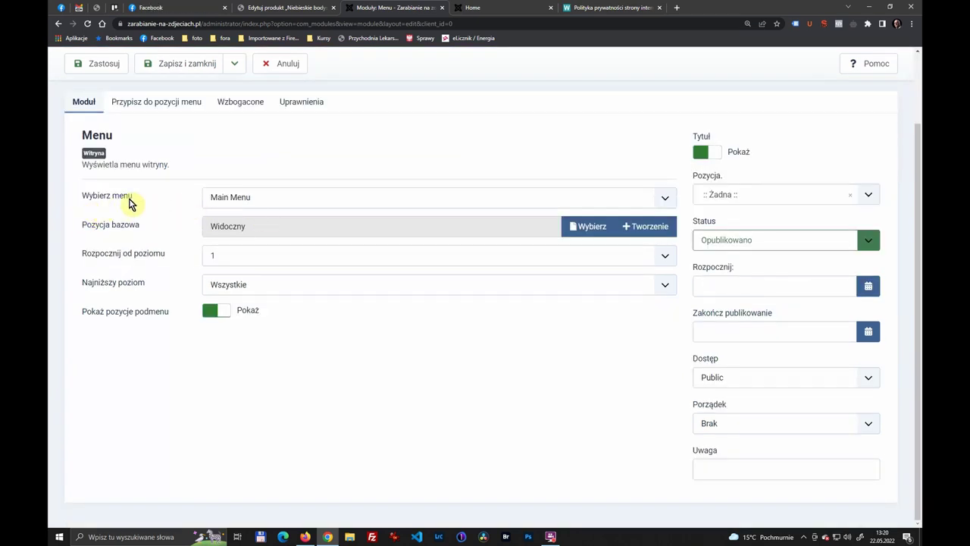
click(260, 202)
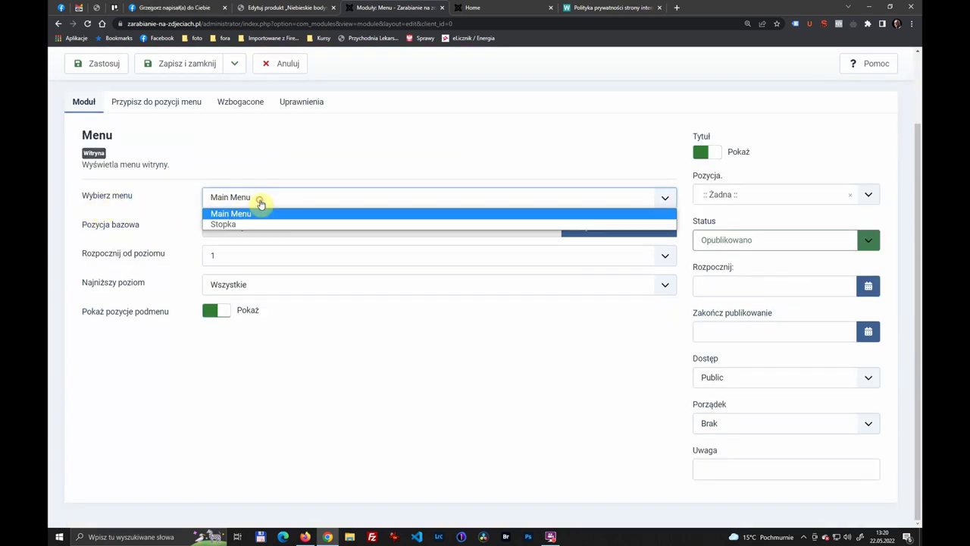
click(240, 226)
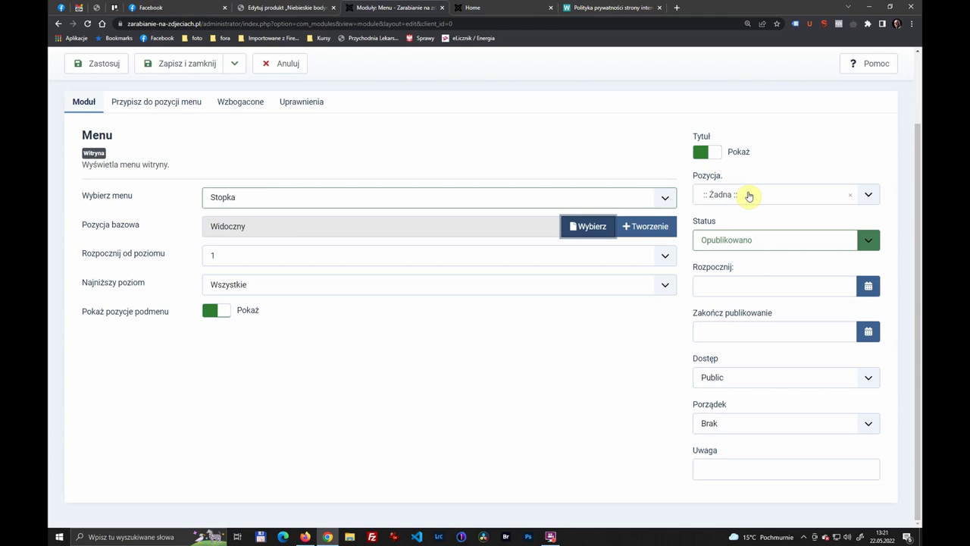
Step: Place the Menu stopka module in the Cassiopeia template's "Stopka [footer]" position
click(746, 195)
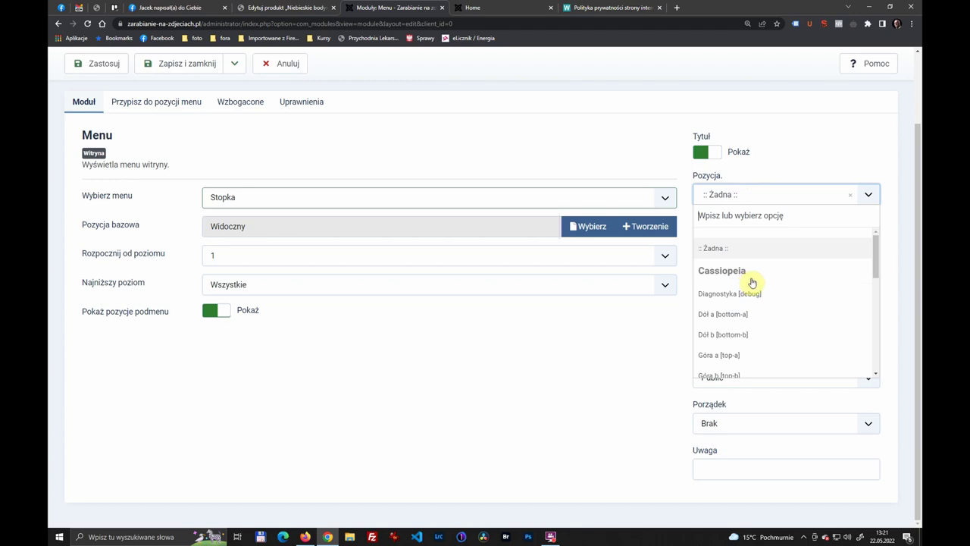
scroll(752, 283, down, 3)
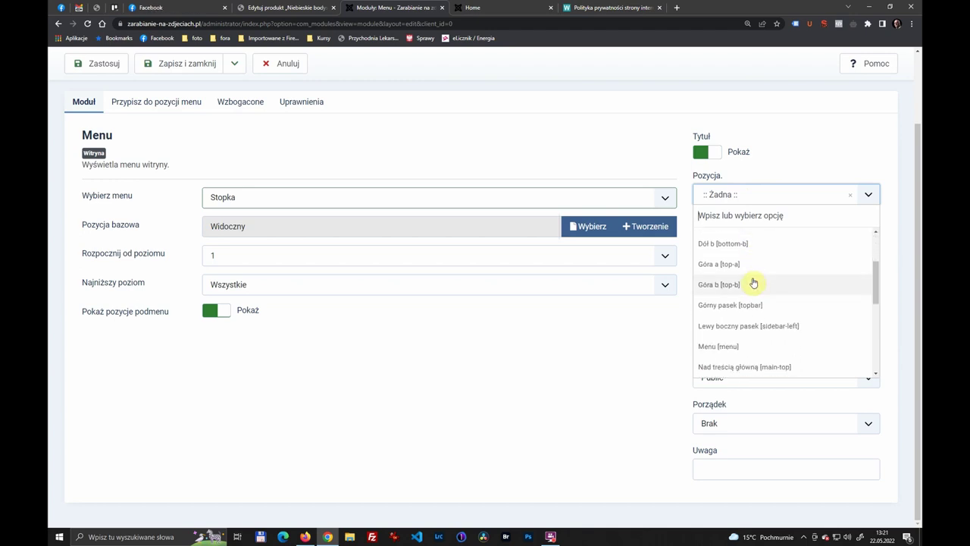
scroll(758, 307, down, 2)
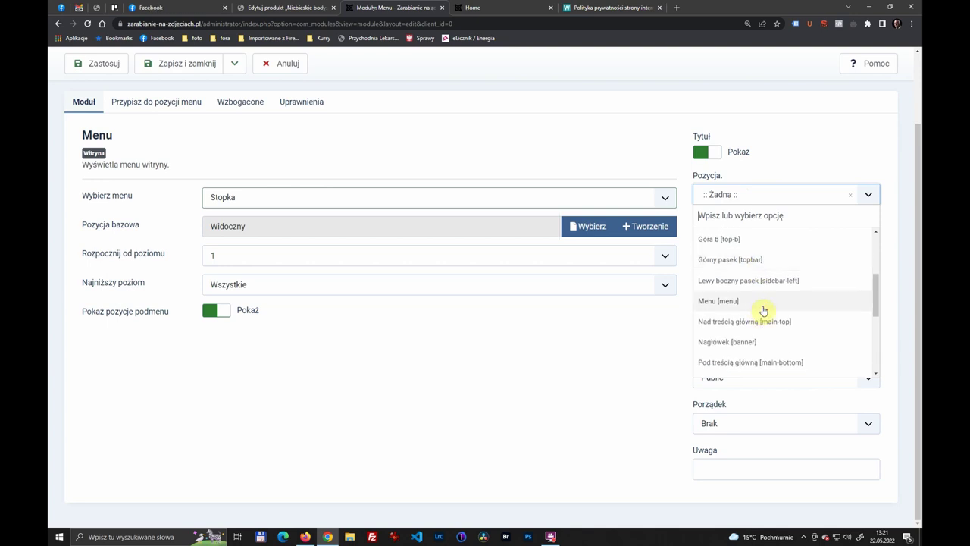
scroll(764, 309, down, 3)
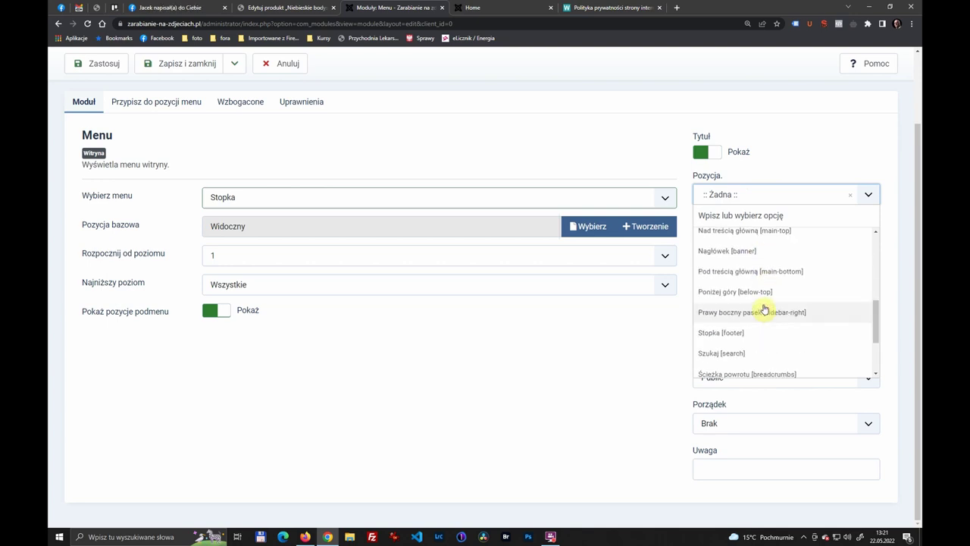
click(736, 333)
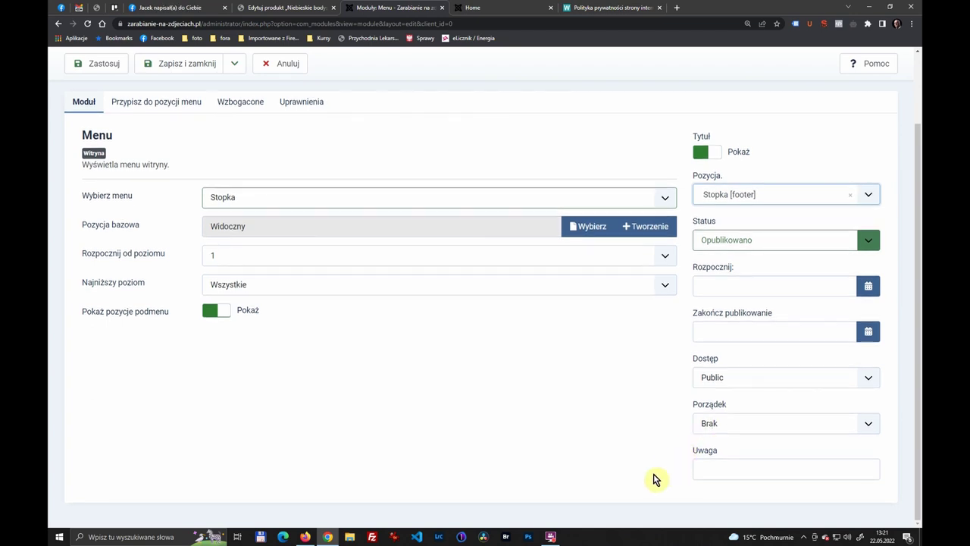
Step: Check which pages the Menu stopka module is assigned to, and save it while keeping it open
scroll(679, 463, up, 2)
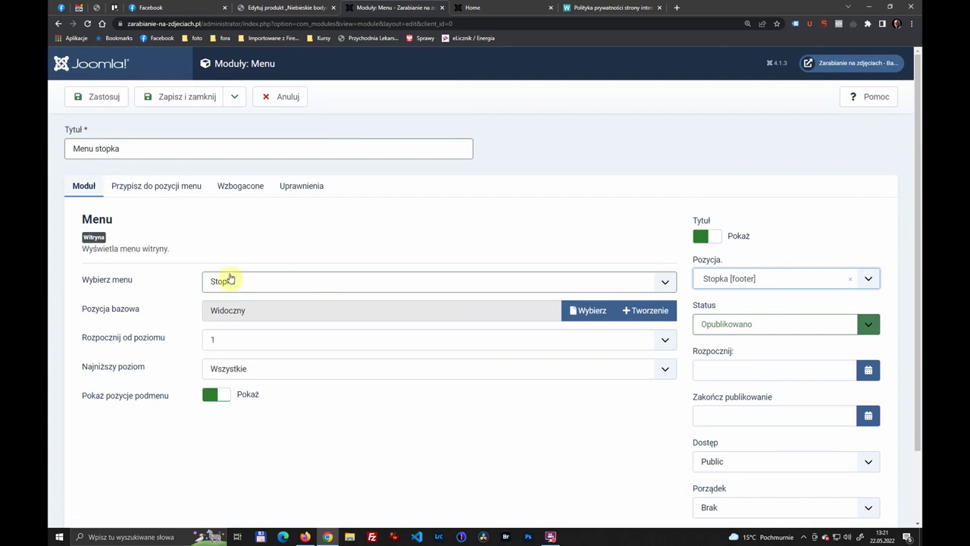
click(177, 188)
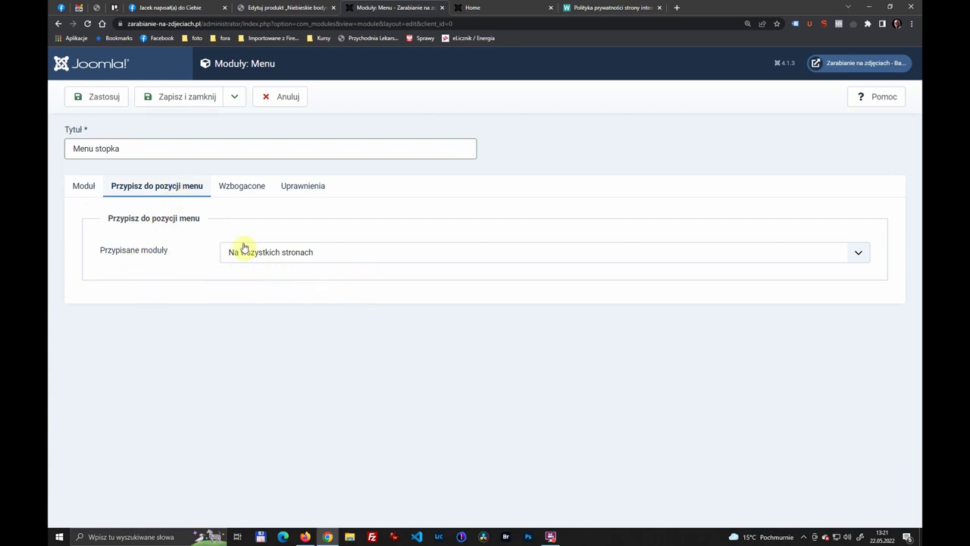
click(109, 102)
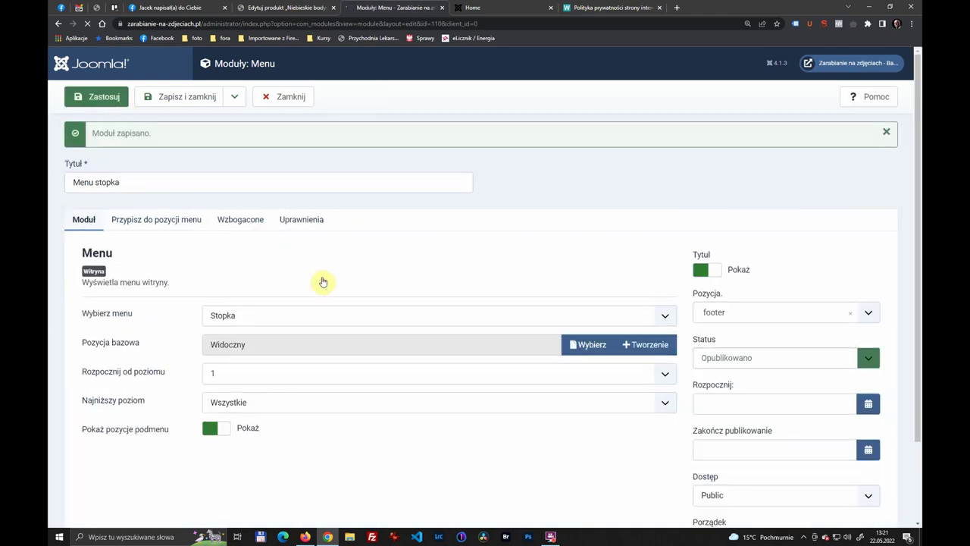
Step: Reload the public home page and try the privacy and cookies links in its footer menu
click(607, 7)
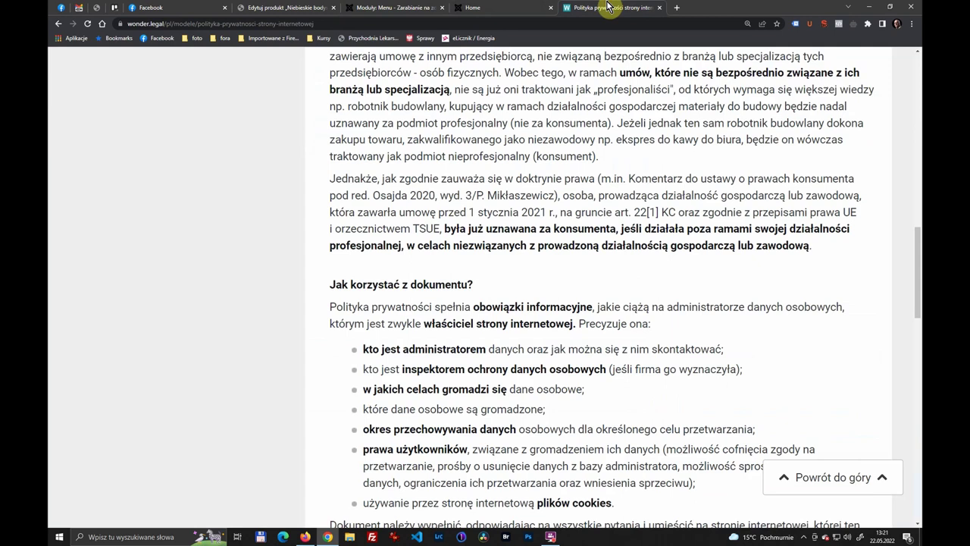
click(498, 8)
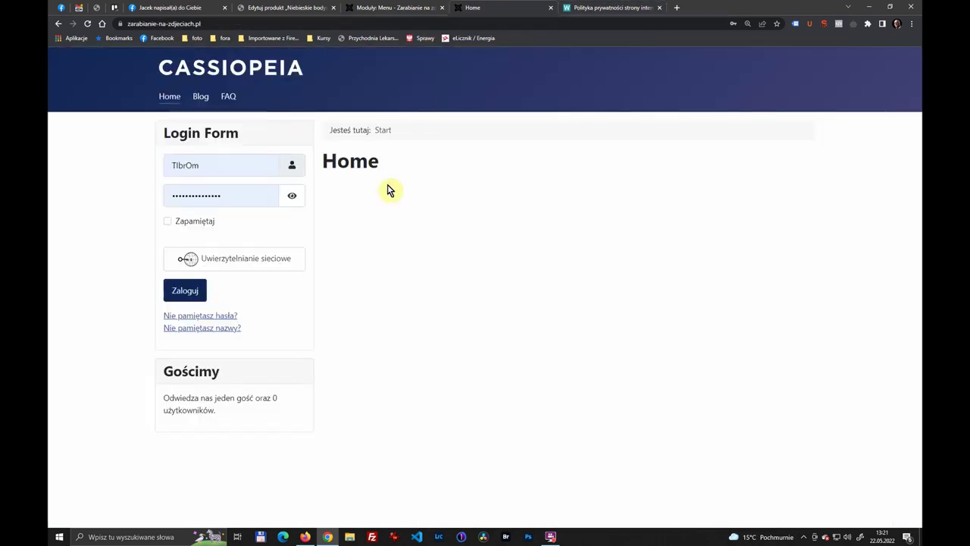
key(F5)
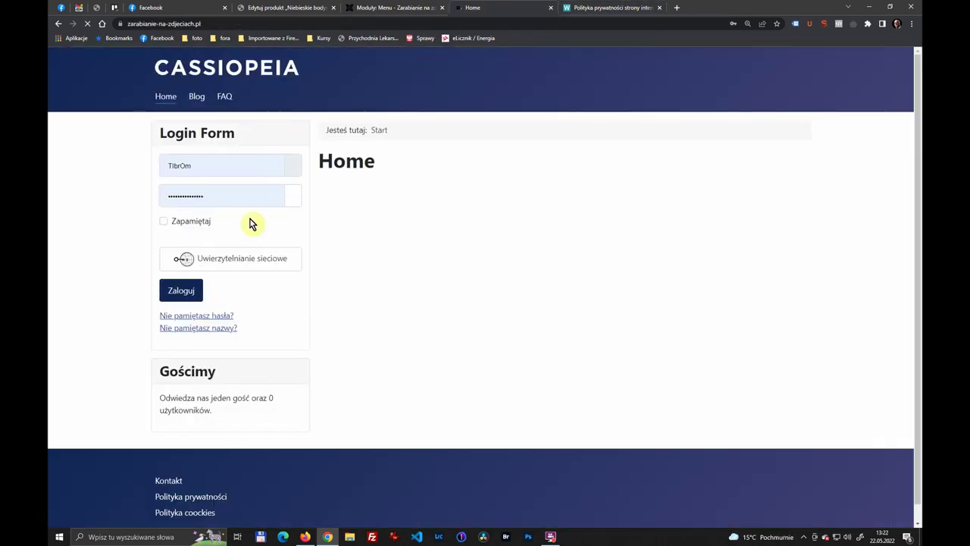
scroll(216, 470, down, 1)
click(212, 485)
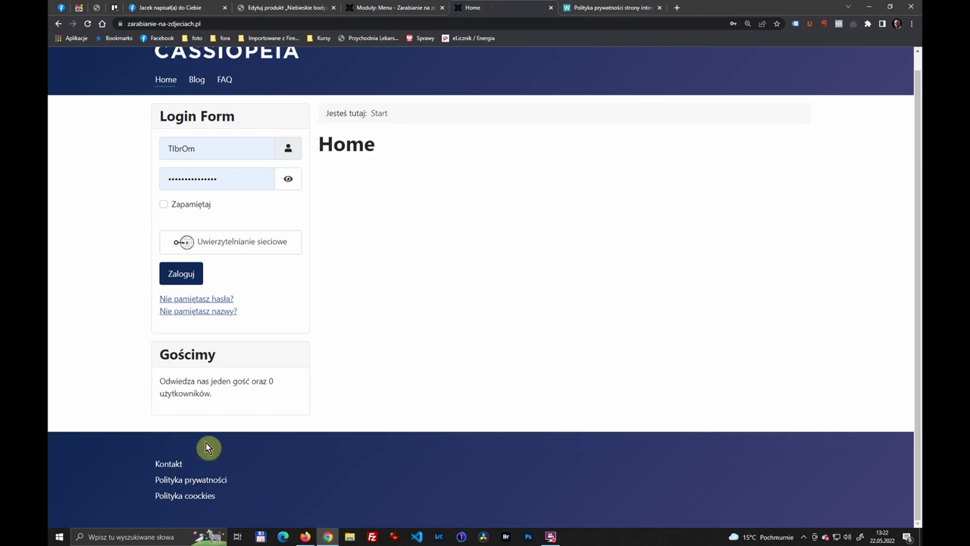
click(174, 464)
click(206, 496)
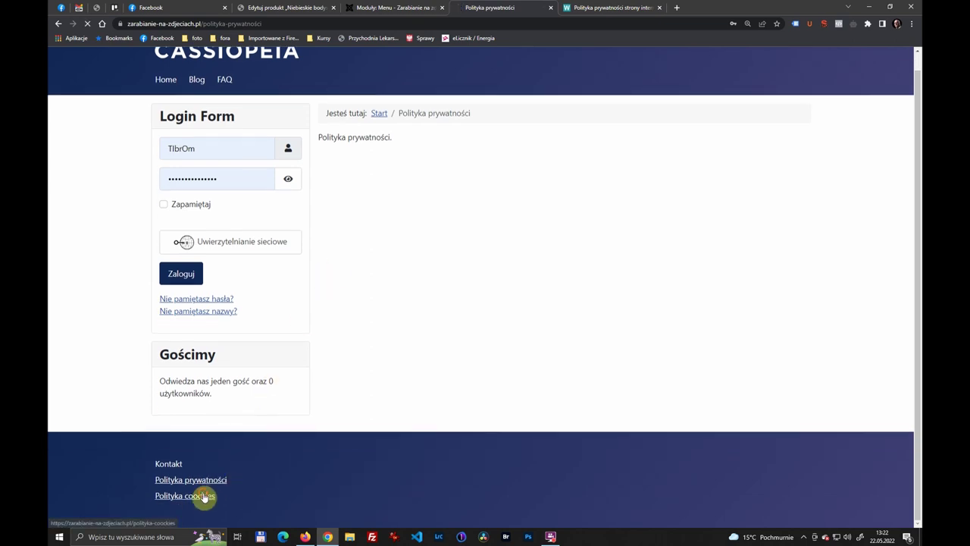
click(200, 495)
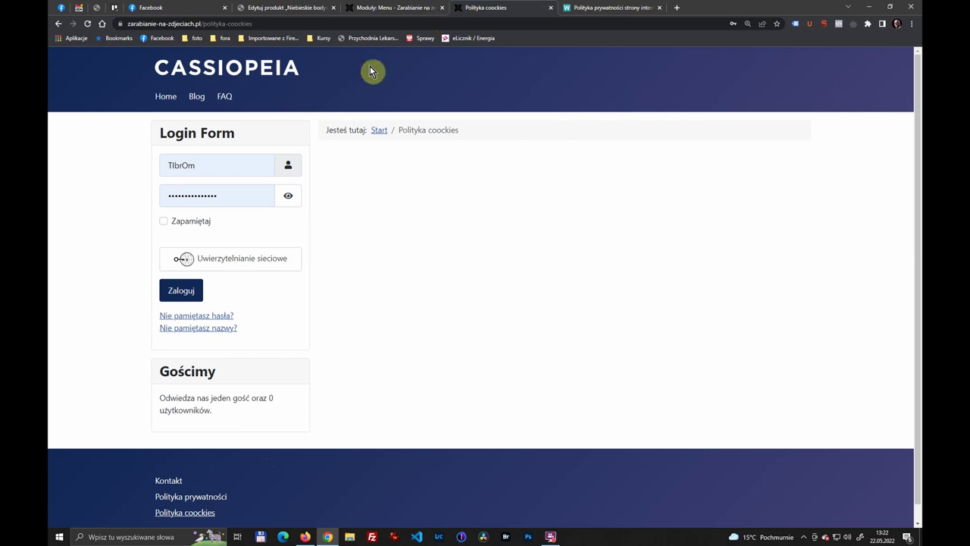
Step: Check the footer menu on the public Blog and FAQ pages
click(171, 86)
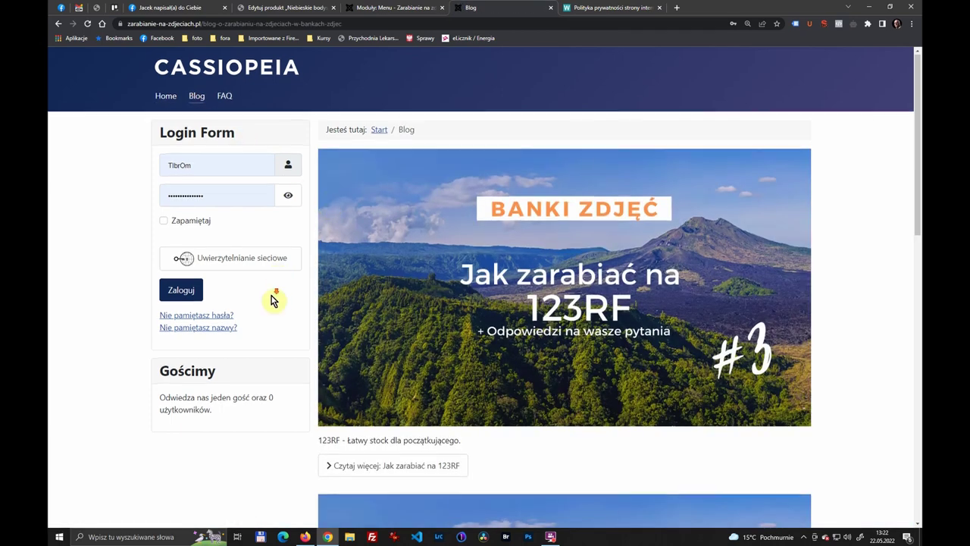
scroll(276, 303, down, 5)
scroll(266, 303, up, 5)
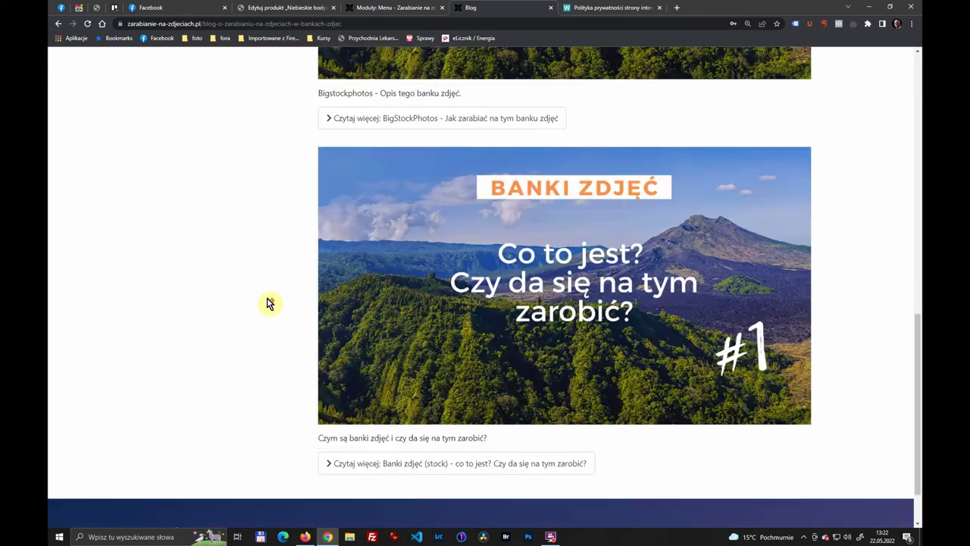
scroll(256, 286, down, 5)
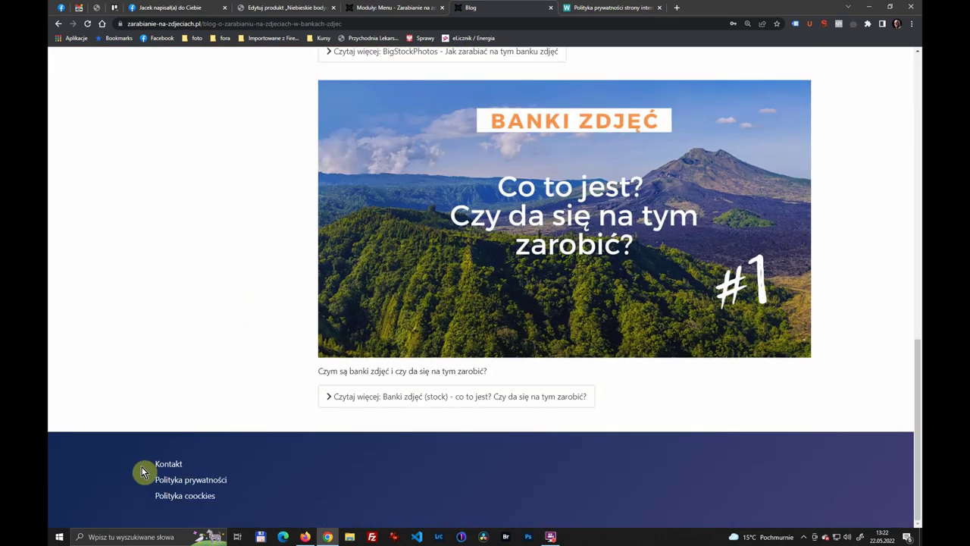
scroll(222, 397, up, 5)
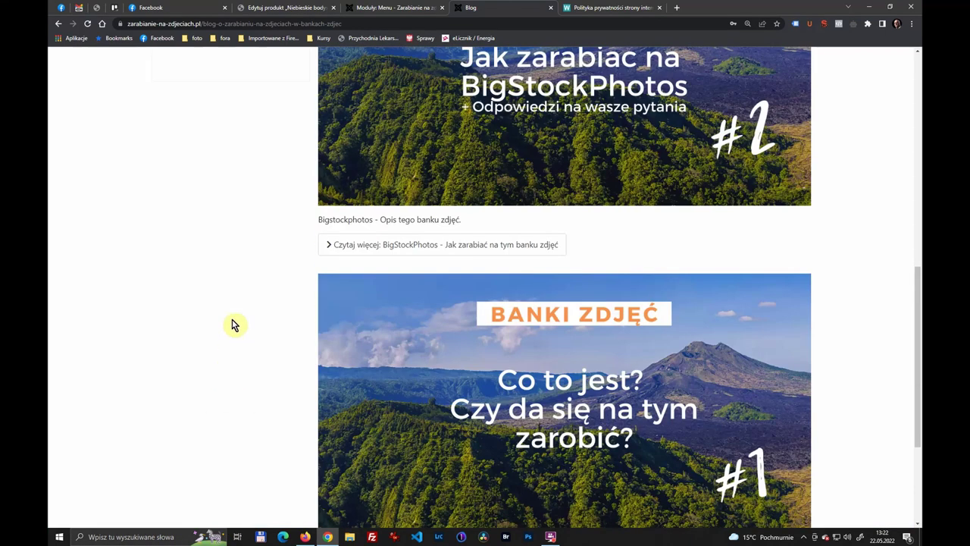
scroll(231, 395, up, 5)
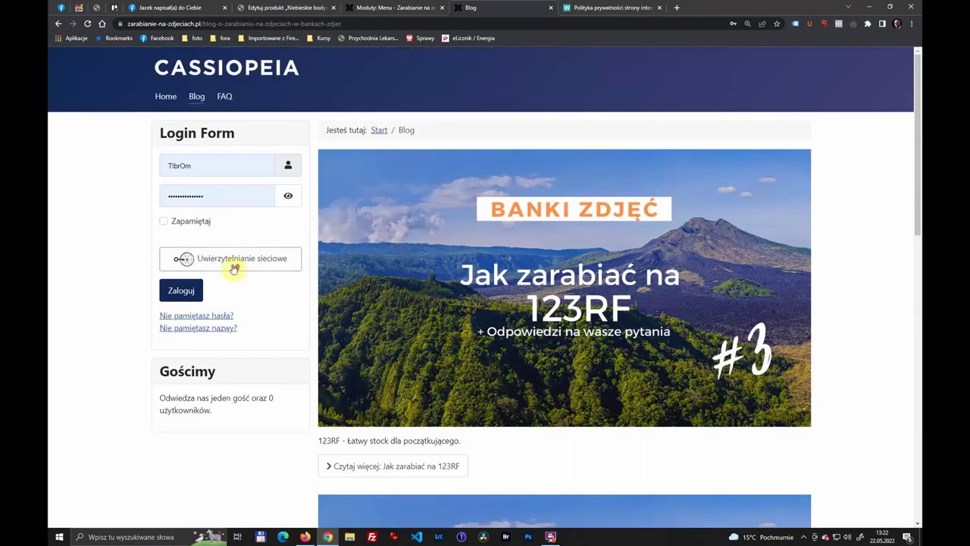
click(225, 97)
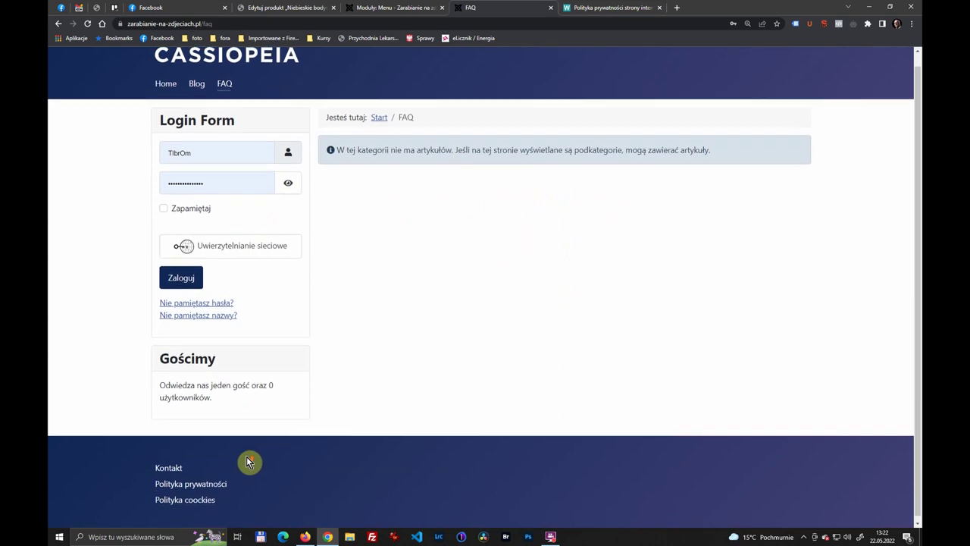
Step: Review the Menu stopka module's page assignment and compare it with the public Blog page
click(398, 9)
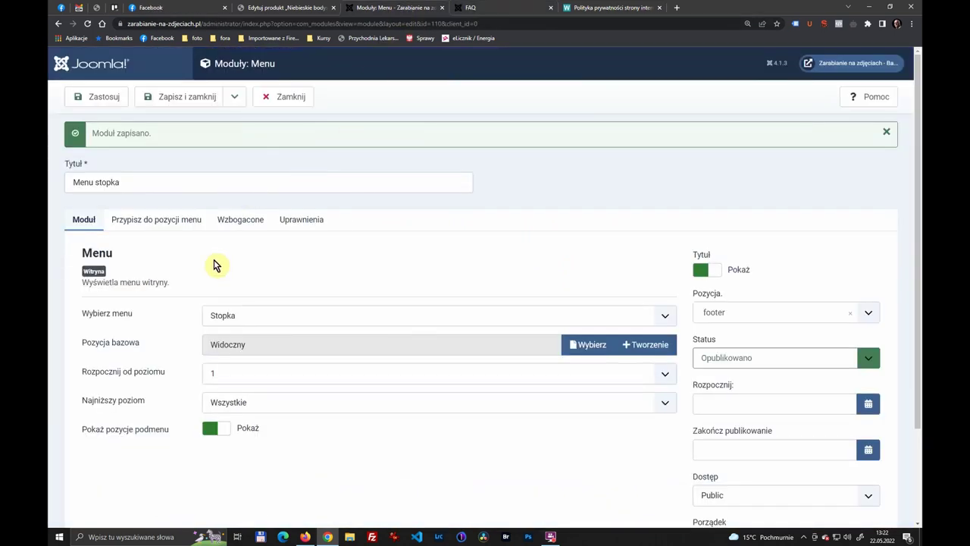
click(195, 220)
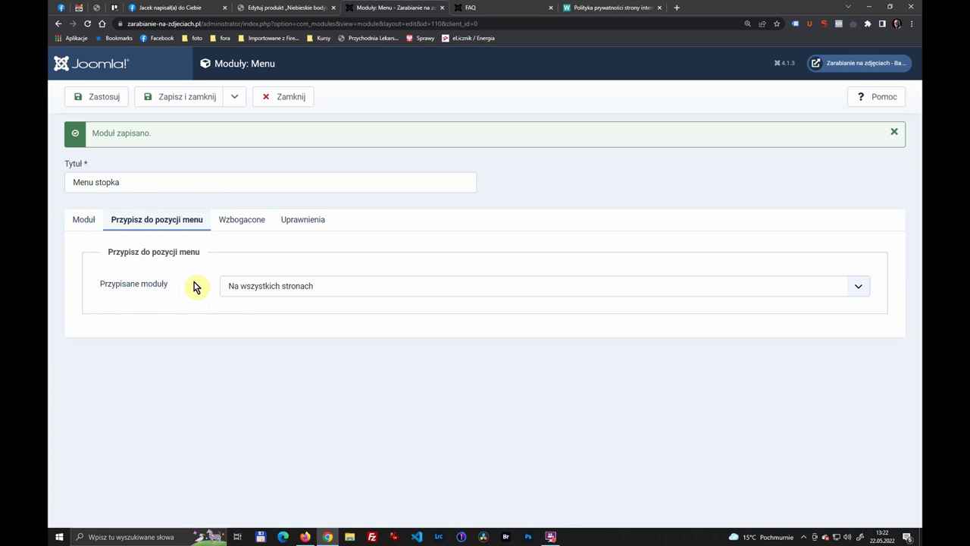
click(583, 7)
click(508, 8)
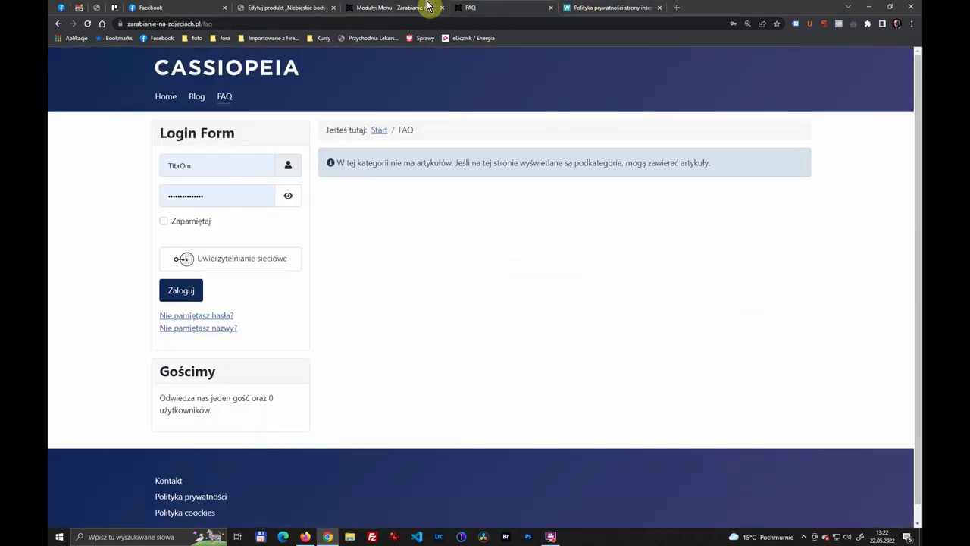
click(198, 97)
scroll(246, 271, down, 1)
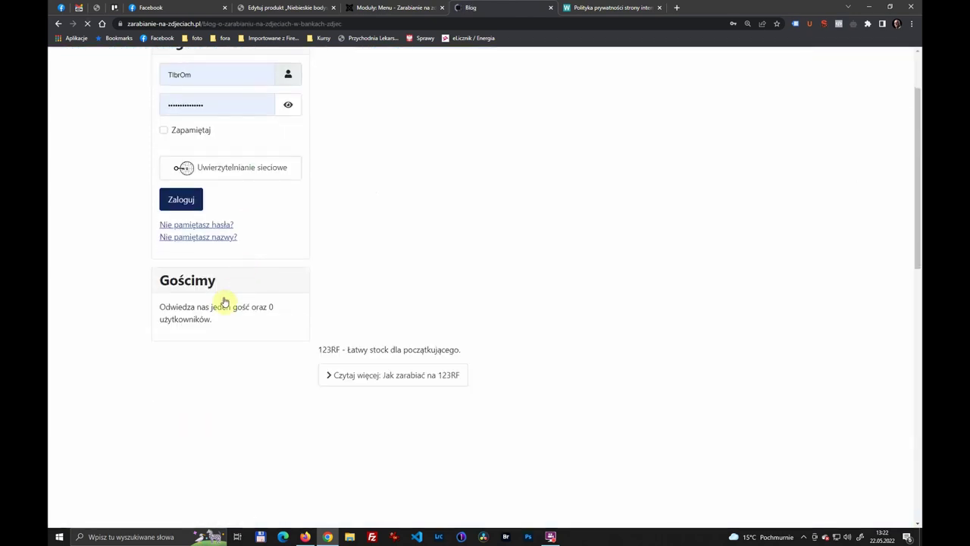
scroll(220, 265, up, 1)
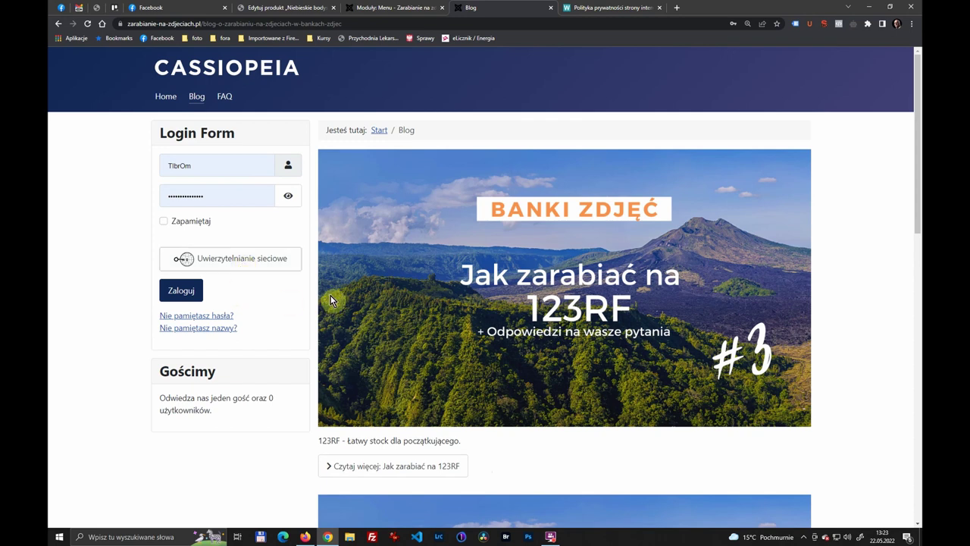
scroll(254, 295, down, 3)
scroll(264, 303, up, 2)
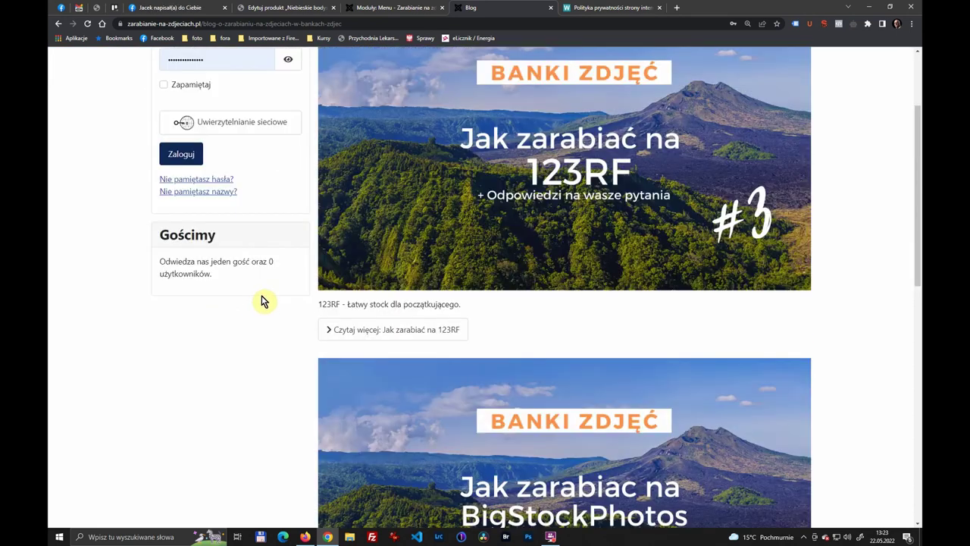
scroll(264, 302, up, 1)
Step: Set the Menu stopka module's page assignment to "Tylko na zaznaczonych stronach"
click(356, 7)
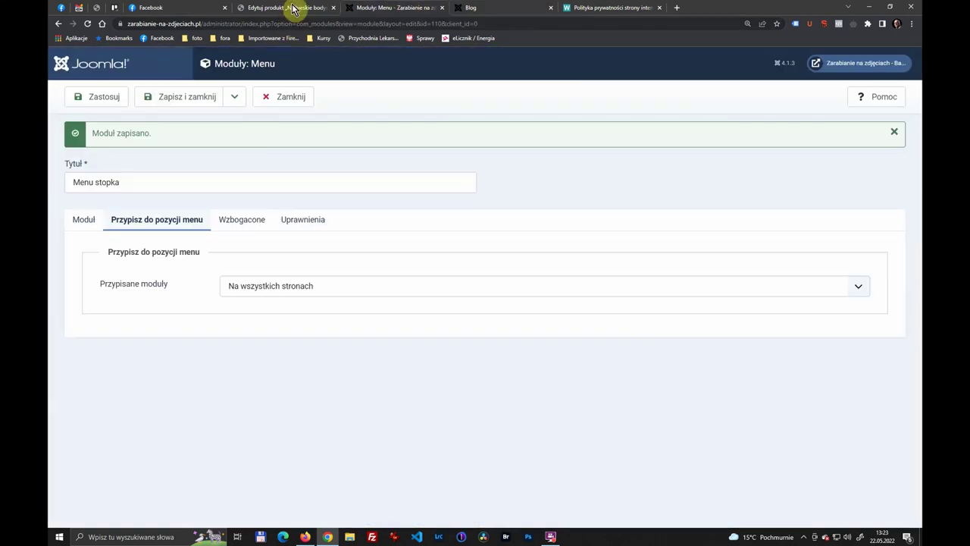
click(528, 6)
click(383, 7)
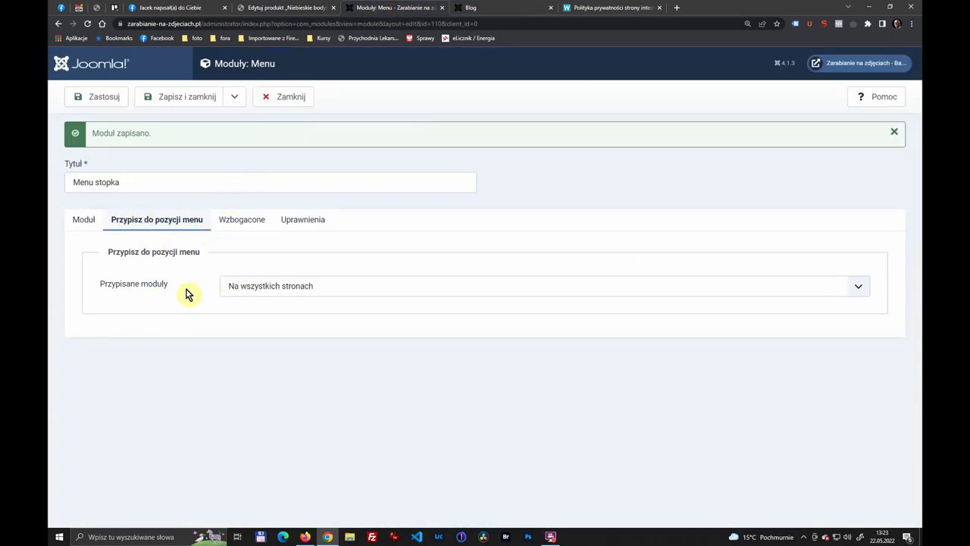
click(261, 291)
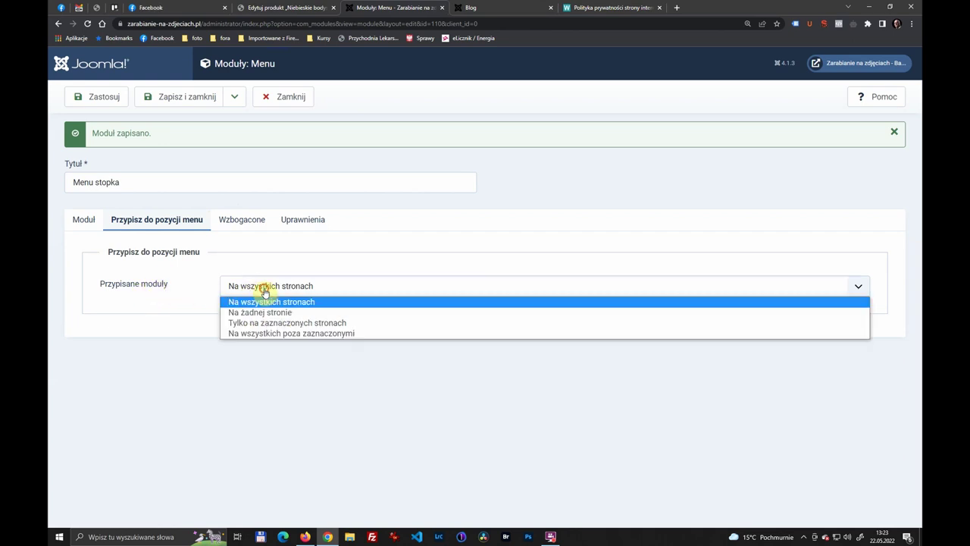
click(298, 323)
scroll(303, 321, down, 1)
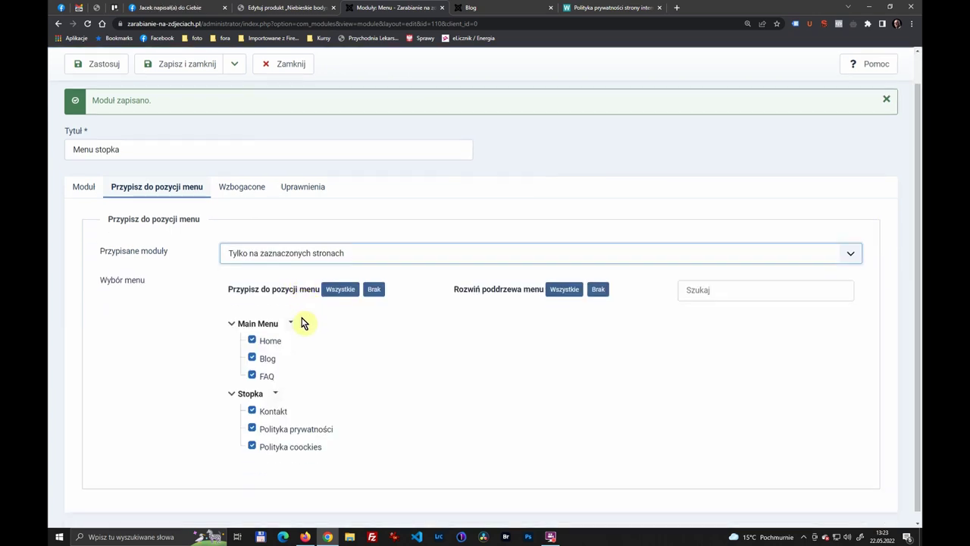
Step: Assign the Menu stopka module only to the Home and Blog pages, deselecting FAQ and all Stopka items, and apply the change
click(253, 333)
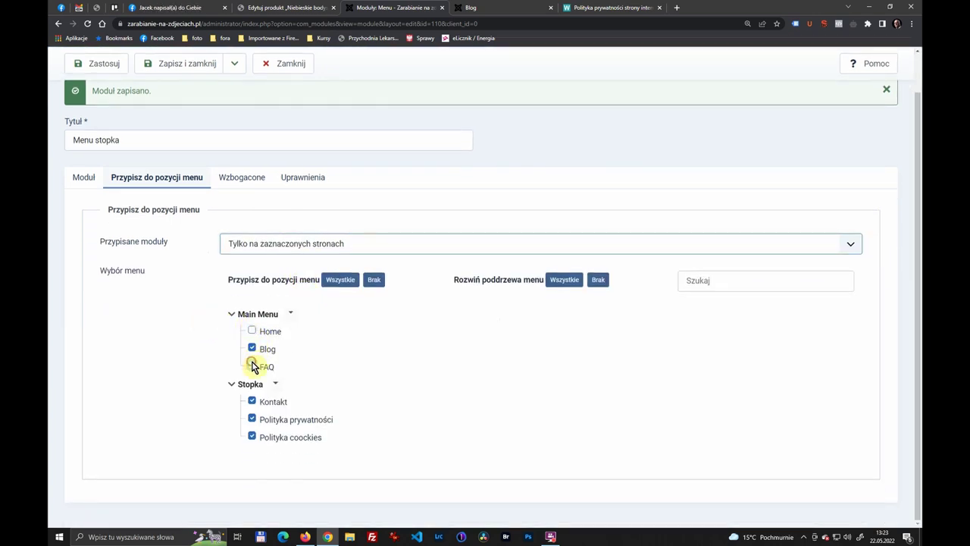
click(252, 366)
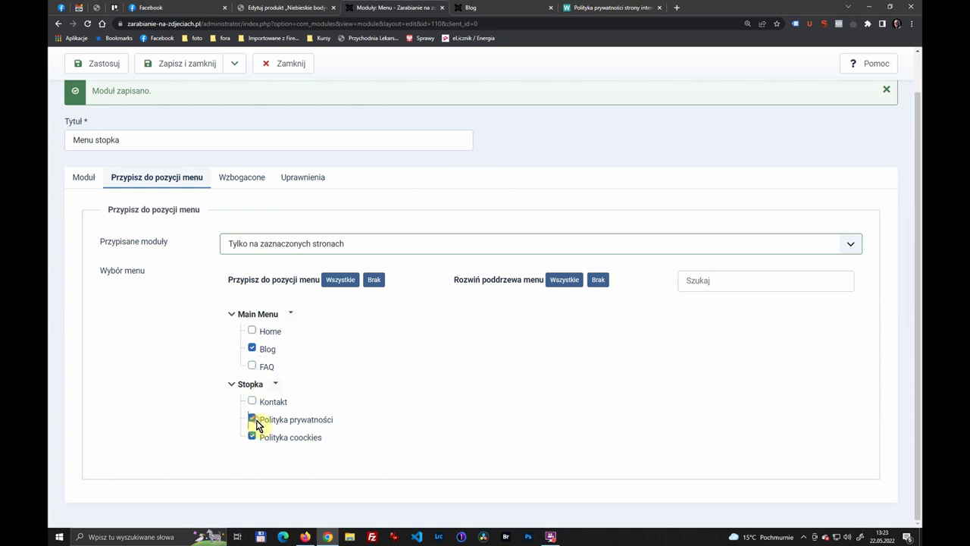
click(252, 419)
click(252, 437)
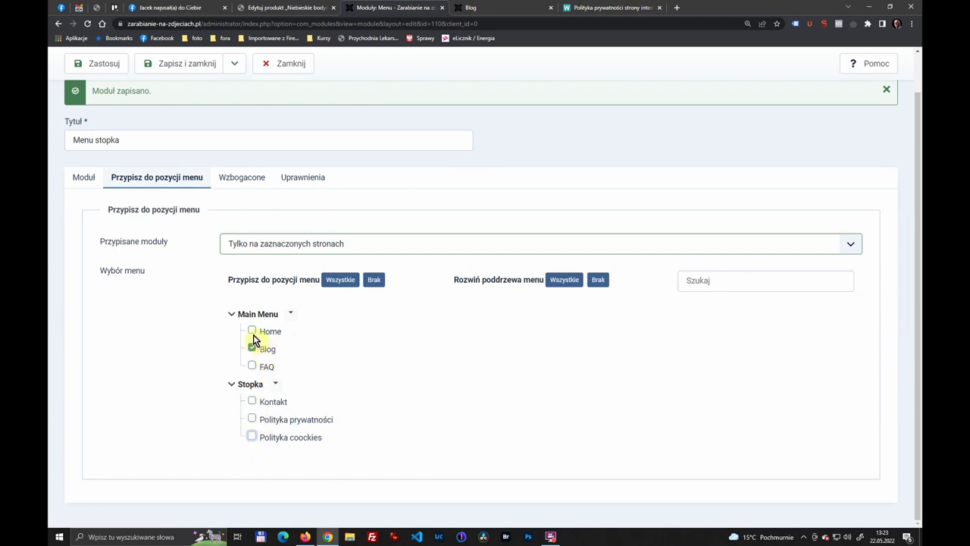
scroll(129, 106, up, 1)
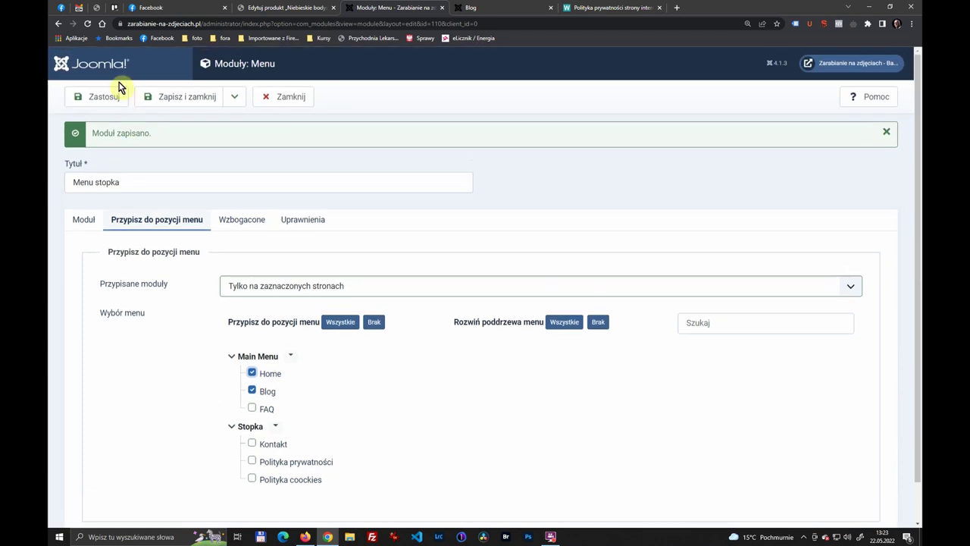
click(96, 96)
Step: Check the footer menu on the public Home, Blog and FAQ pages
click(504, 7)
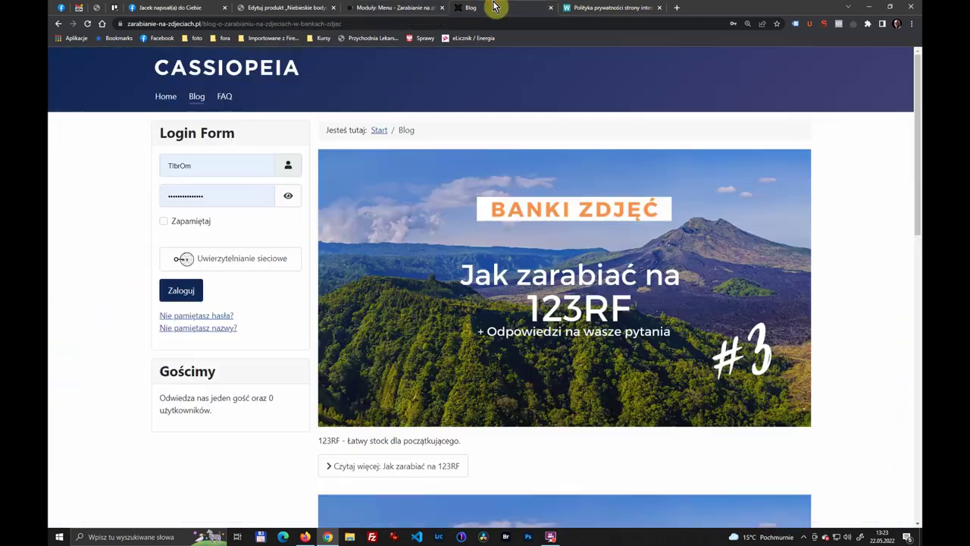
click(166, 97)
scroll(296, 296, down, 1)
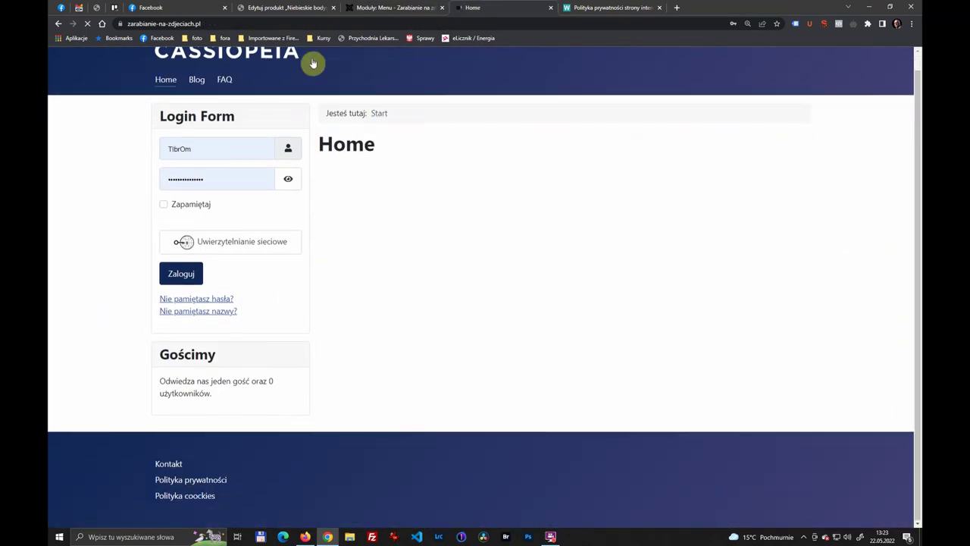
click(197, 80)
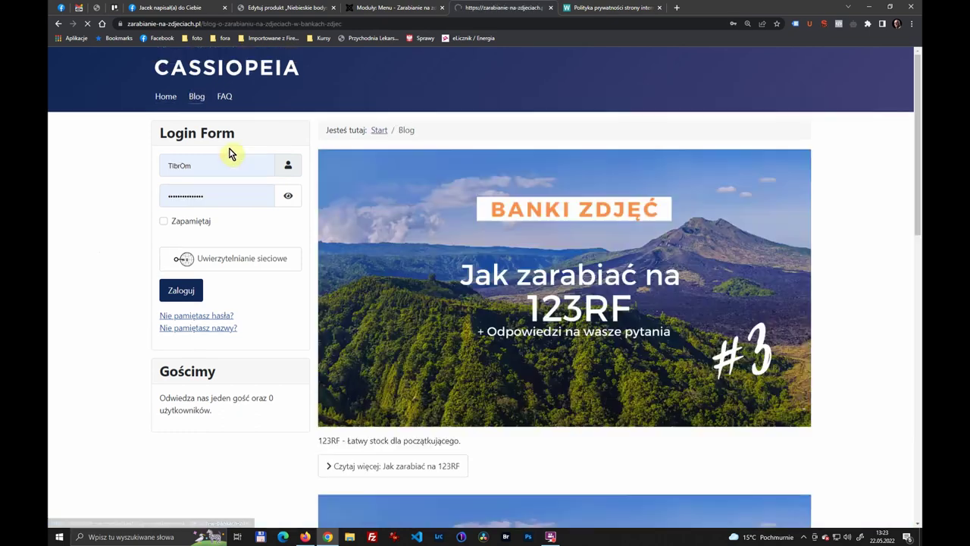
scroll(250, 167, down, 10)
scroll(276, 152, up, 3)
scroll(250, 121, up, 10)
click(228, 97)
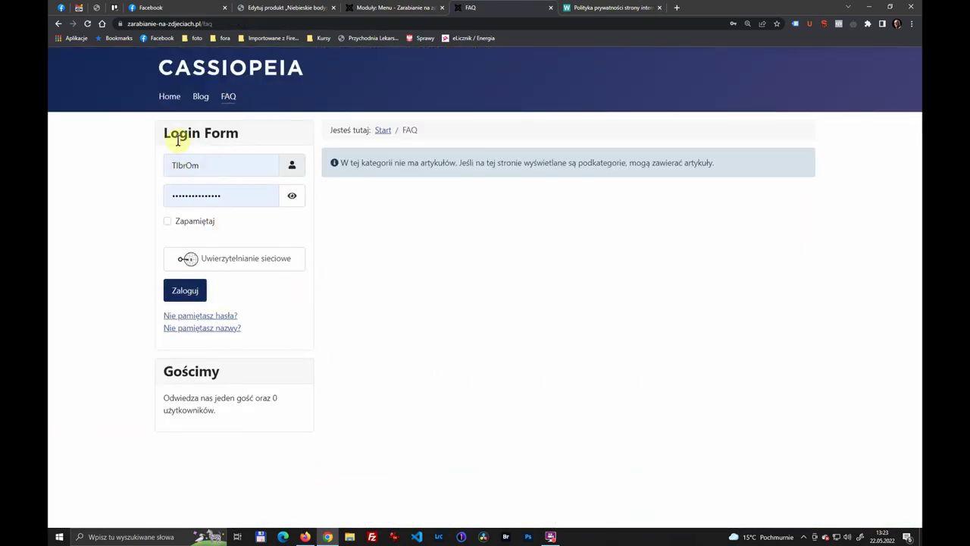
Step: Return to the public Blog page and follow the Polityka prywatności link in its footer menu
key(alt+Left)
scroll(232, 342, down, 8)
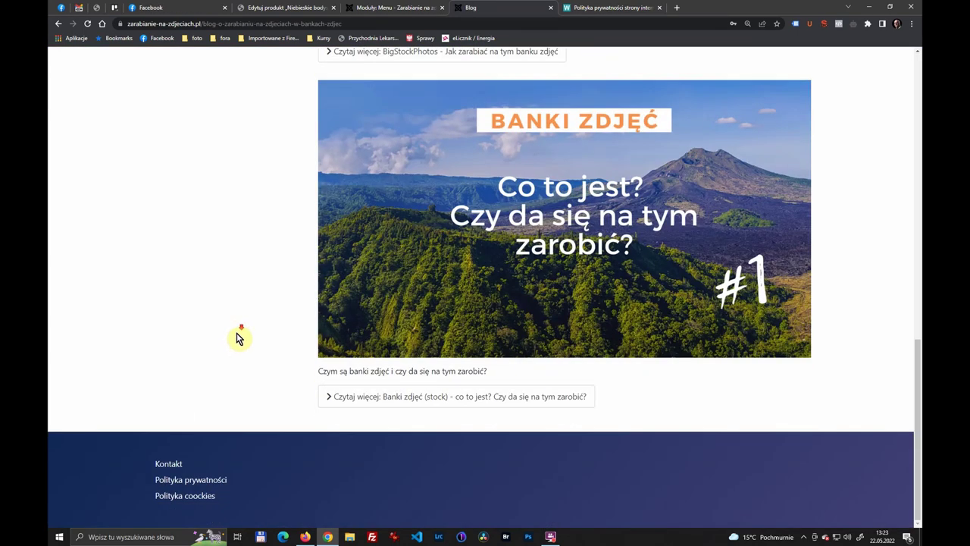
click(214, 479)
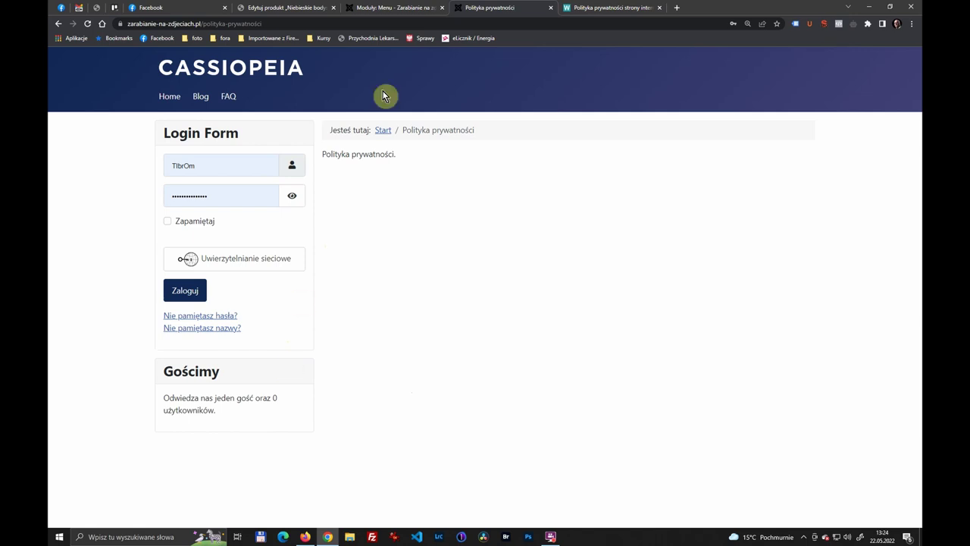
Step: Set the Menu stopka module's assignment to "Na wszystkich poza zaznaczonymi" with only Blog selected, and apply the change
click(414, 7)
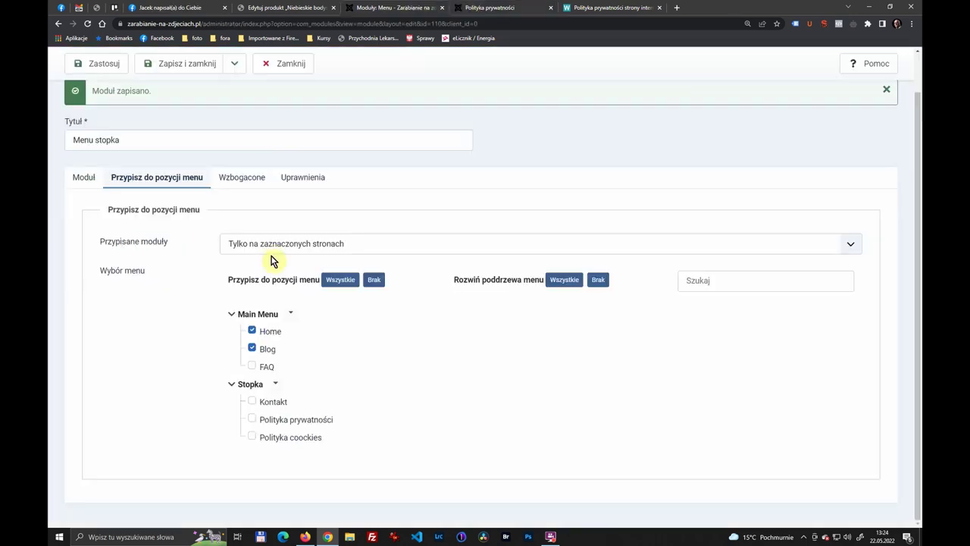
click(270, 244)
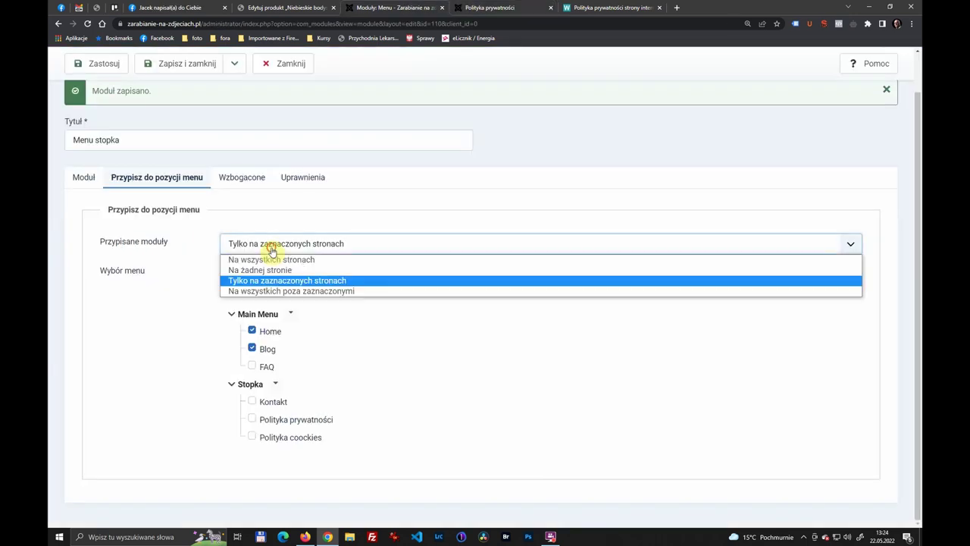
click(261, 291)
click(373, 280)
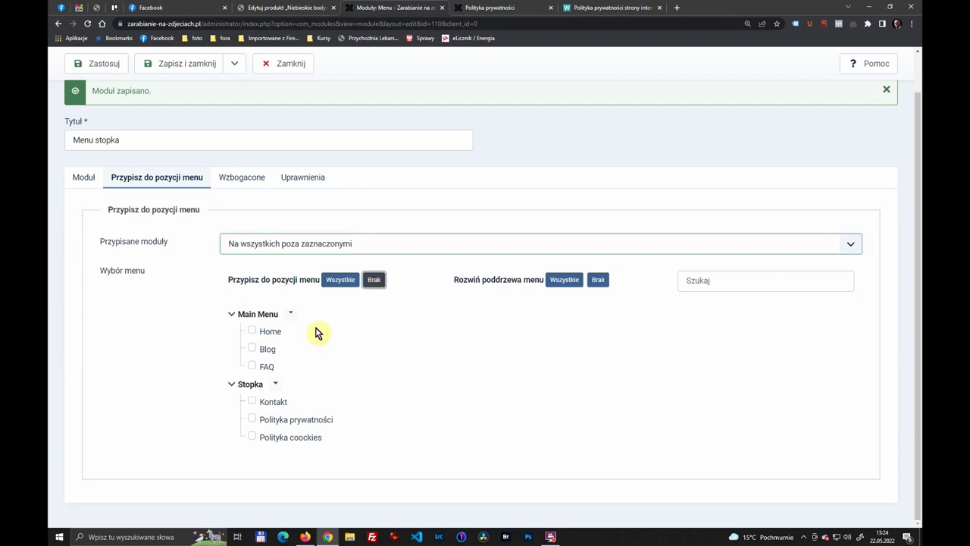
click(252, 348)
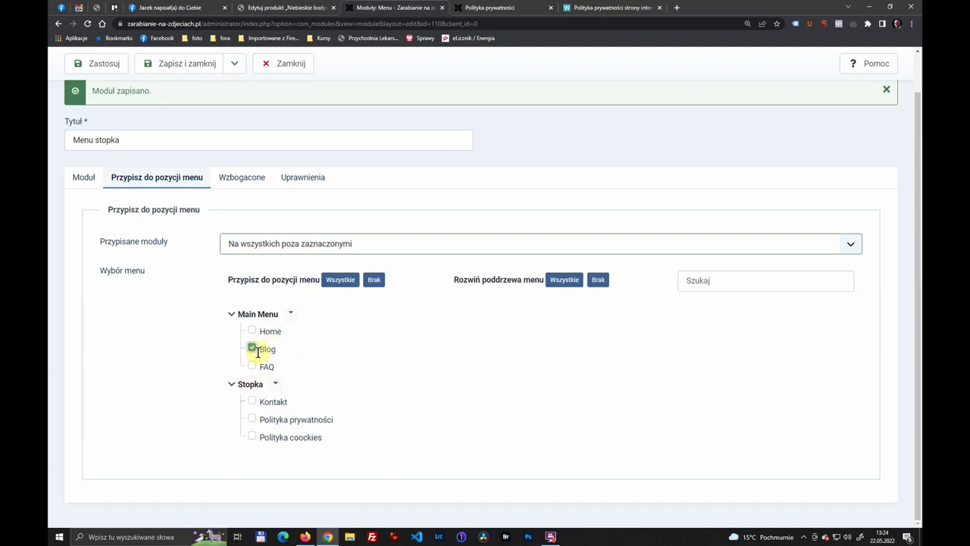
scroll(201, 83, up, 1)
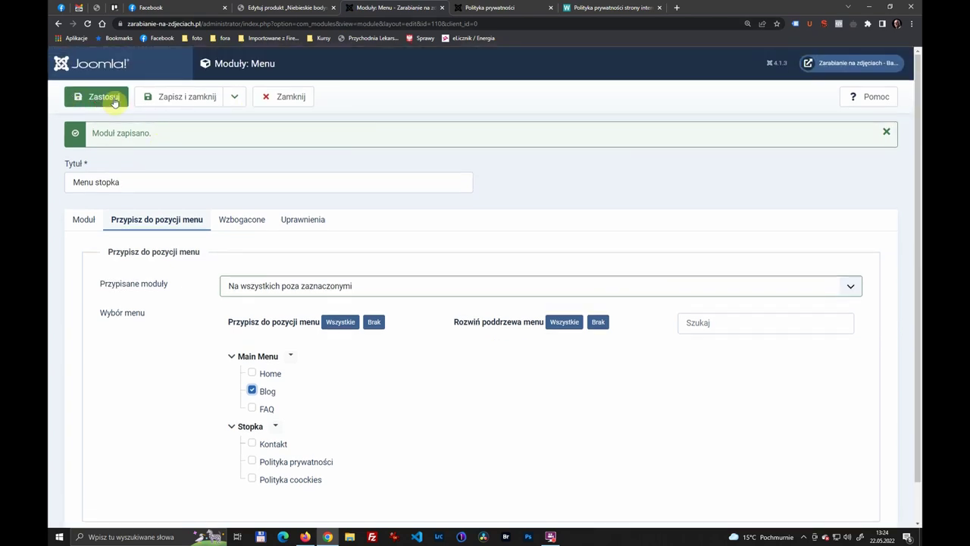
click(113, 103)
Step: Check the footer menu on the public Home, FAQ, Kontakt, Polityka prywatności and Polityka coockies pages
click(563, 8)
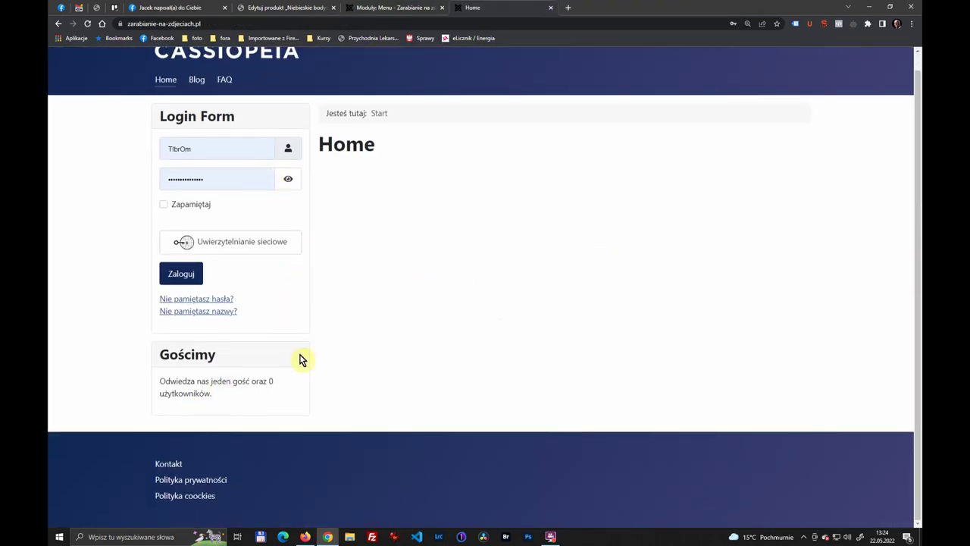
click(228, 81)
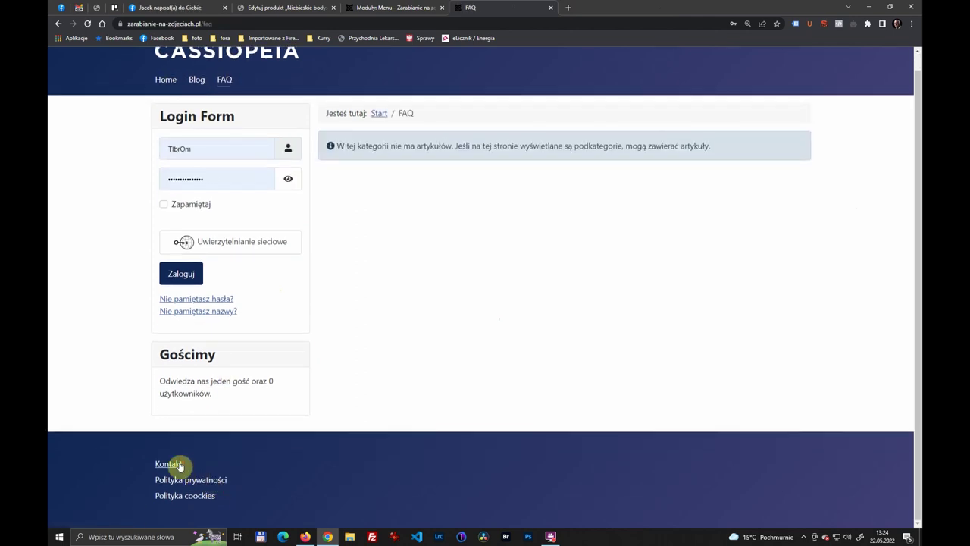
click(181, 463)
click(201, 480)
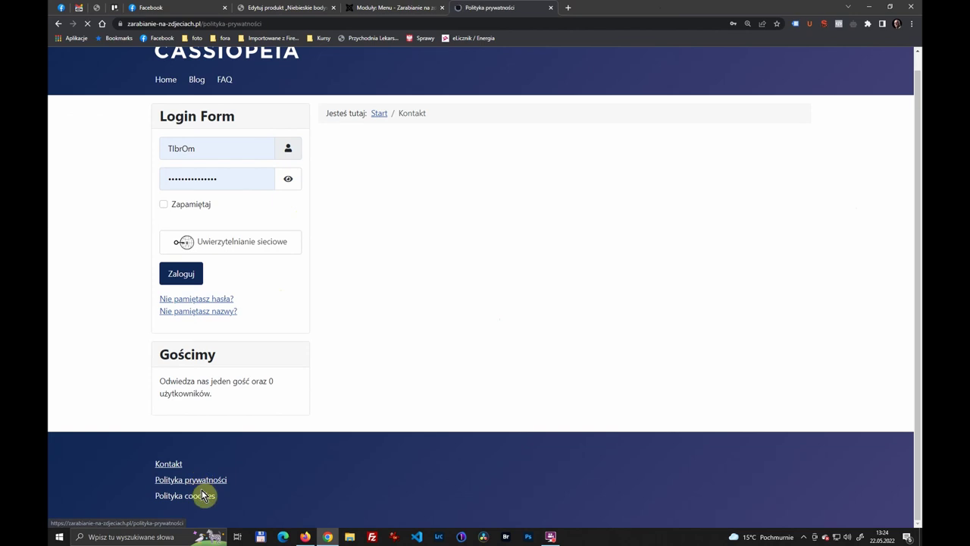
click(211, 501)
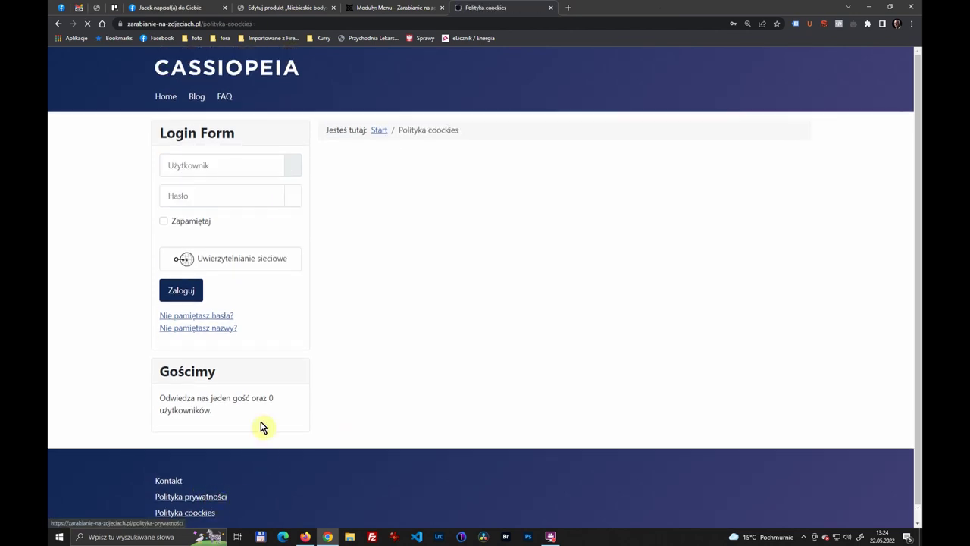
Step: Open the public Blog page and examine its footer area for the Stopka menu
click(195, 95)
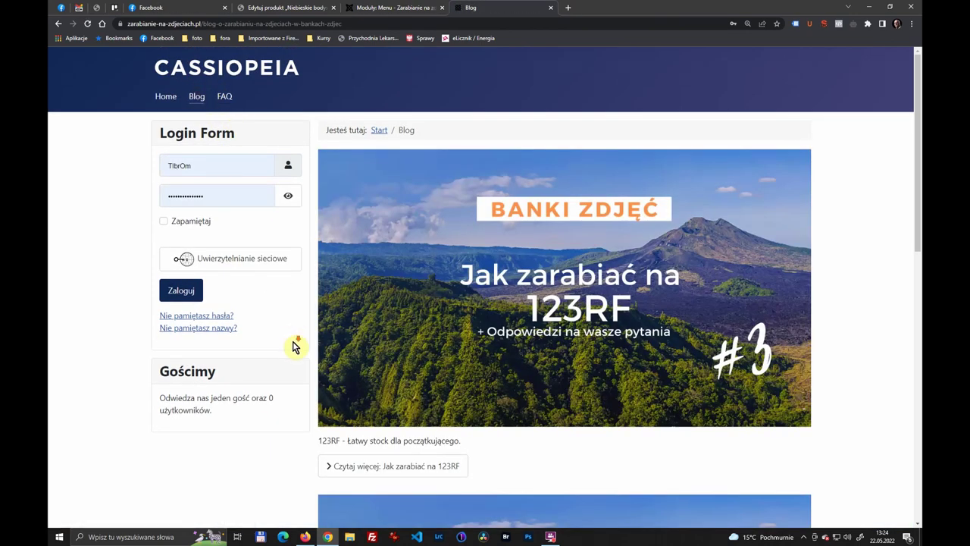
scroll(294, 363, down, 3)
scroll(295, 387, down, 6)
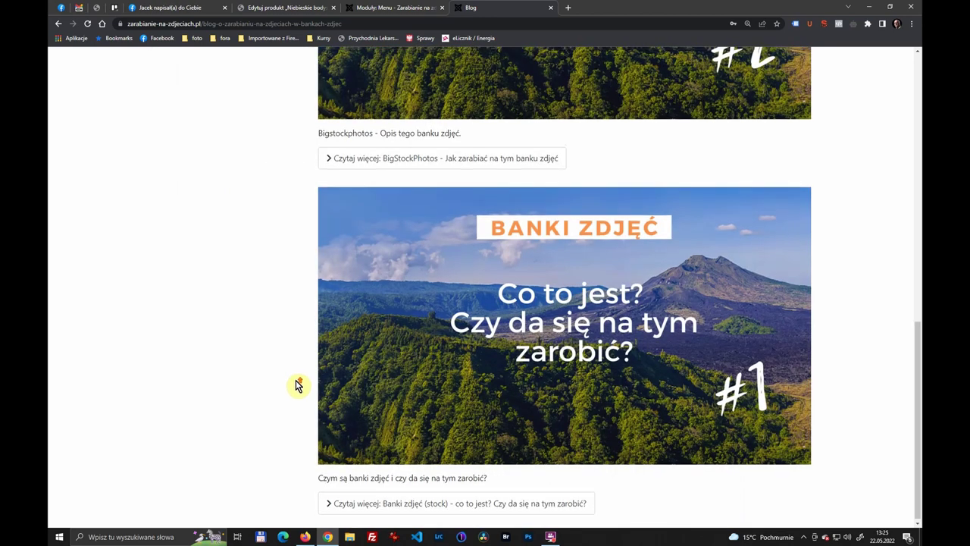
scroll(295, 385, up, 3)
Step: Review the advanced (Wzbogacone) and general (Moduł) settings of the Menu stopka module
click(396, 7)
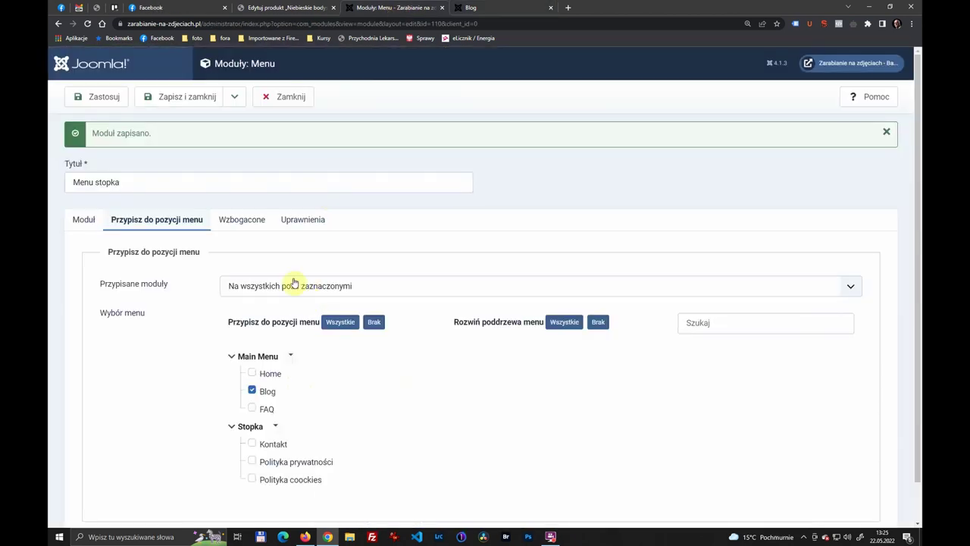
click(239, 220)
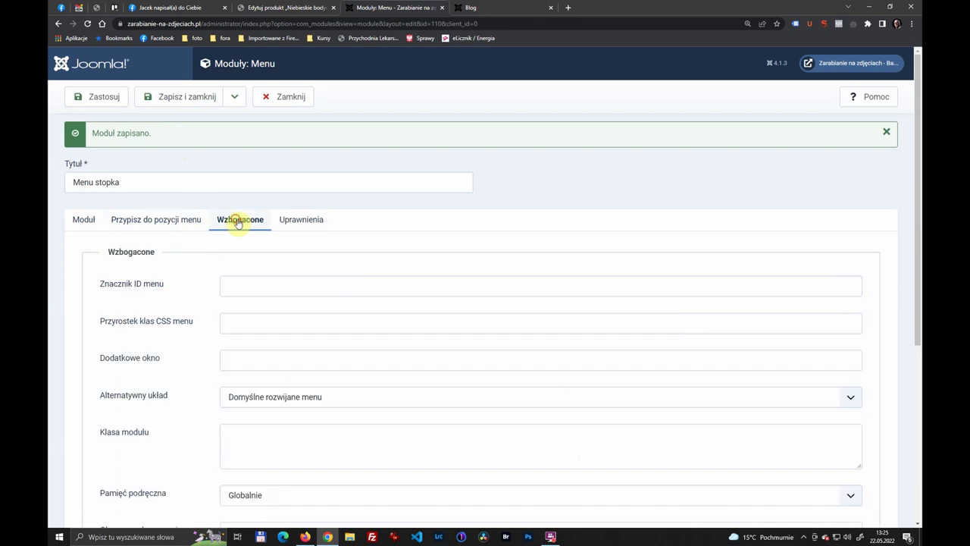
click(82, 219)
scroll(237, 296, down, 1)
Step: Set the Menu stopka module's page assignment to "Na wszystkich stronach"
click(156, 176)
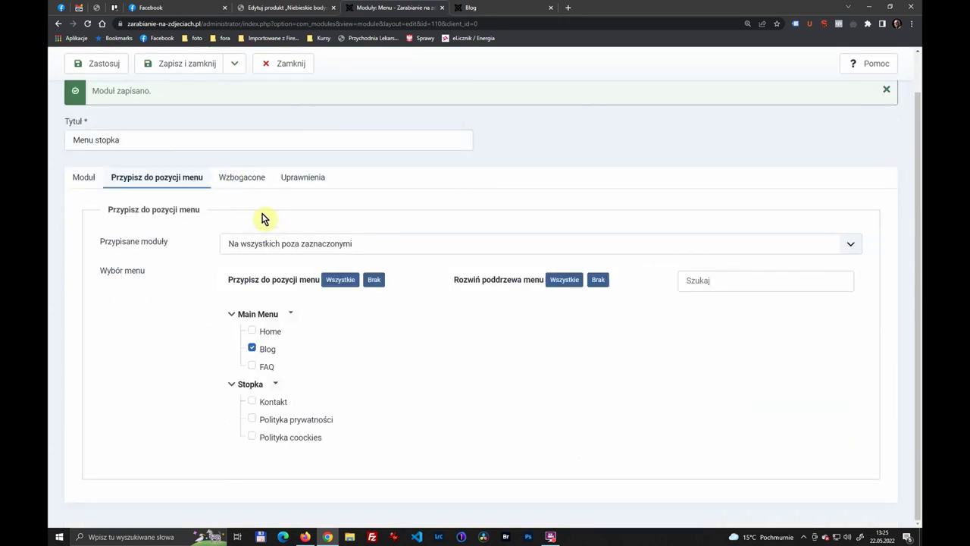
click(262, 246)
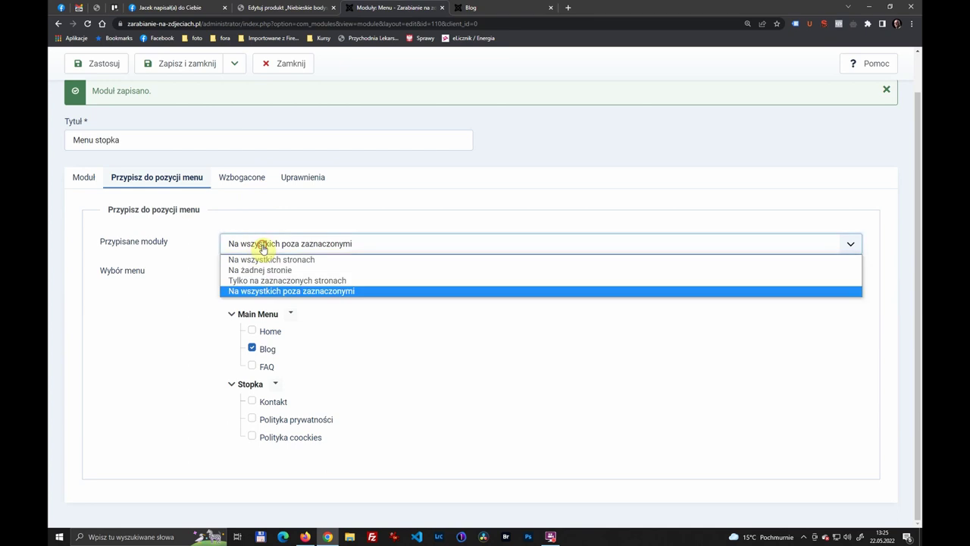
click(274, 259)
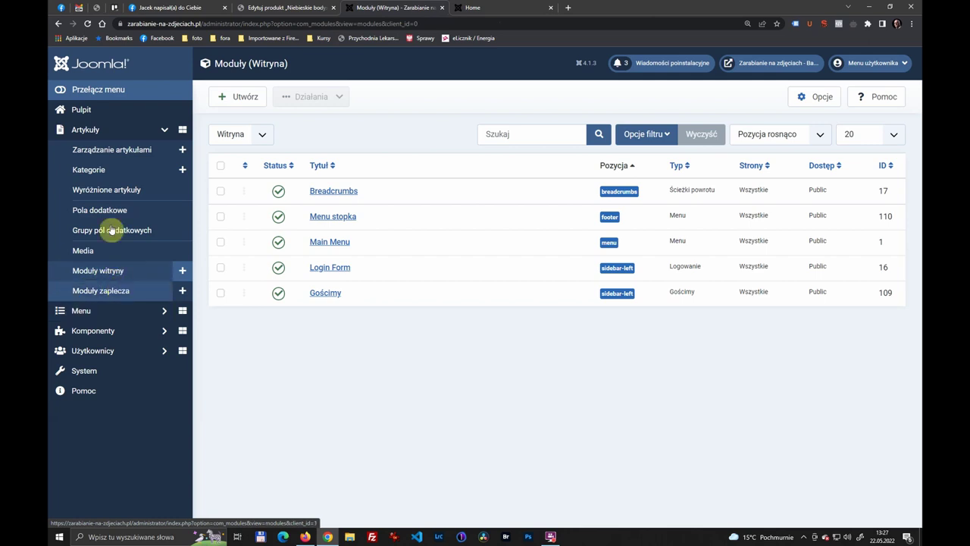
Step: Open the cookies article from the site's article list for editing
click(116, 133)
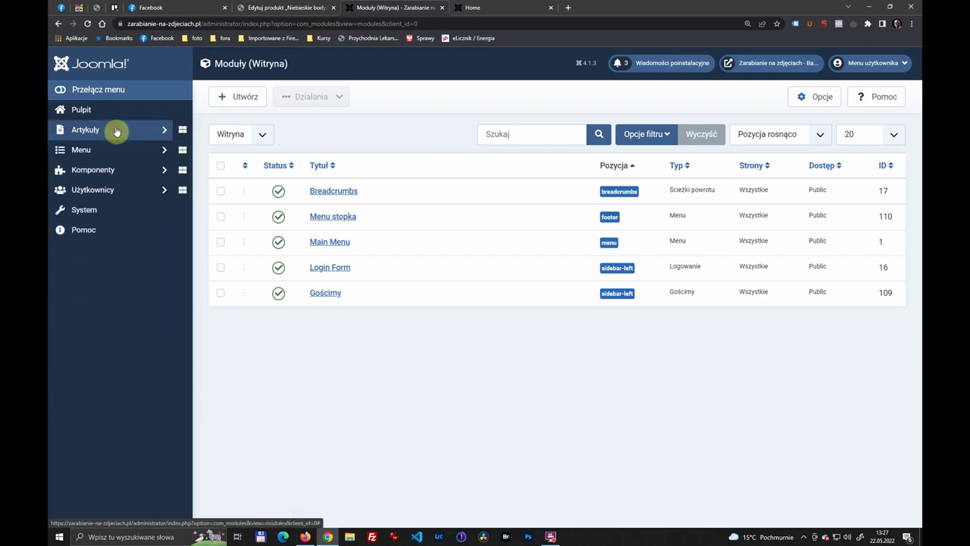
click(119, 130)
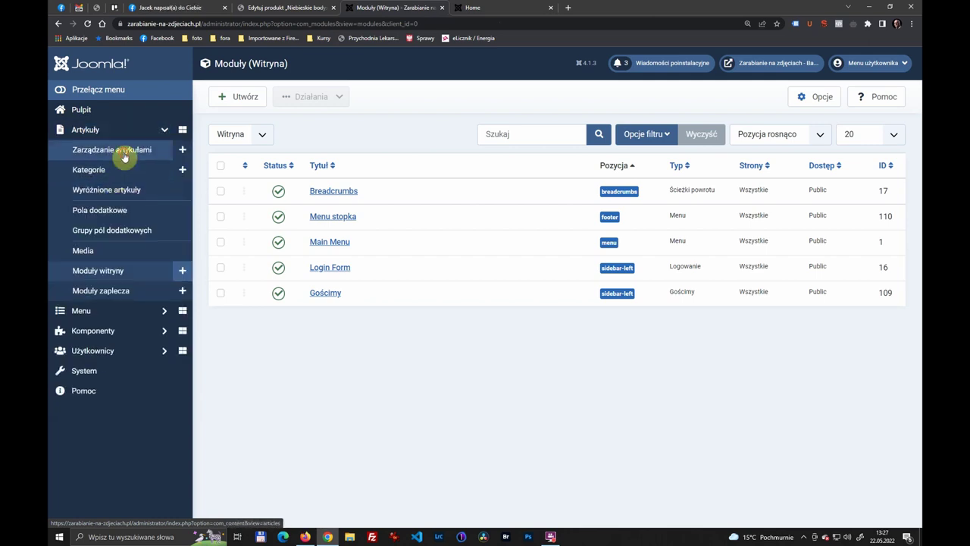
click(121, 151)
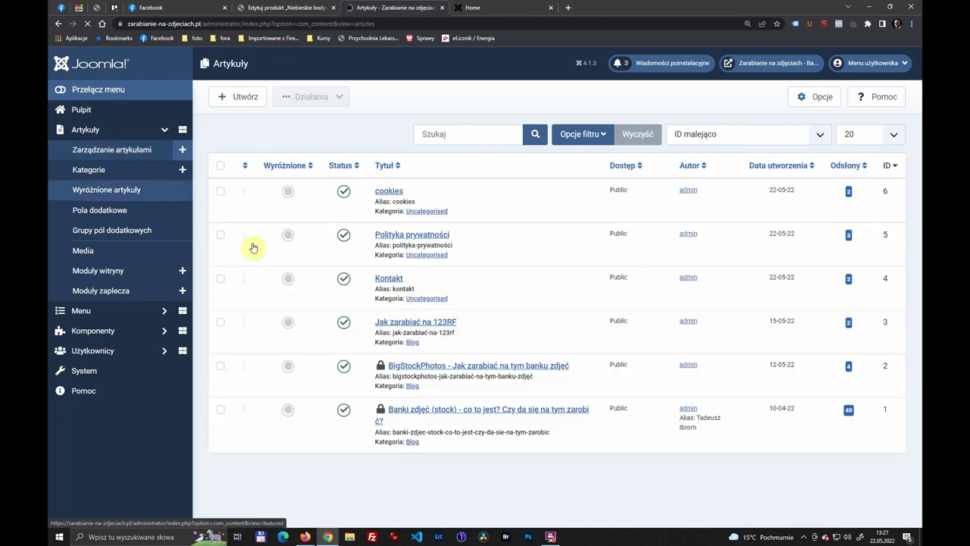
click(389, 190)
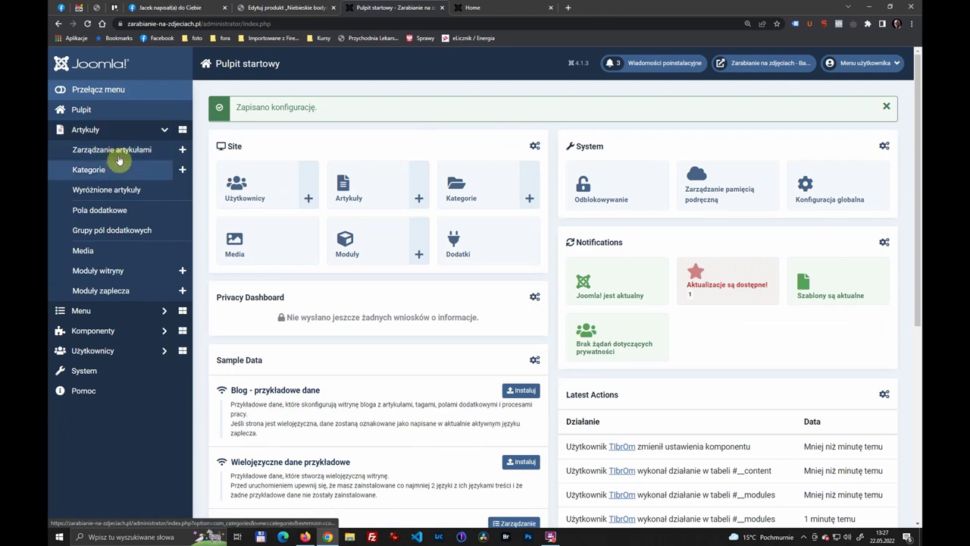
click(124, 154)
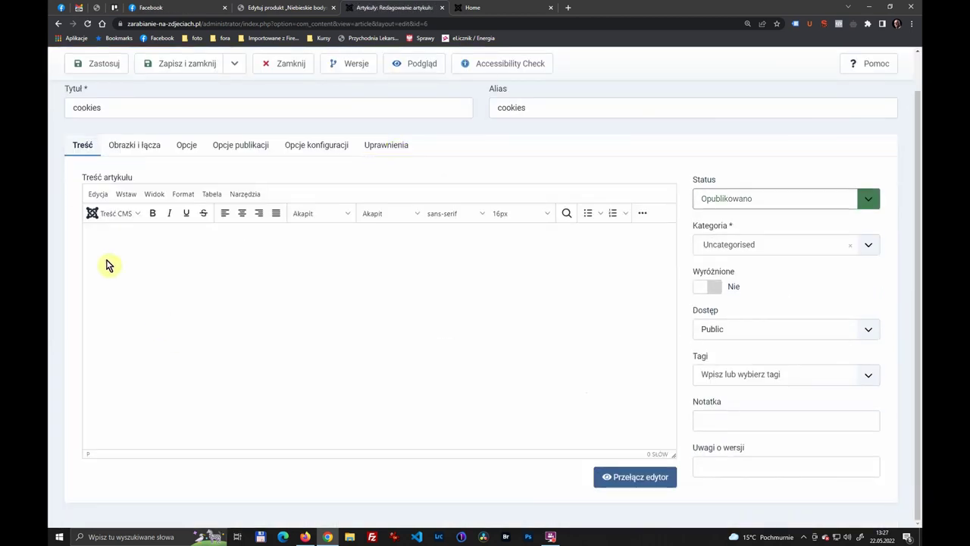
Step: Browse the menu items that can be linked from the cookies article's content, filtering them by the Stopka menu
click(139, 218)
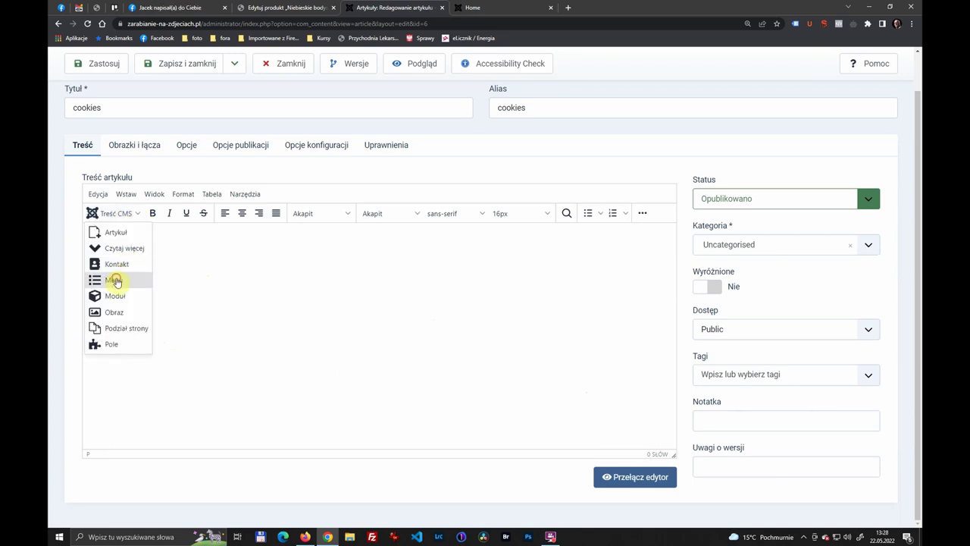
click(115, 281)
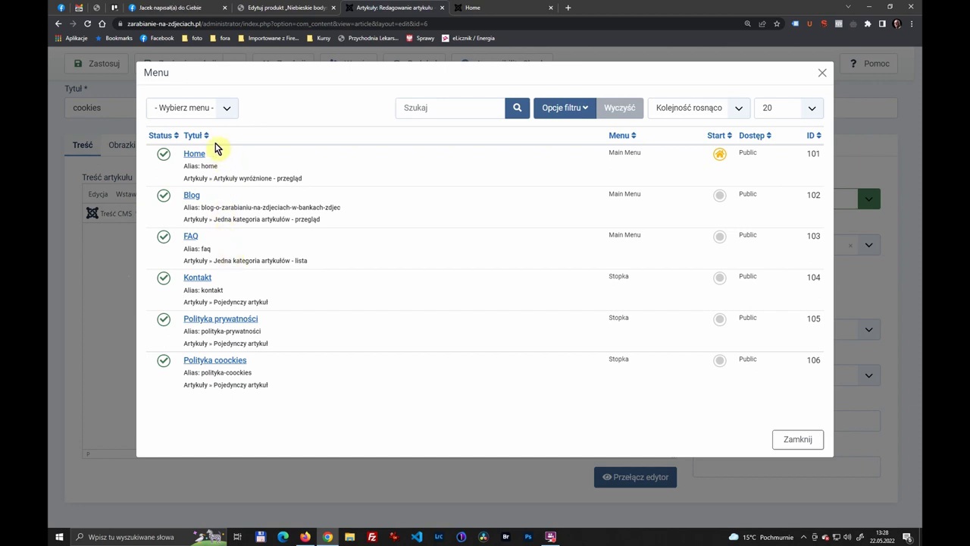
click(211, 112)
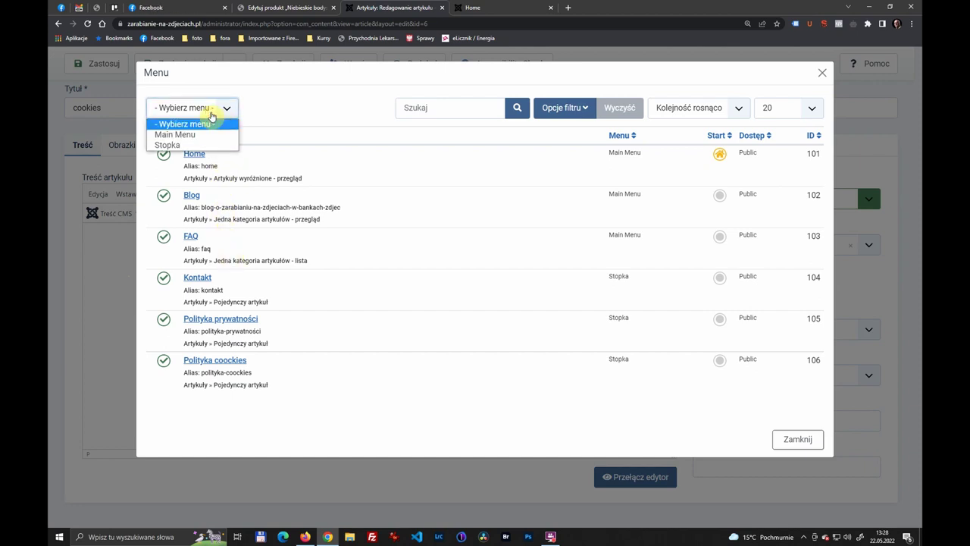
click(178, 147)
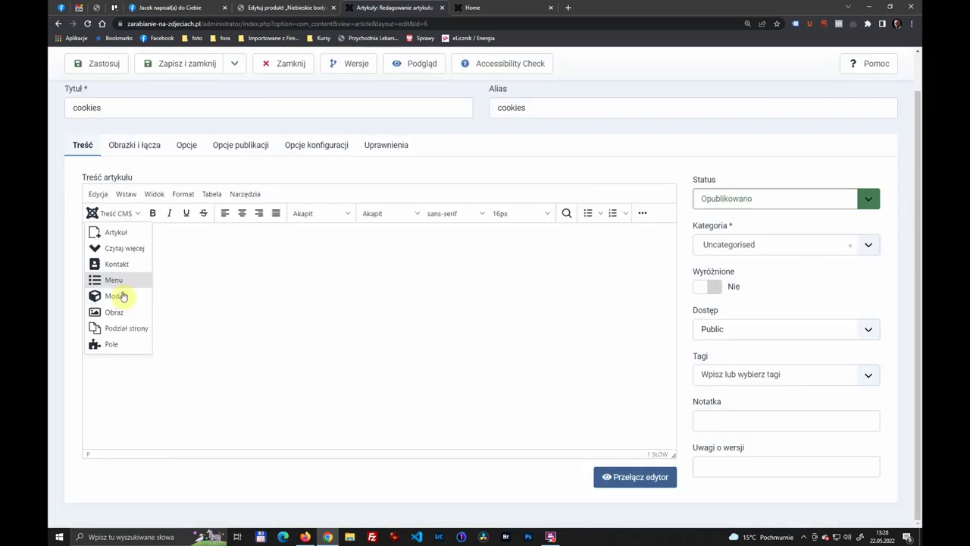
Step: Insert links to the Stopka menu items Kontakt, Polityka prywatności and Polityka coockies into the cookies article and save it
click(119, 285)
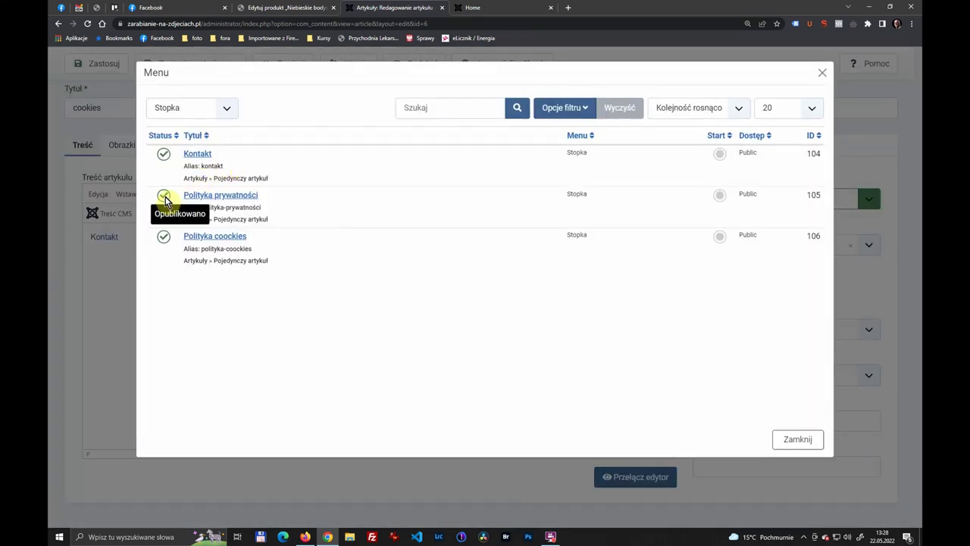
click(201, 191)
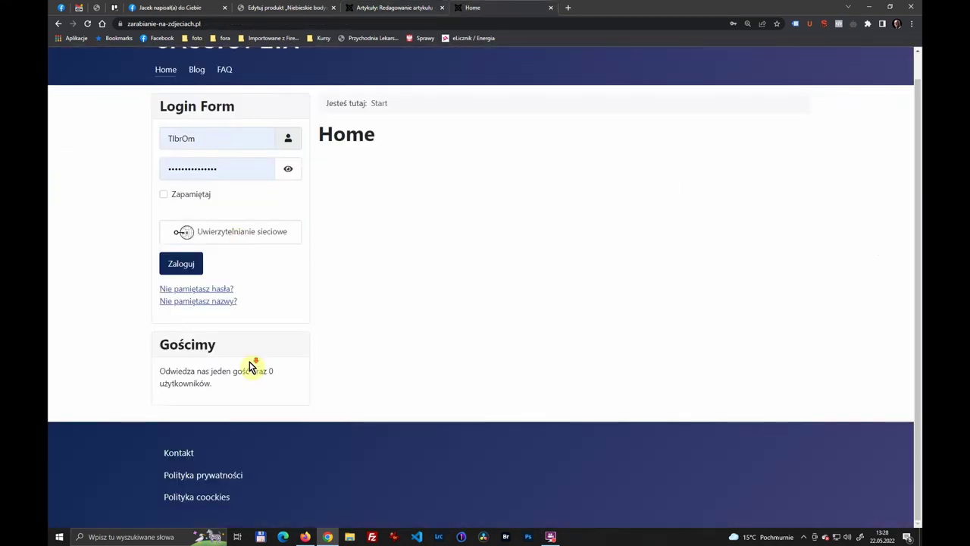
Step: Open the Polityka coockies page on the public site and test its embedded Kontakt, Polityka coockies and Polityka prywatności links
scroll(250, 303, up, 1)
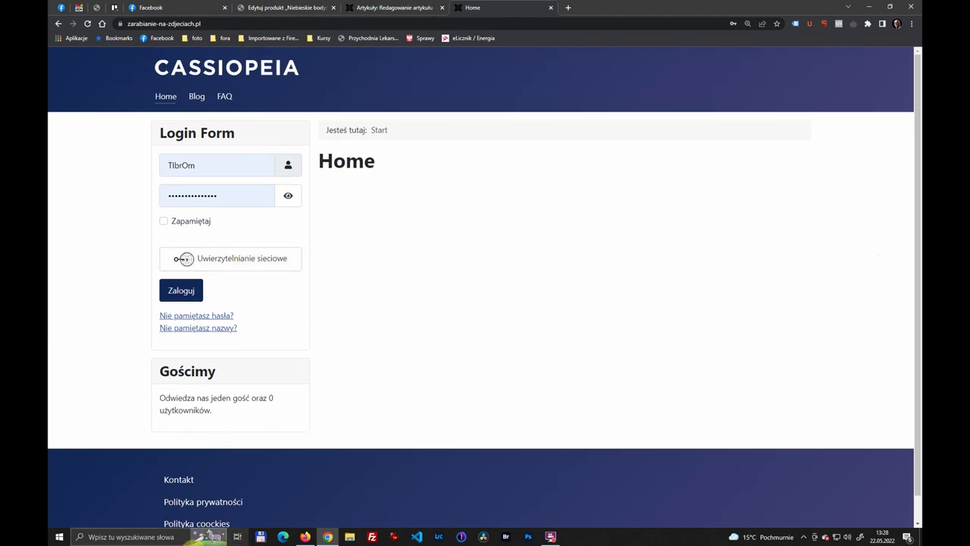
click(190, 523)
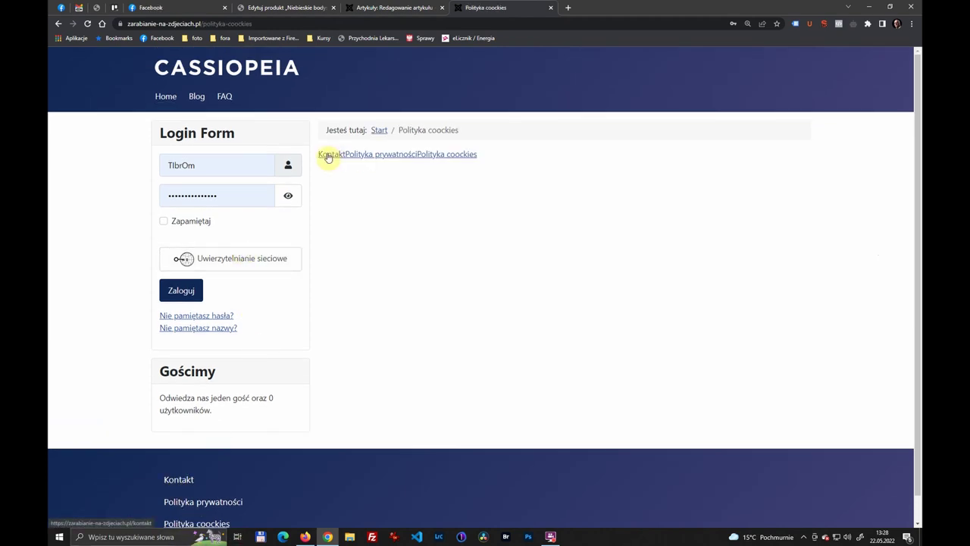
click(329, 157)
scroll(347, 215, down, 1)
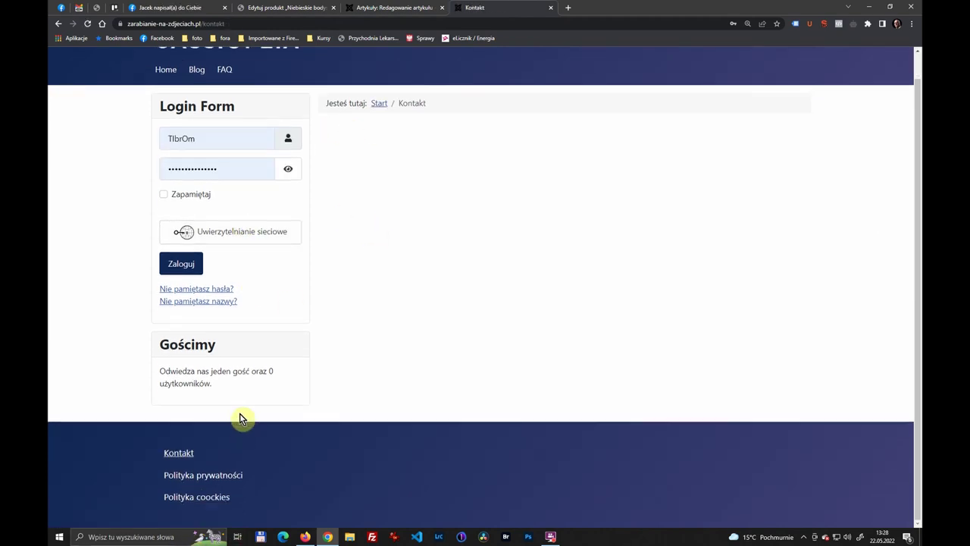
click(195, 504)
scroll(231, 493, down, 1)
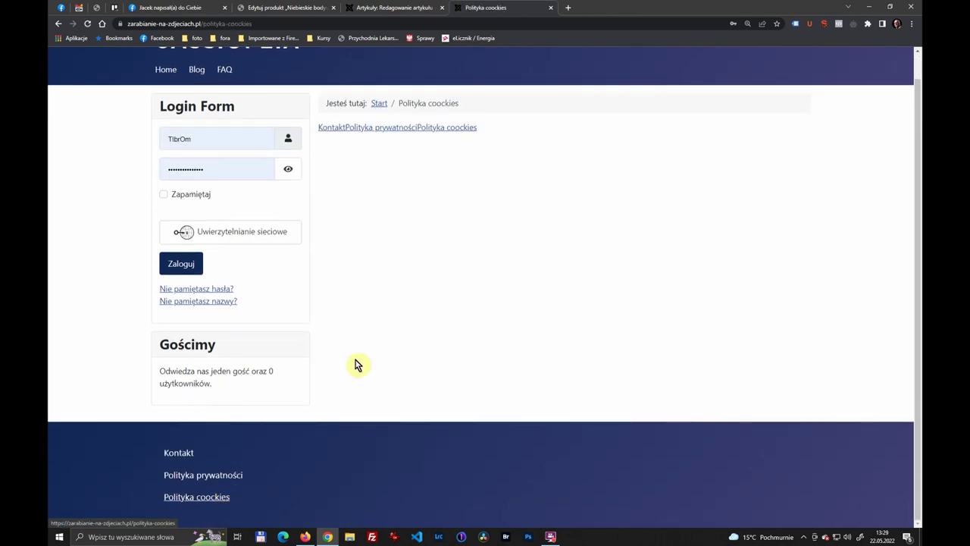
click(449, 132)
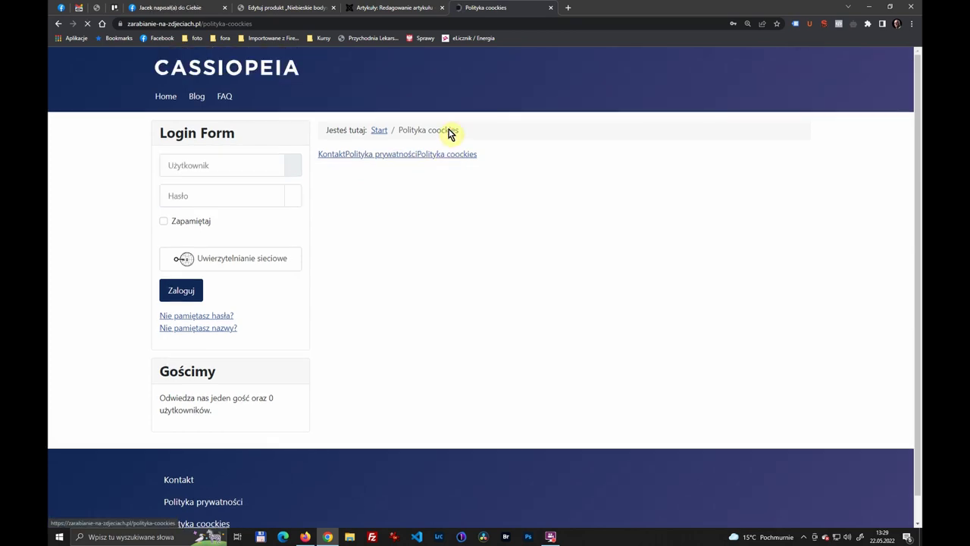
scroll(296, 370, down, 1)
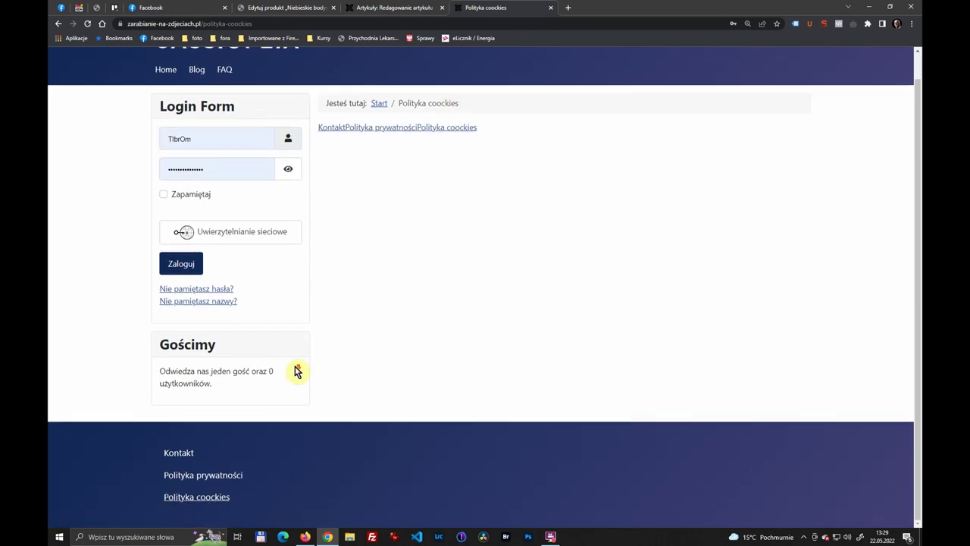
click(395, 128)
scroll(366, 254, down, 1)
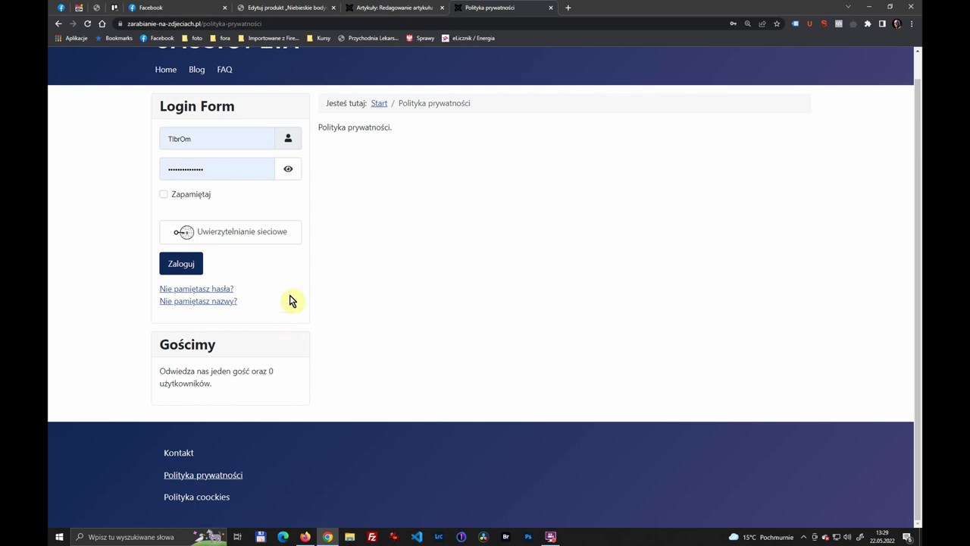
scroll(369, 284, up, 1)
Step: Return to the cookies article in the administration, review its inserted links, and save and close it
key(ctrl+Page_Up)
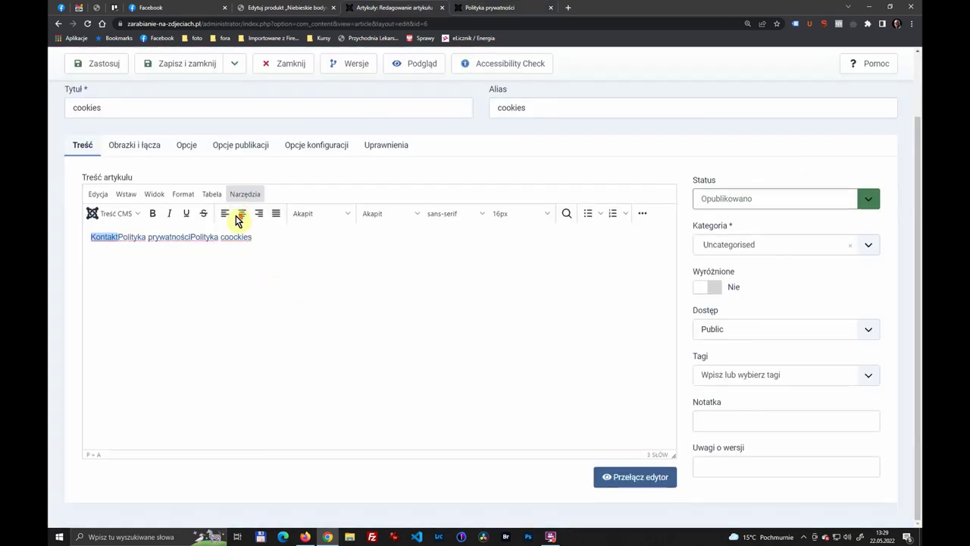
scroll(255, 219, up, 2)
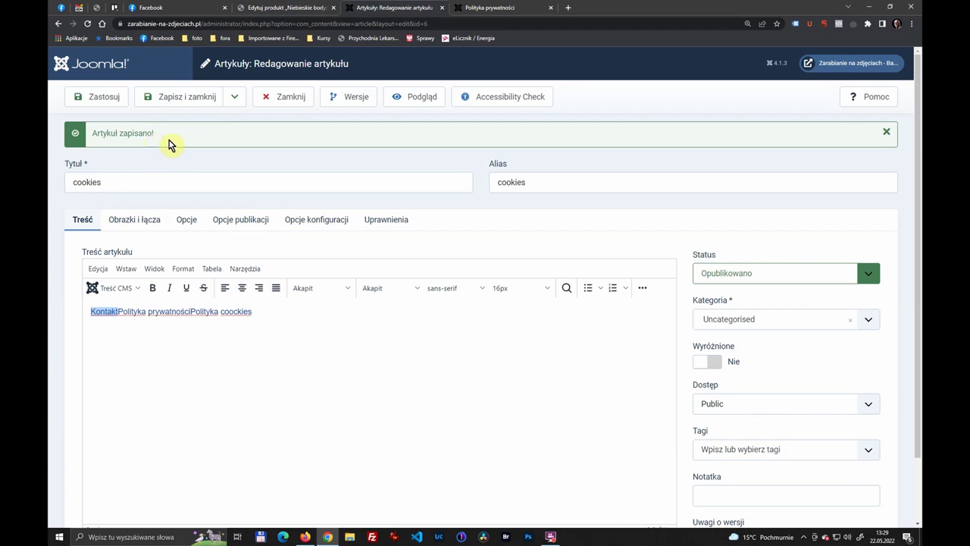
scroll(190, 175, down, 2)
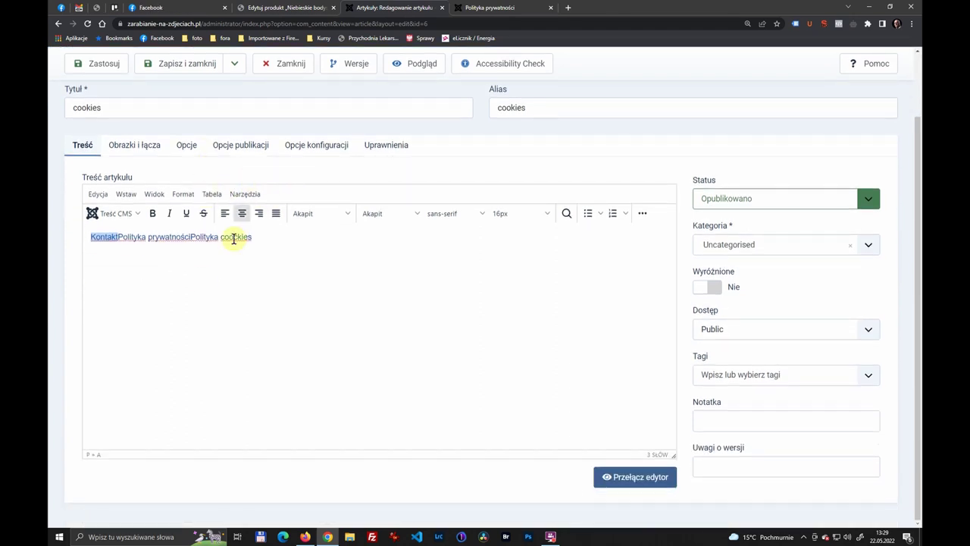
scroll(208, 301, up, 2)
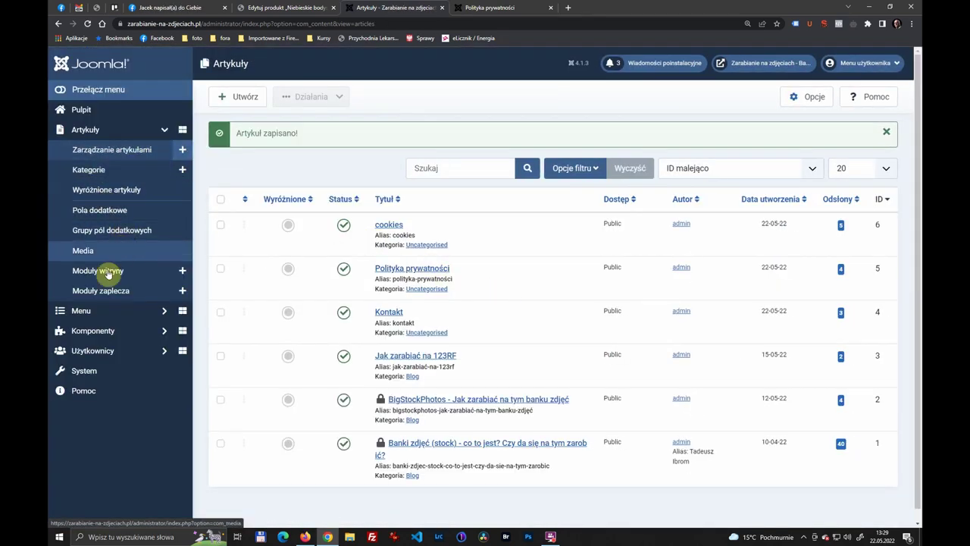
Step: Review the site's menus in menu management and view the items of the Stopka menu
click(122, 311)
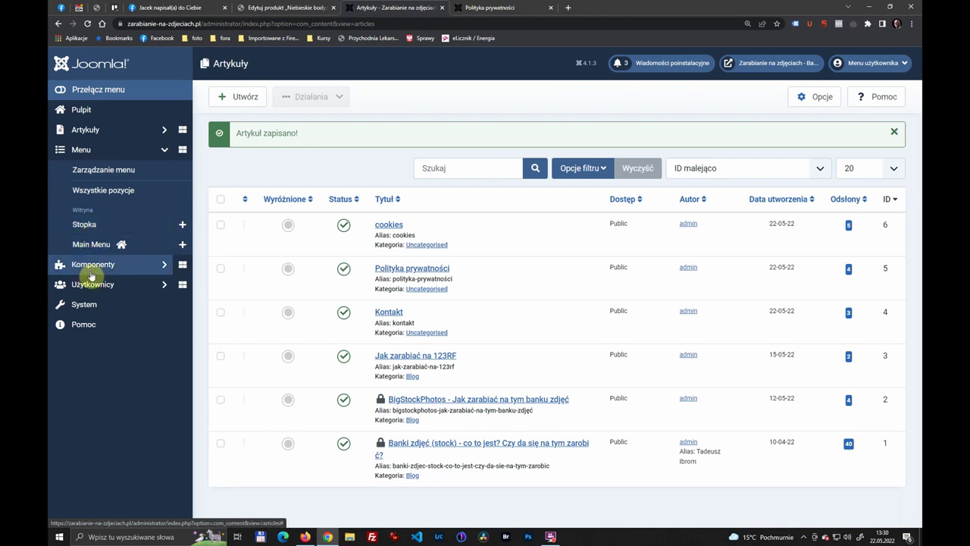
click(131, 174)
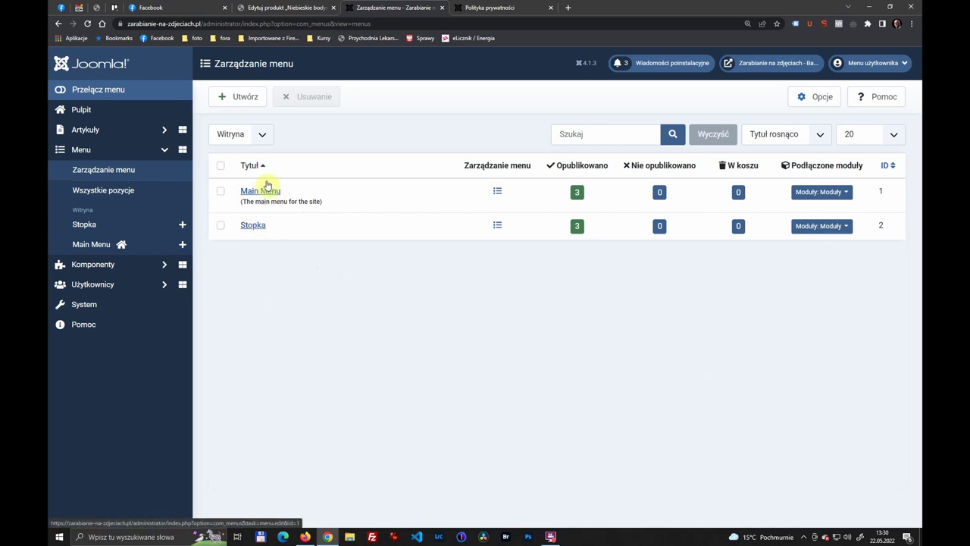
click(254, 225)
key(alt+Left)
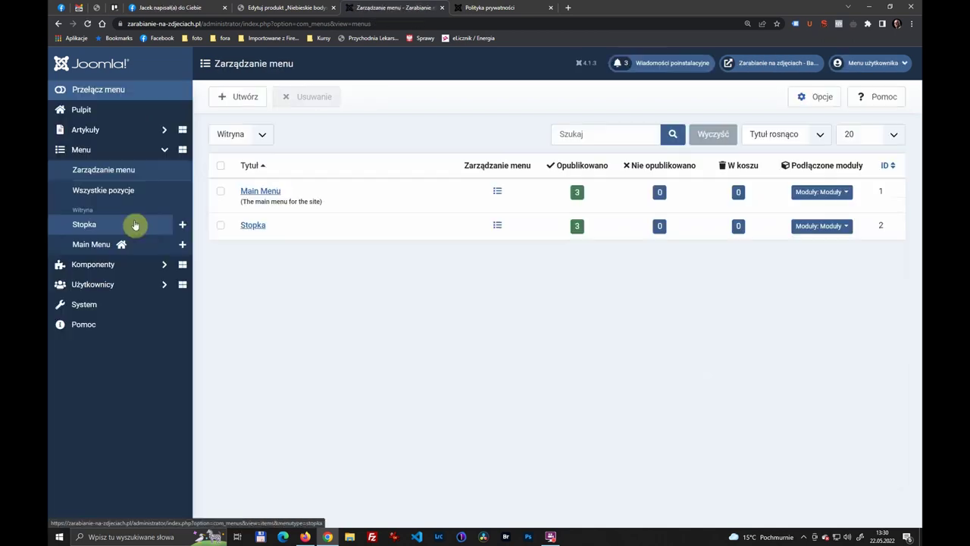
click(134, 225)
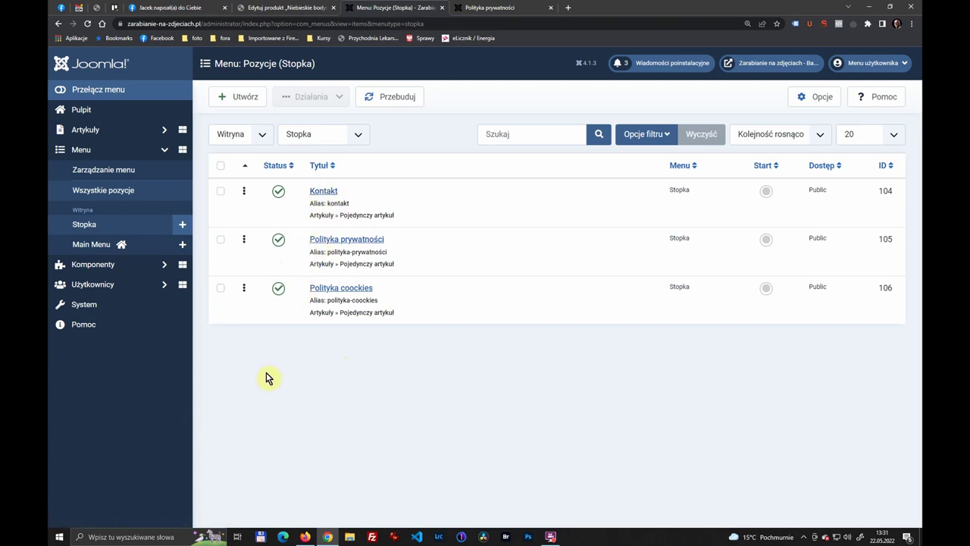
Step: Open the Menu stopka site module, check its position and page assignment, and return to the module list
click(145, 223)
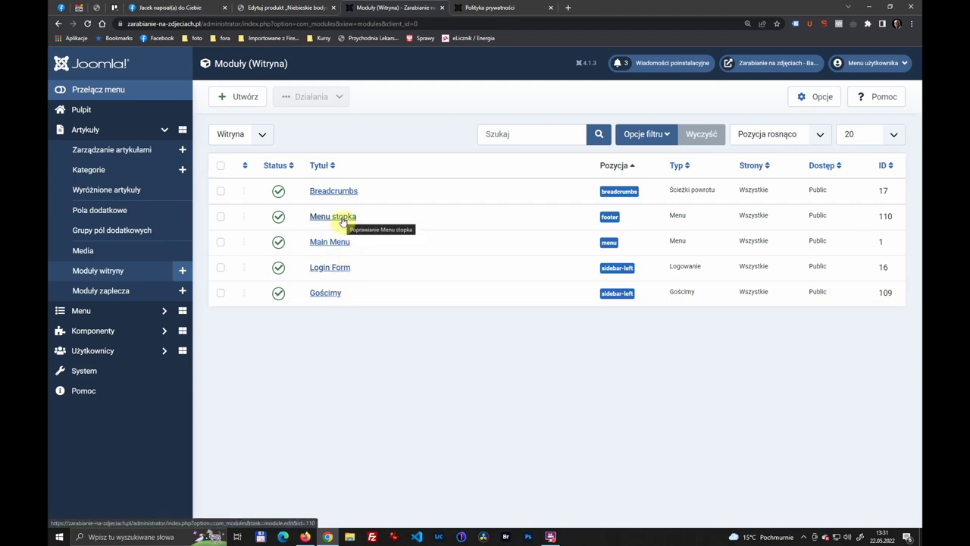
click(342, 218)
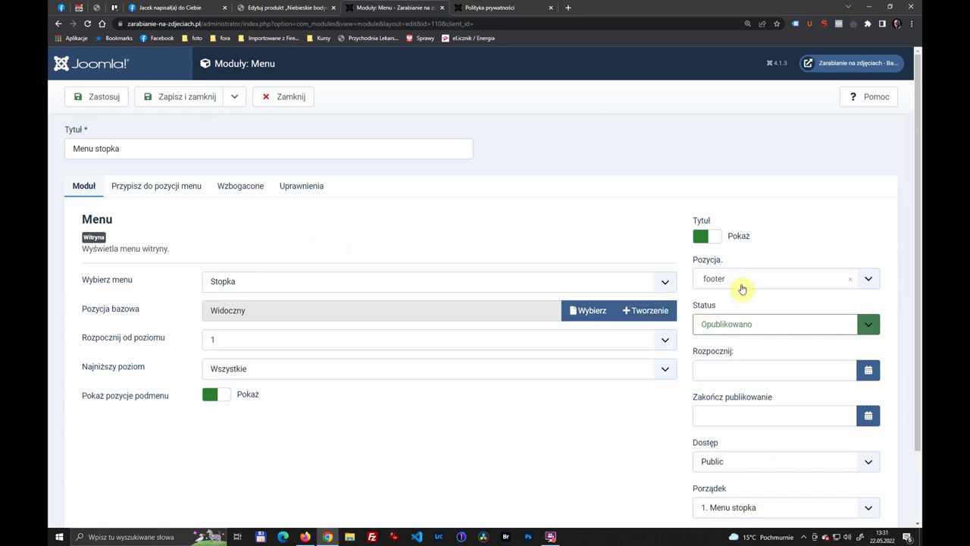
click(162, 187)
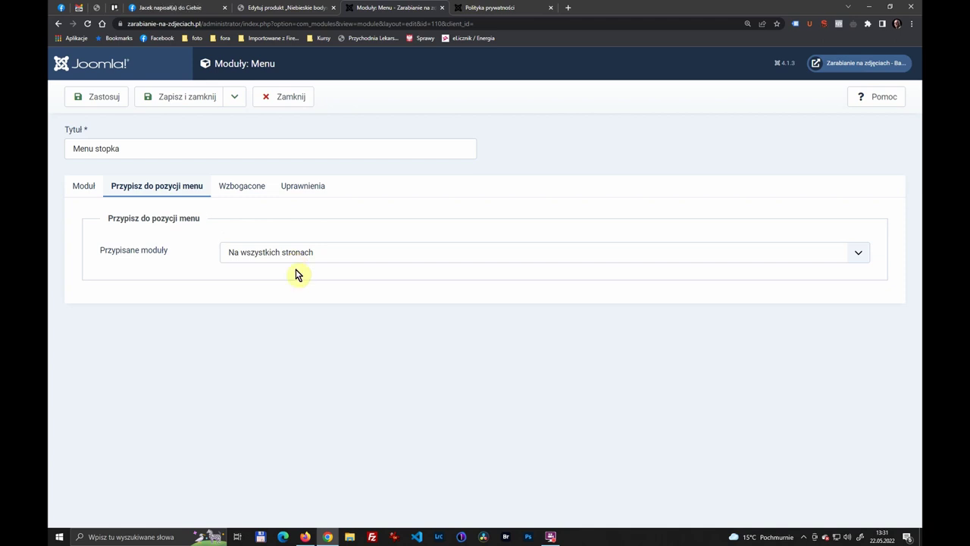
key(alt+Left)
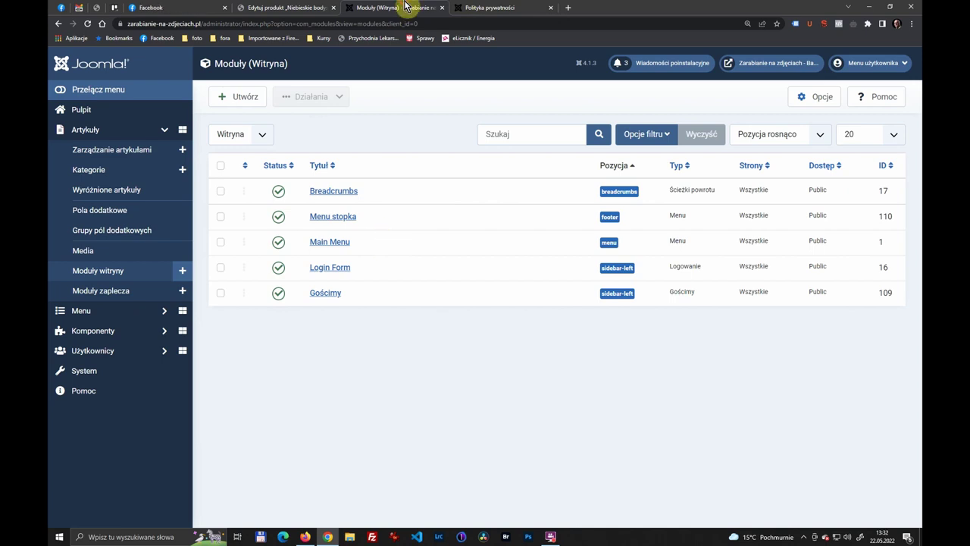
Step: Check the header and footer menus on the public Polityka prywatności page
click(464, 7)
scroll(266, 262, up, 1)
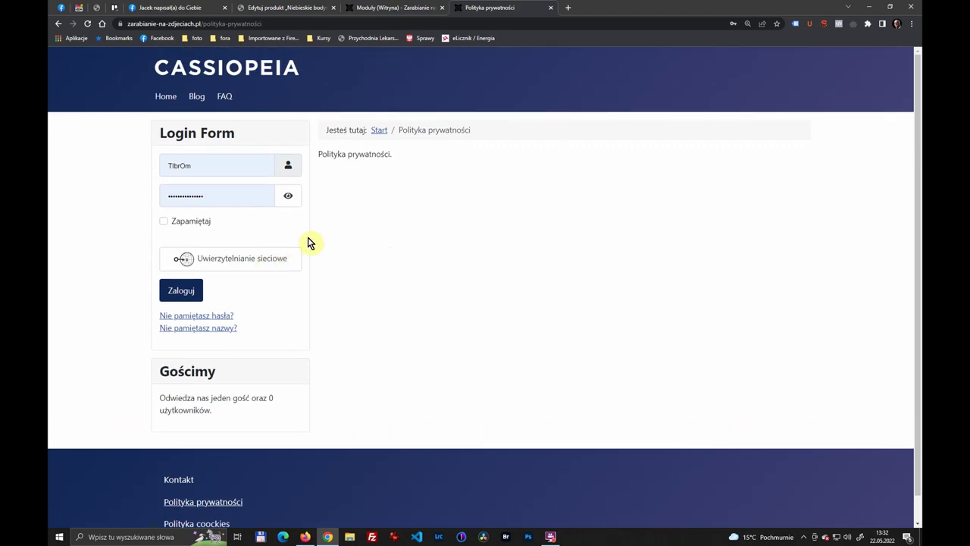
scroll(310, 243, down, 1)
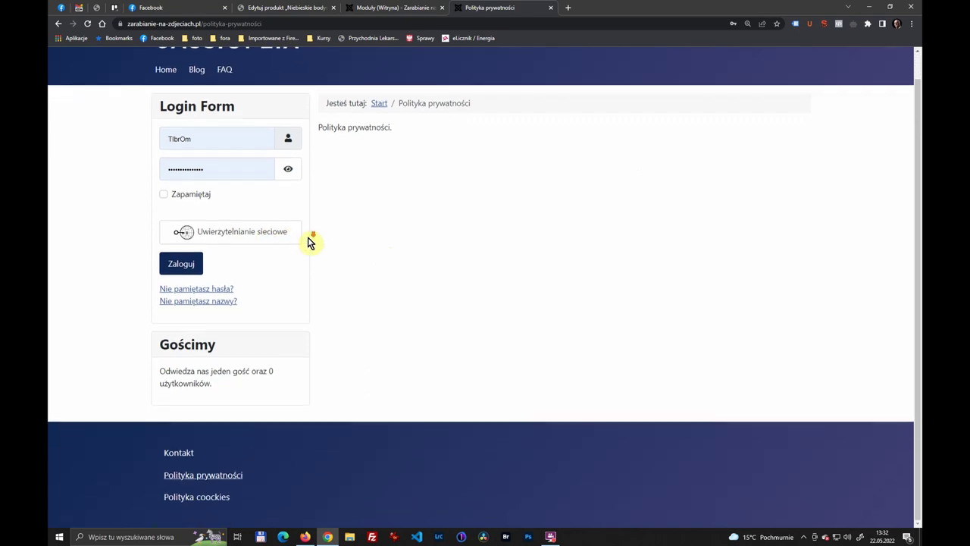
scroll(310, 241, up, 1)
scroll(309, 238, down, 1)
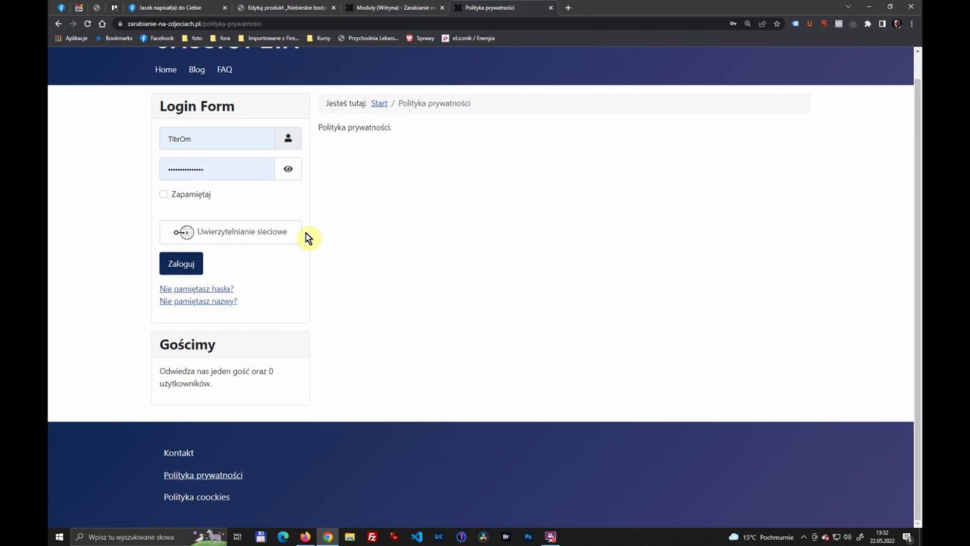